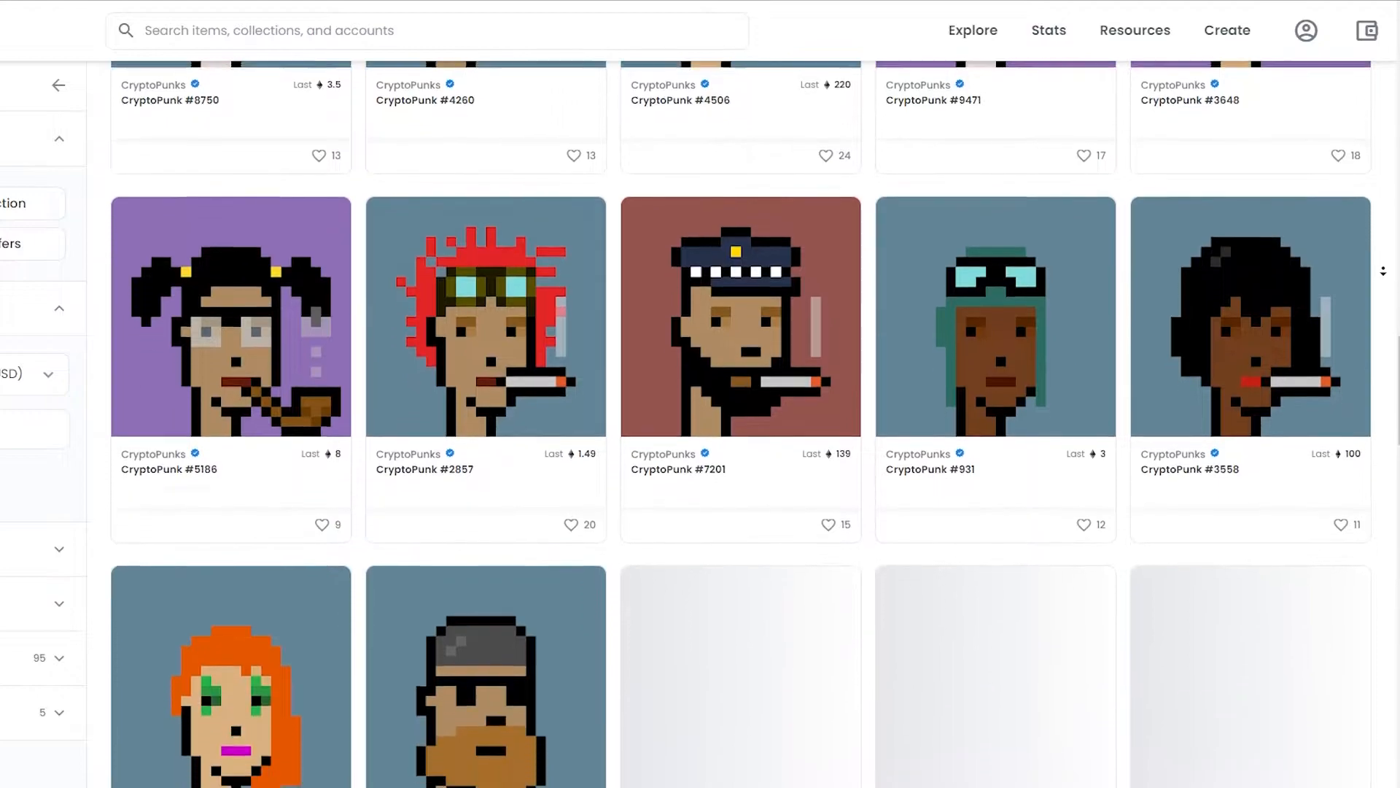
# - Browse the CryptoPunks collection to examine the pixel-art portraits and their last sale prices
pyautogui.scroll(-4, 1382, 271)
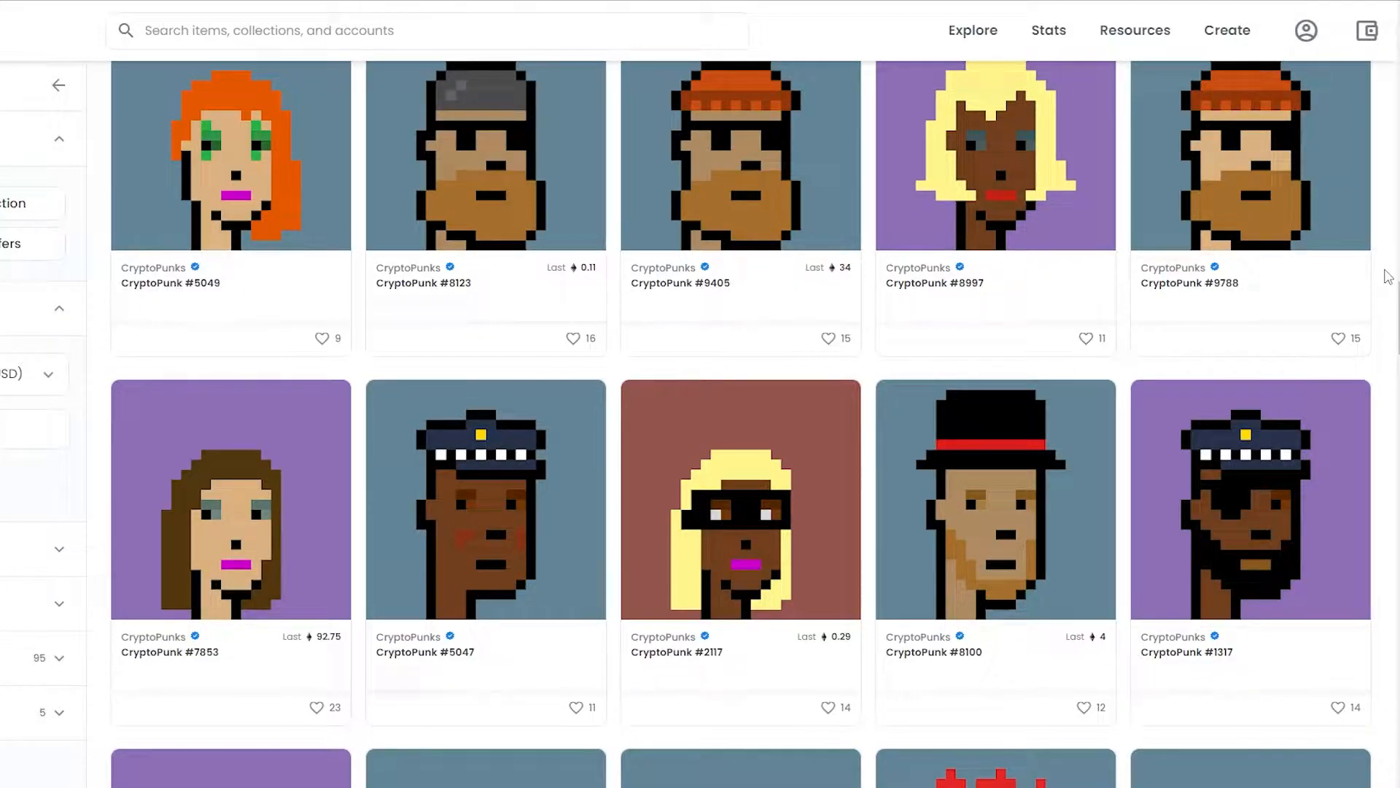
pyautogui.scroll(-10, 1388, 276)
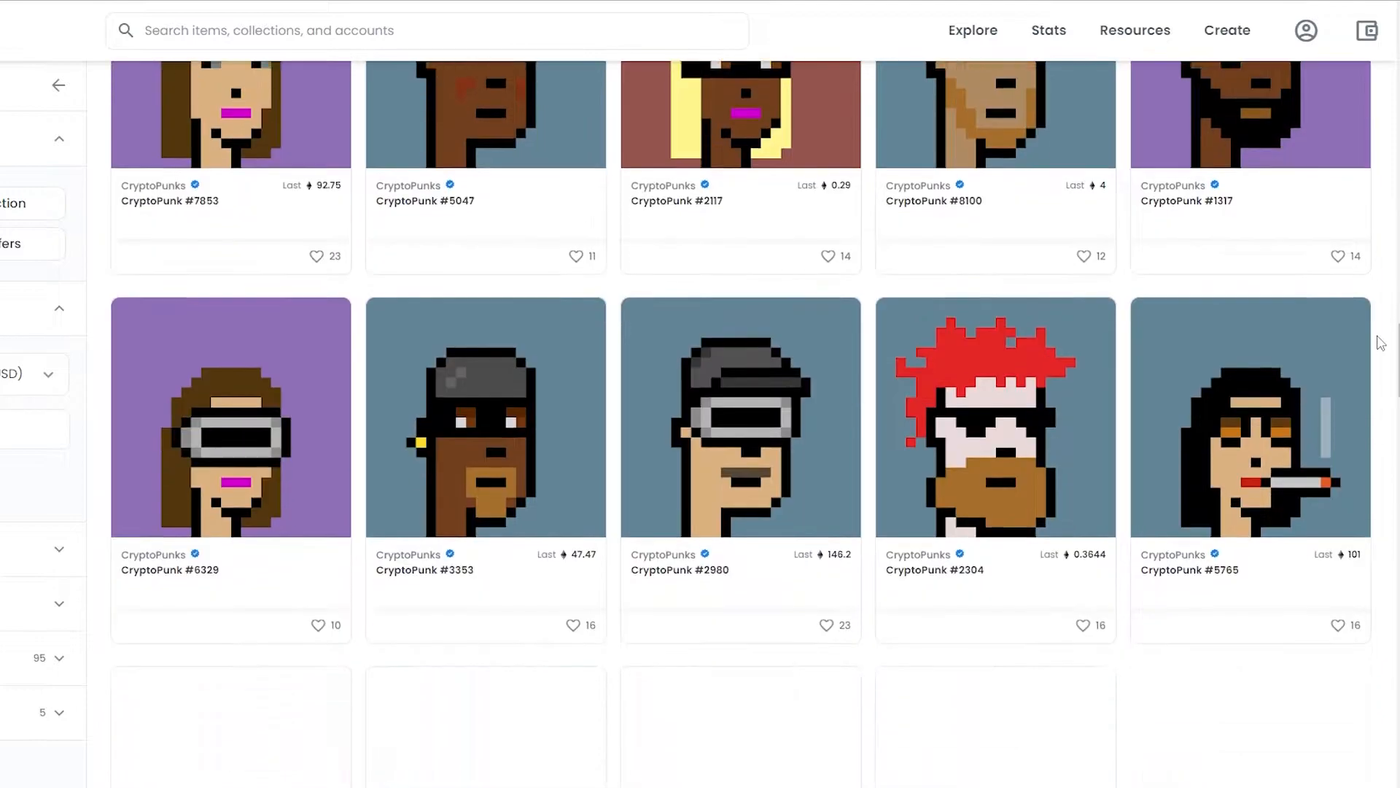
pyautogui.scroll(-2, 1378, 340)
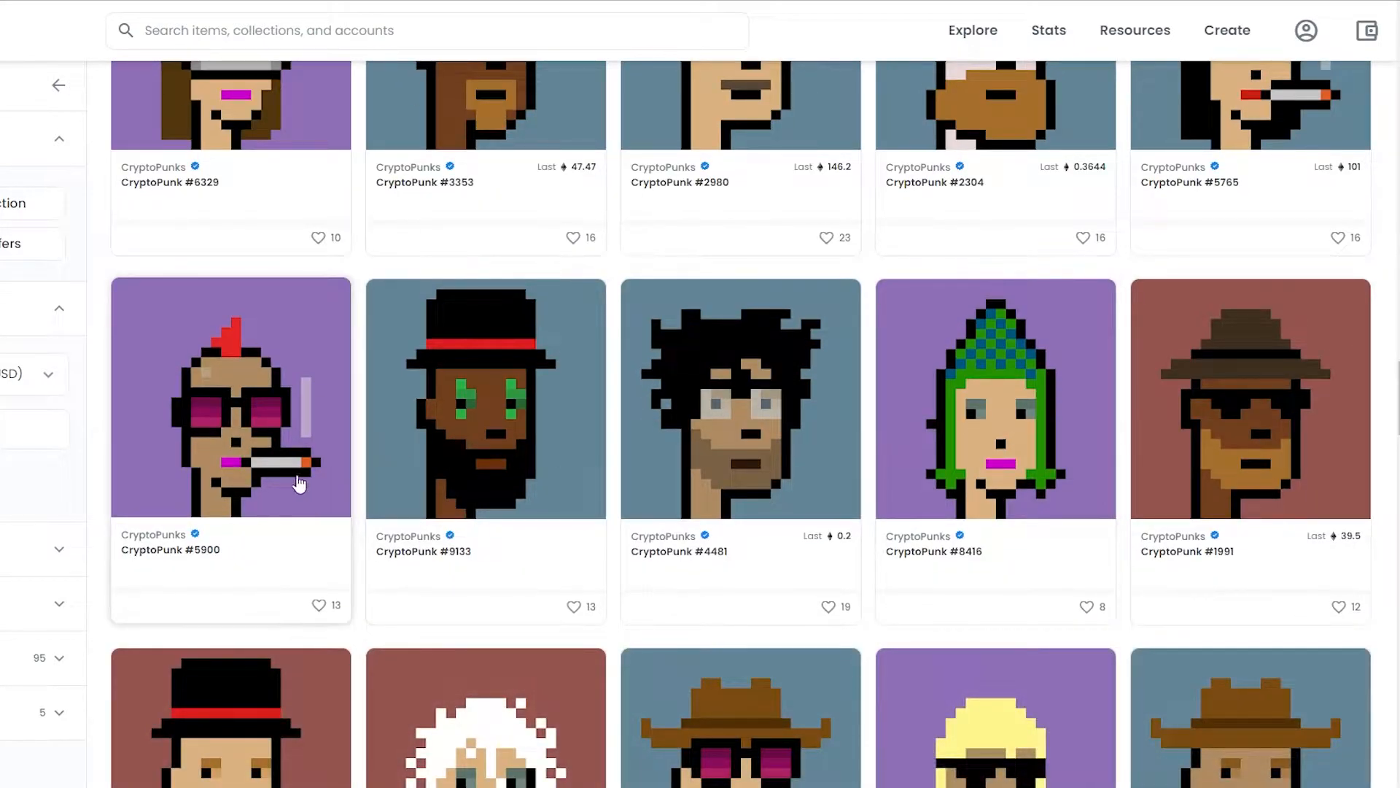
pyautogui.scroll(-6, 475, 553)
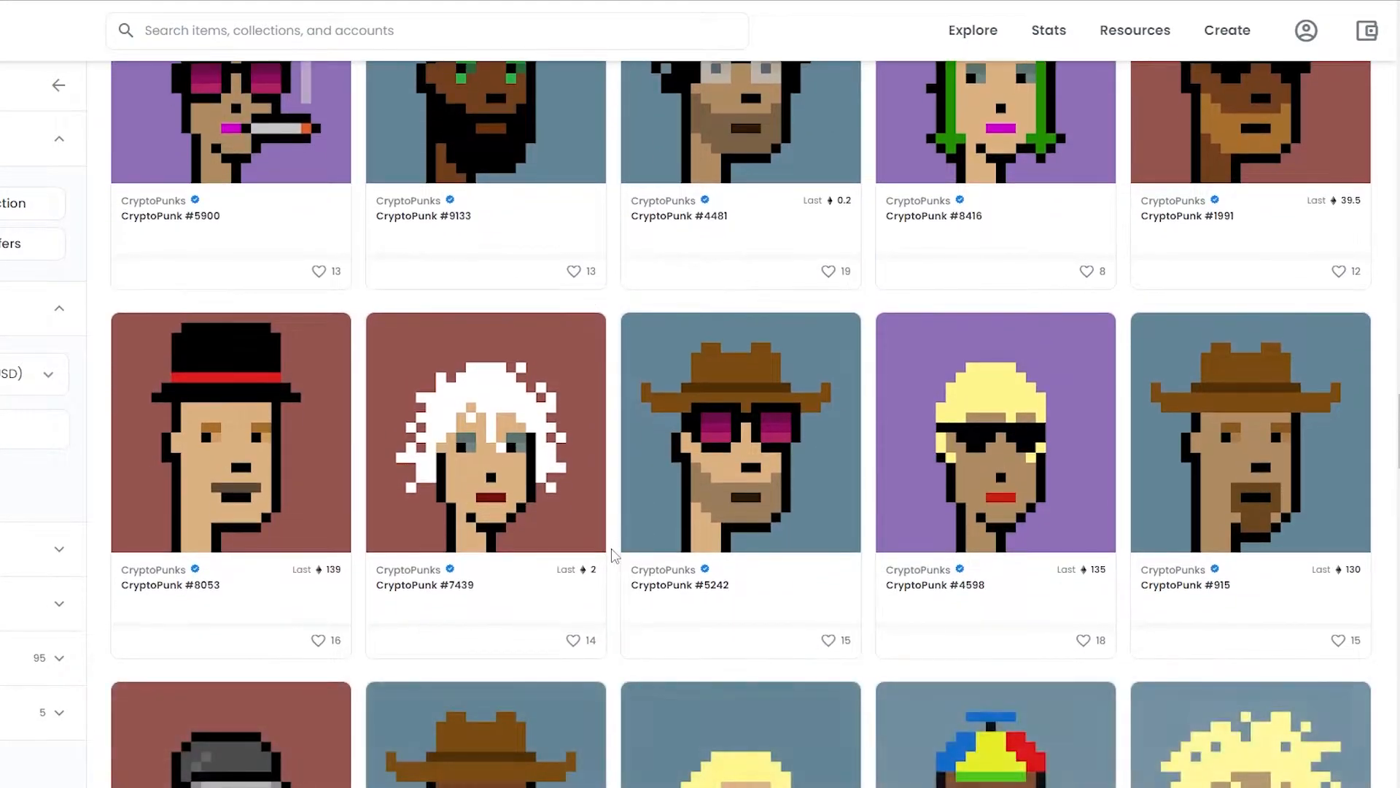
pyautogui.scroll(-10, 611, 555)
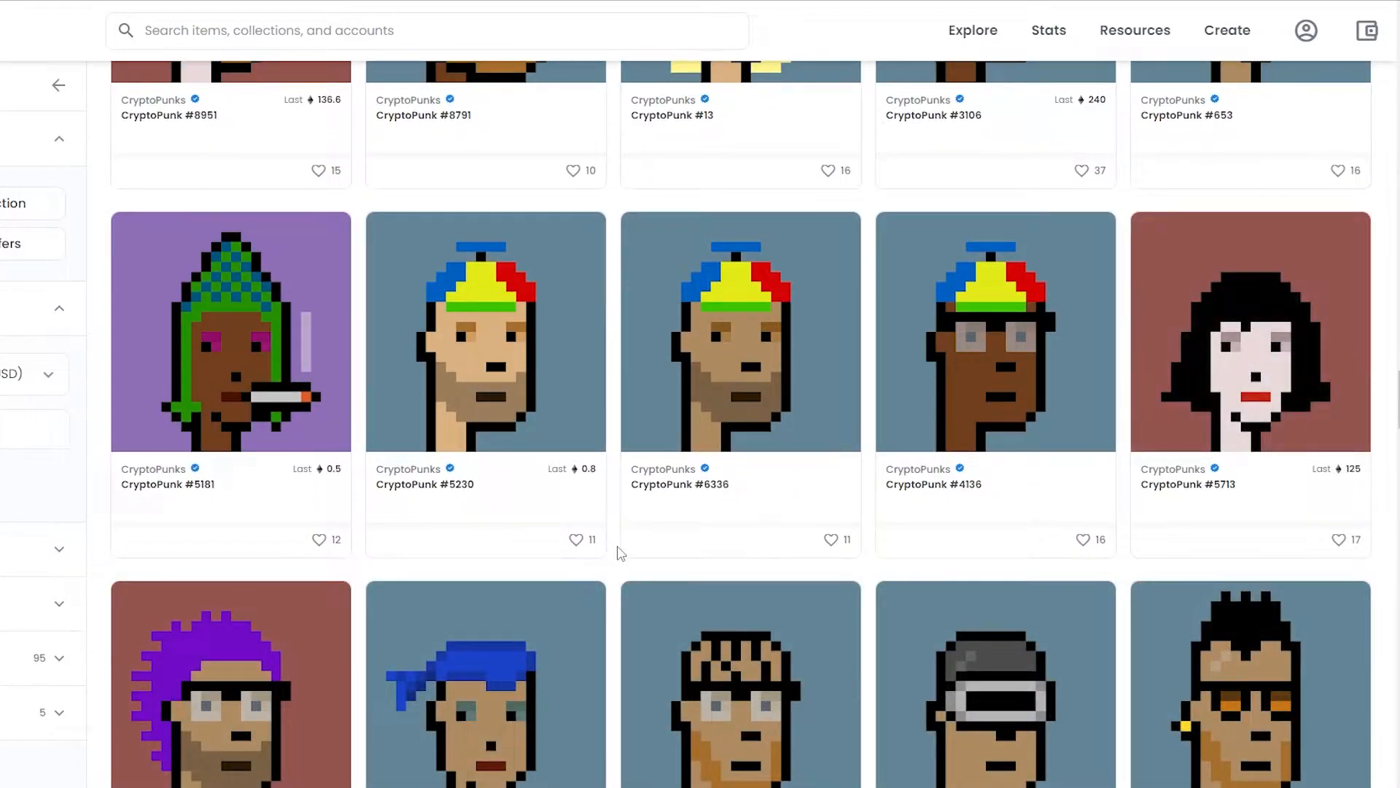
pyautogui.scroll(20, 620, 553)
pyautogui.scroll(20, 618, 549)
pyautogui.scroll(2, 616, 558)
pyautogui.scroll(-10, 613, 560)
pyautogui.scroll(-2, 613, 558)
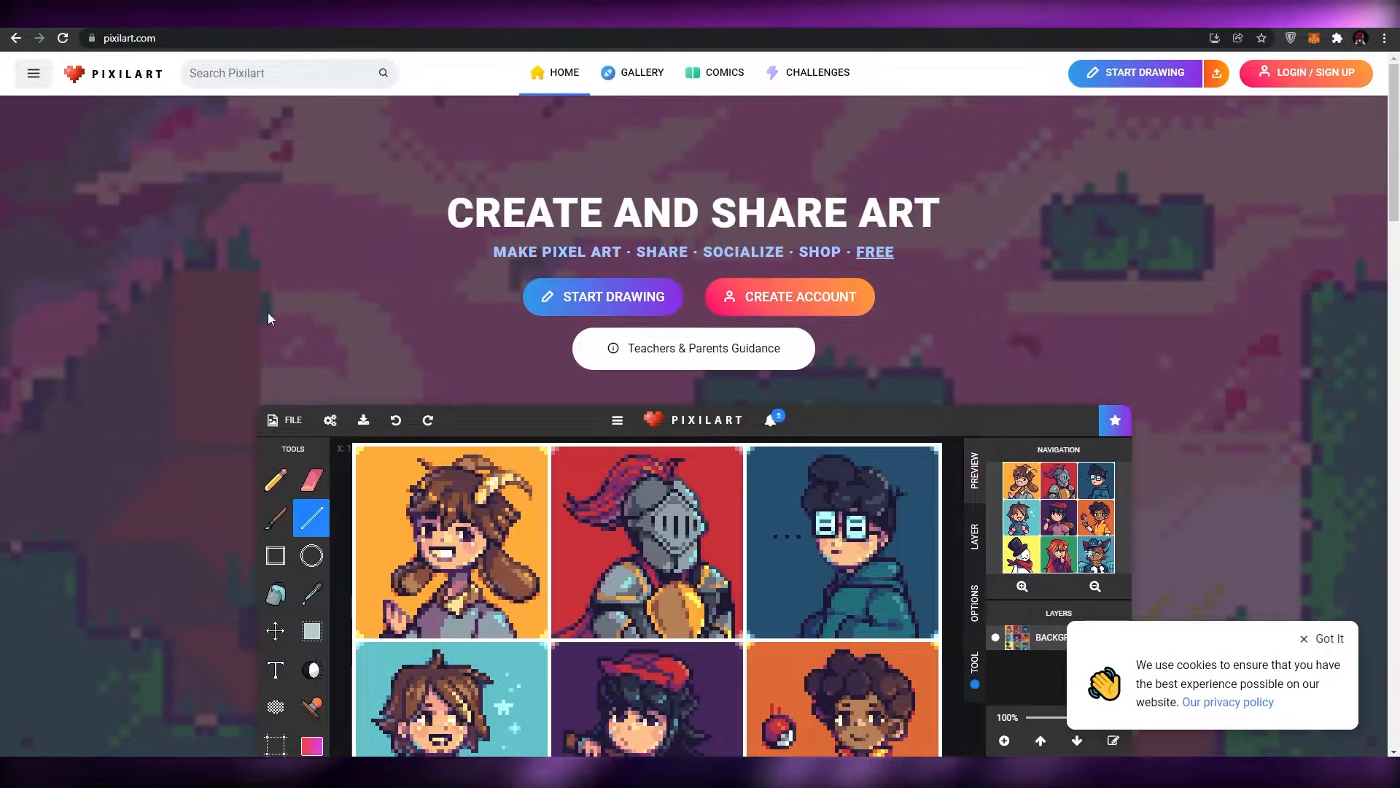
# - Dismiss the cookie notice and look through the Pixilart home page's featured artwork and drawing tool section
pyautogui.click(1327, 639)
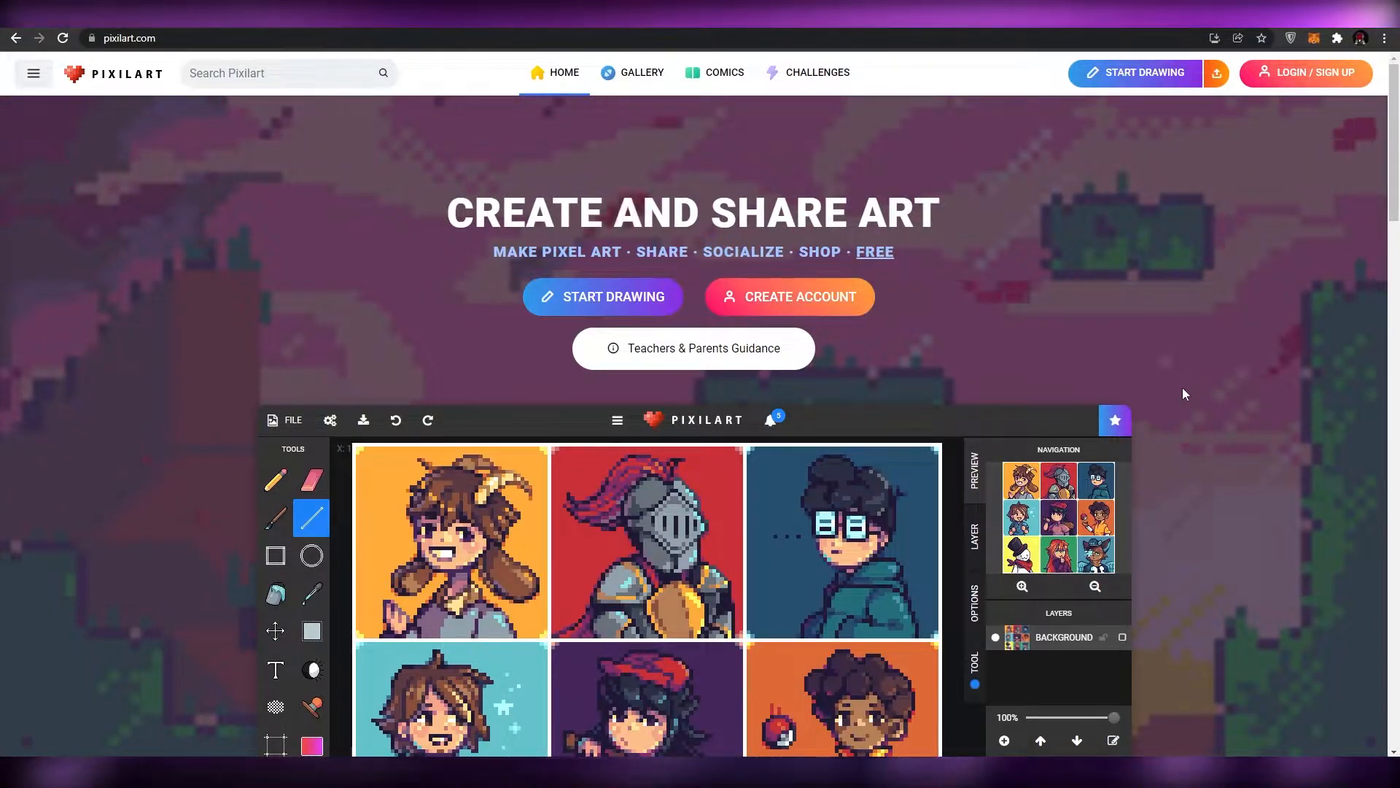
pyautogui.scroll(-3, 1170, 373)
pyautogui.scroll(-9, 1173, 366)
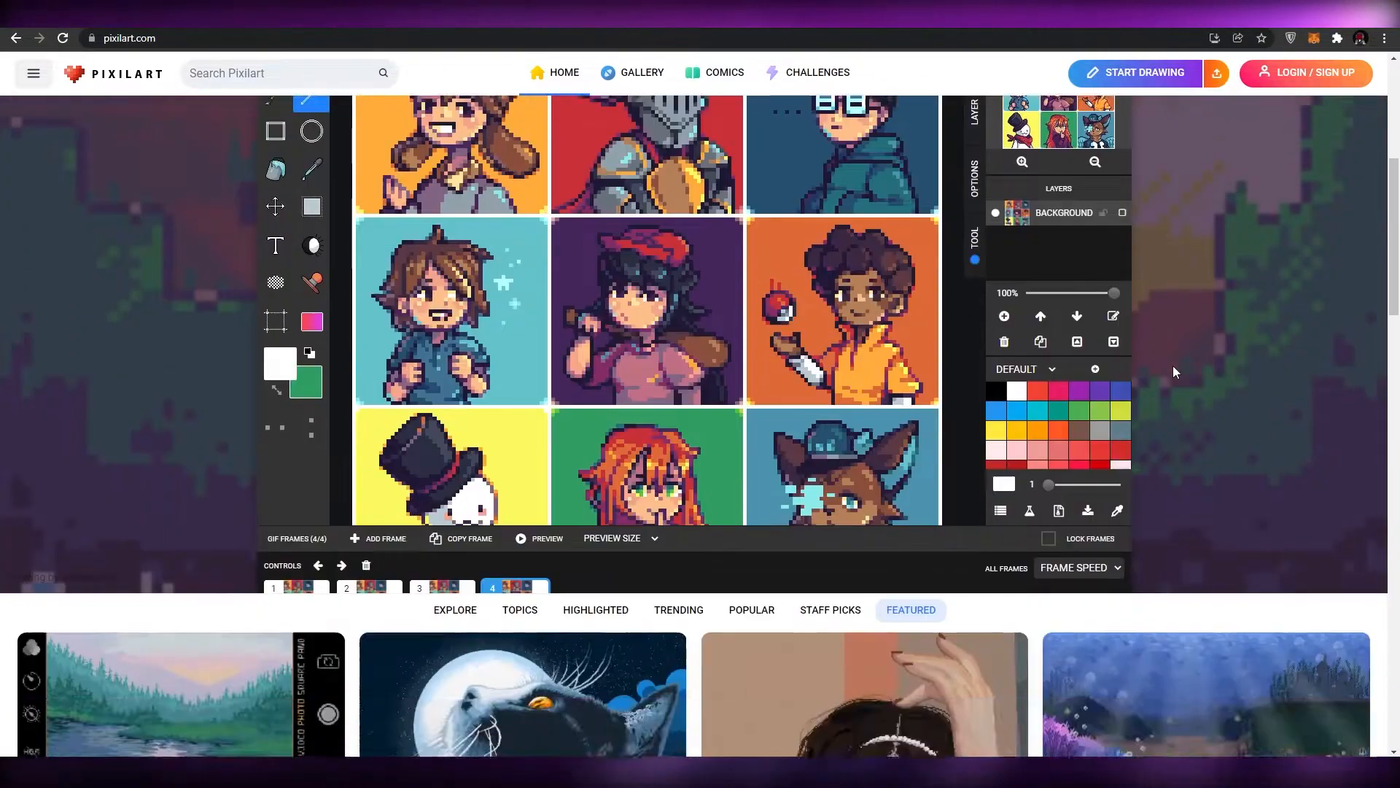
pyautogui.scroll(-7, 1051, 361)
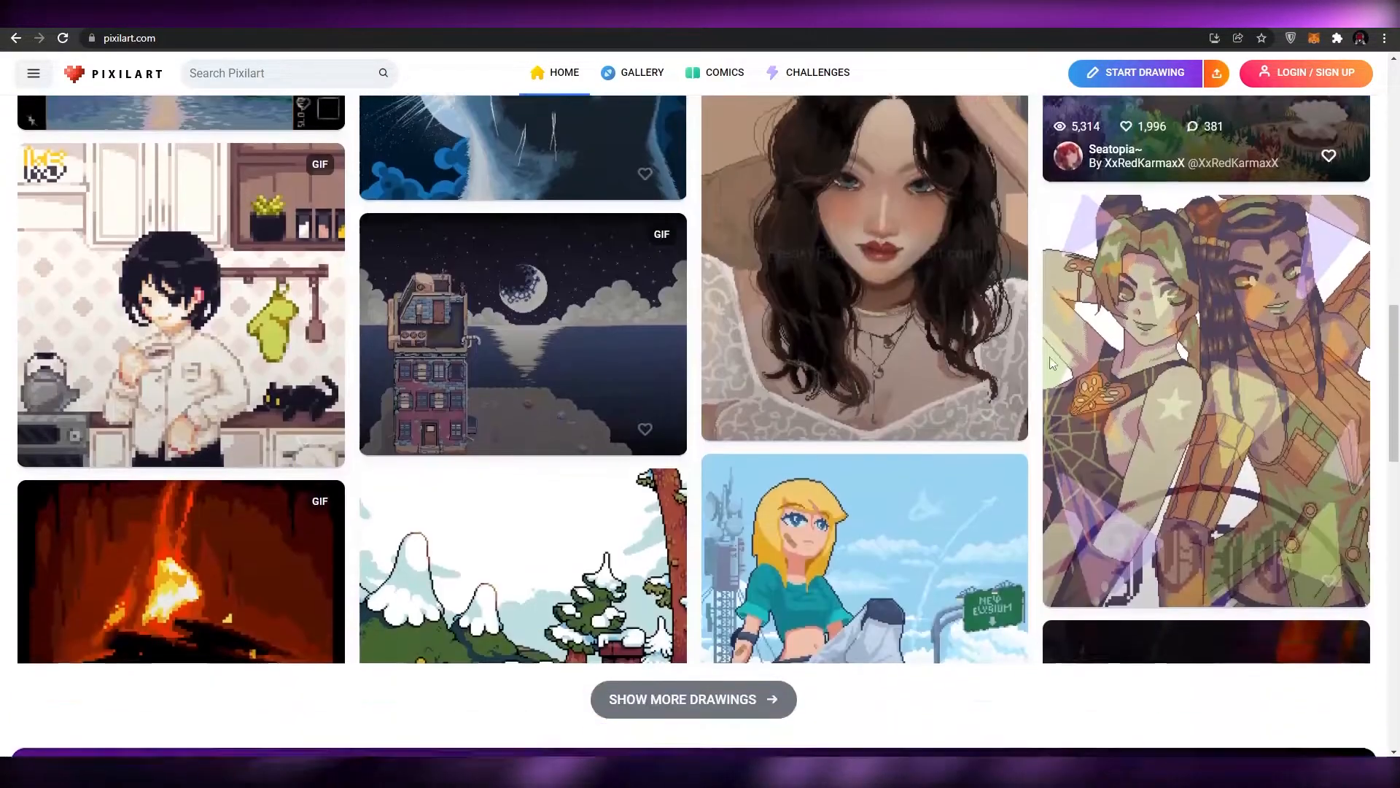
pyautogui.scroll(-3, 1042, 378)
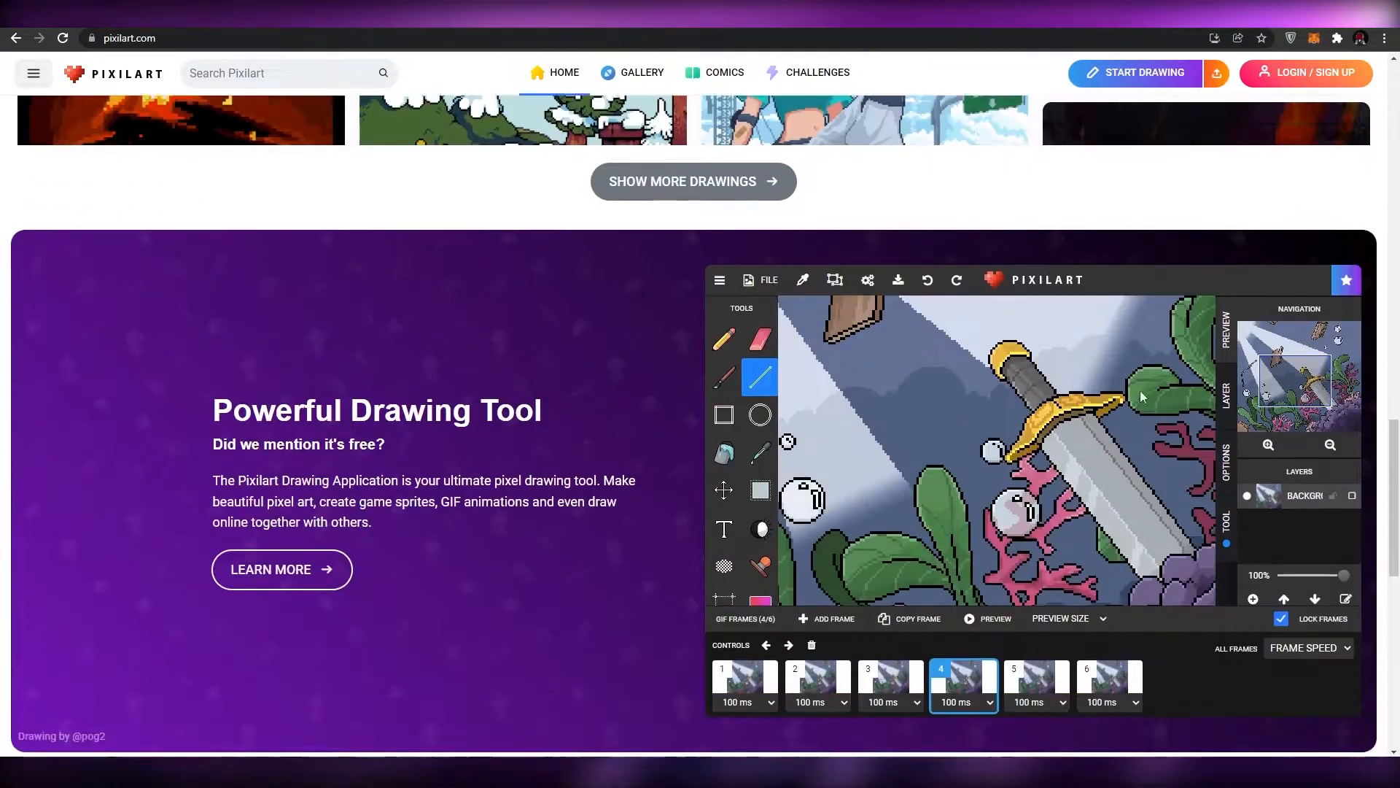
pyautogui.scroll(7, 1140, 391)
pyautogui.scroll(16, 709, 408)
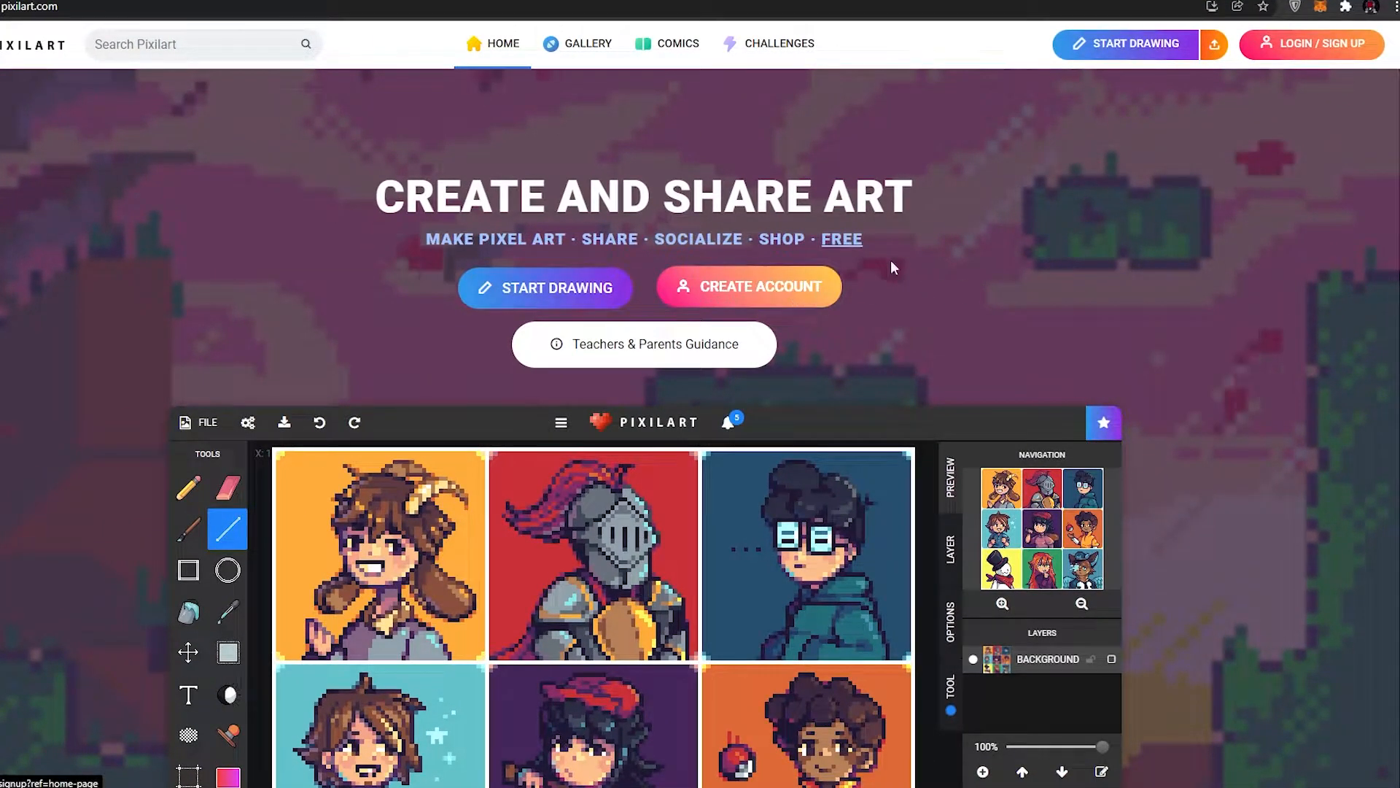
# - Create a Pixilart account and look through the signed-in home feed
pyautogui.click(735, 292)
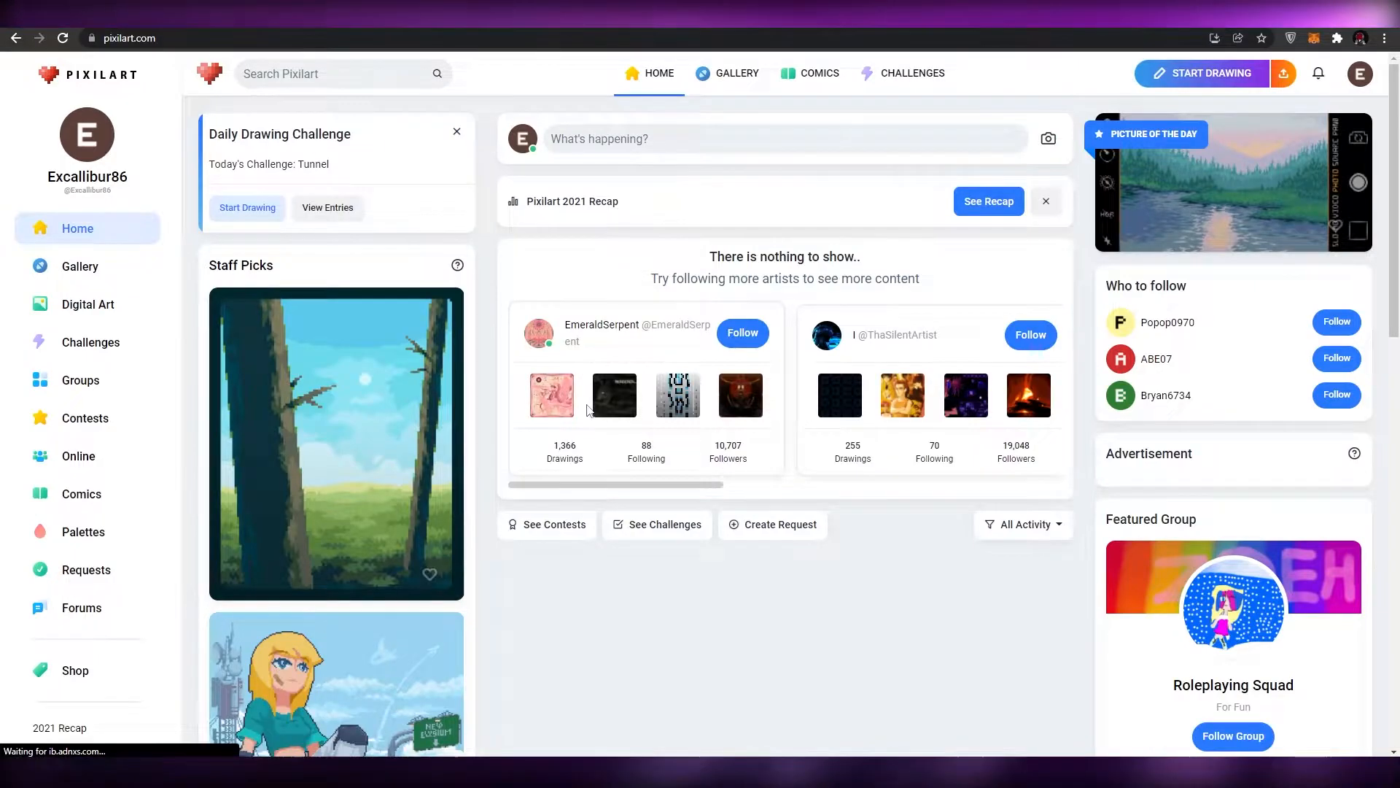
pyautogui.scroll(-8, 589, 409)
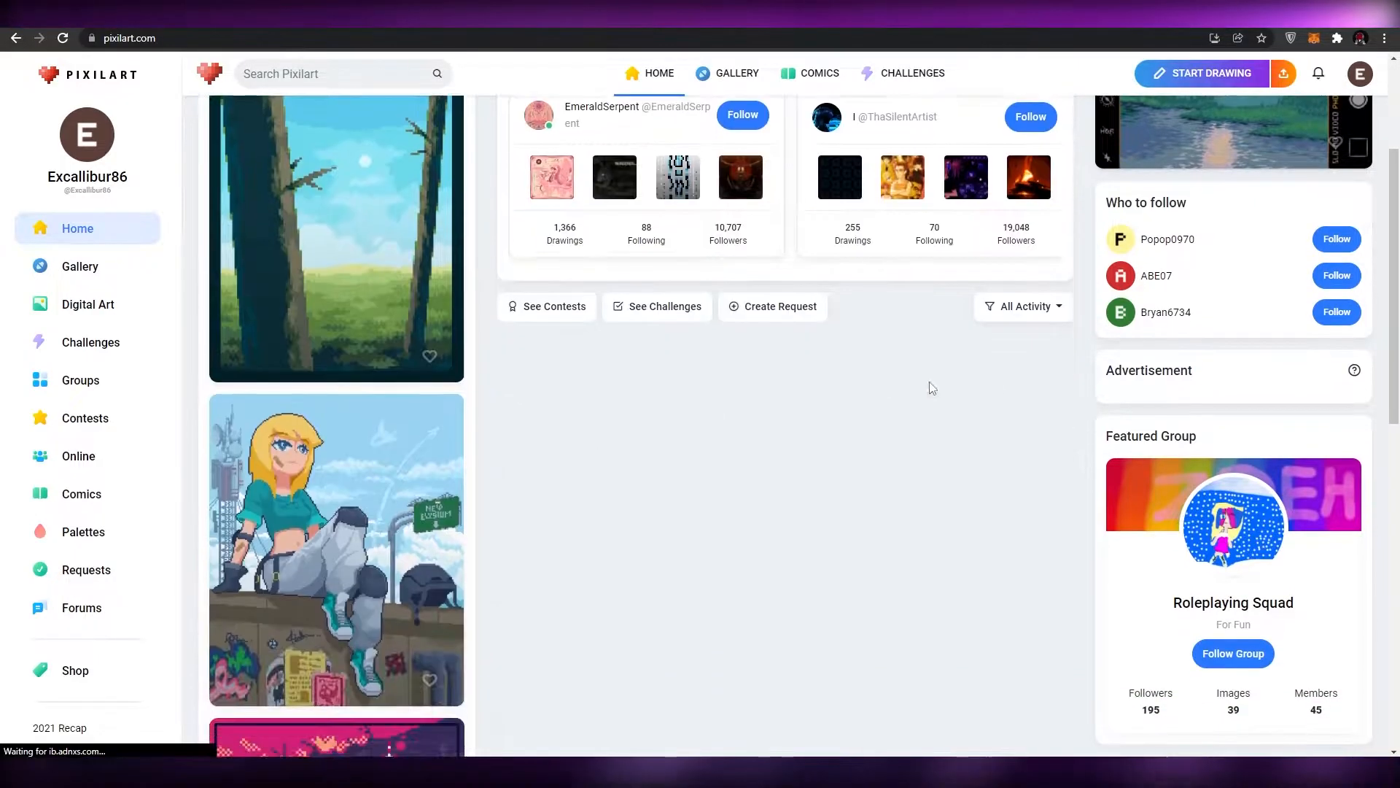
pyautogui.scroll(-5, 705, 302)
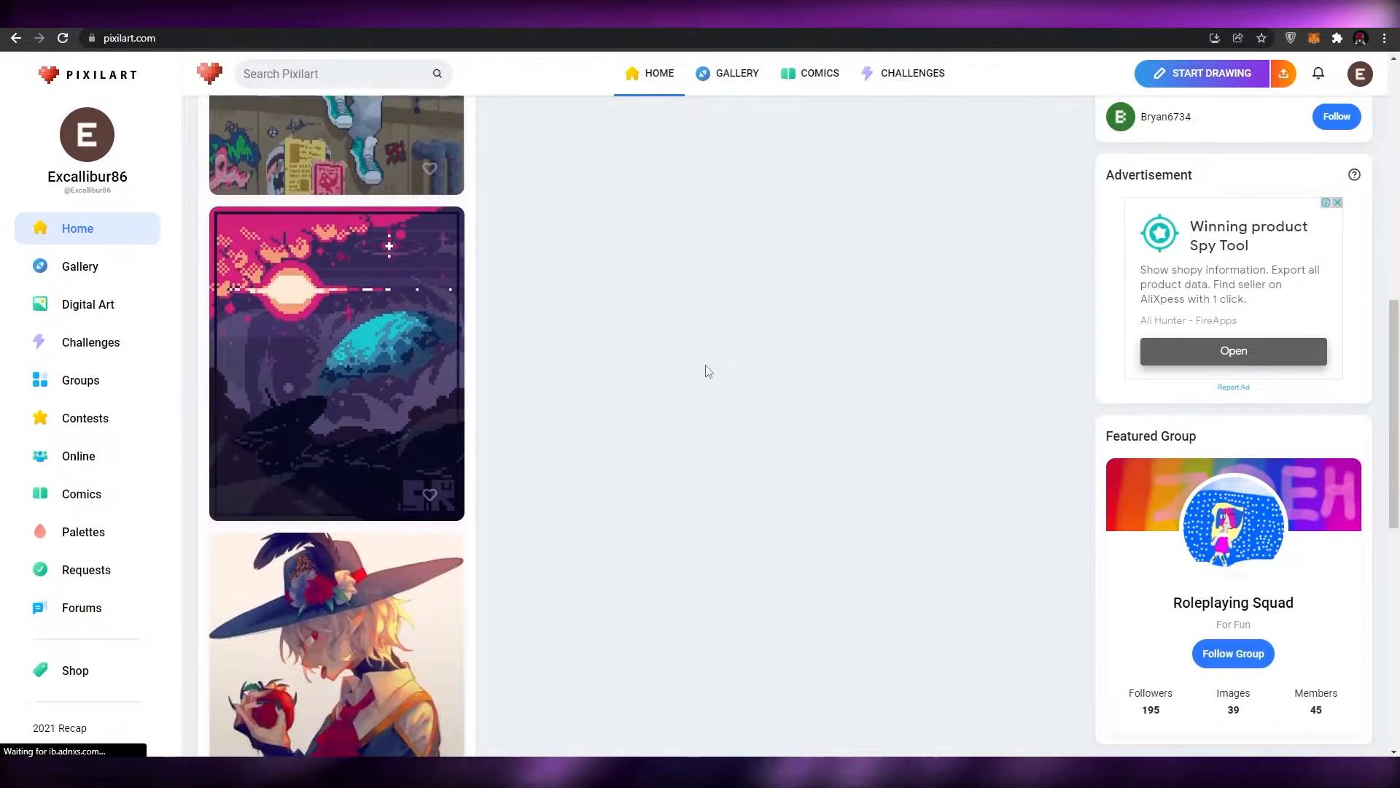
pyautogui.scroll(10, 579, 437)
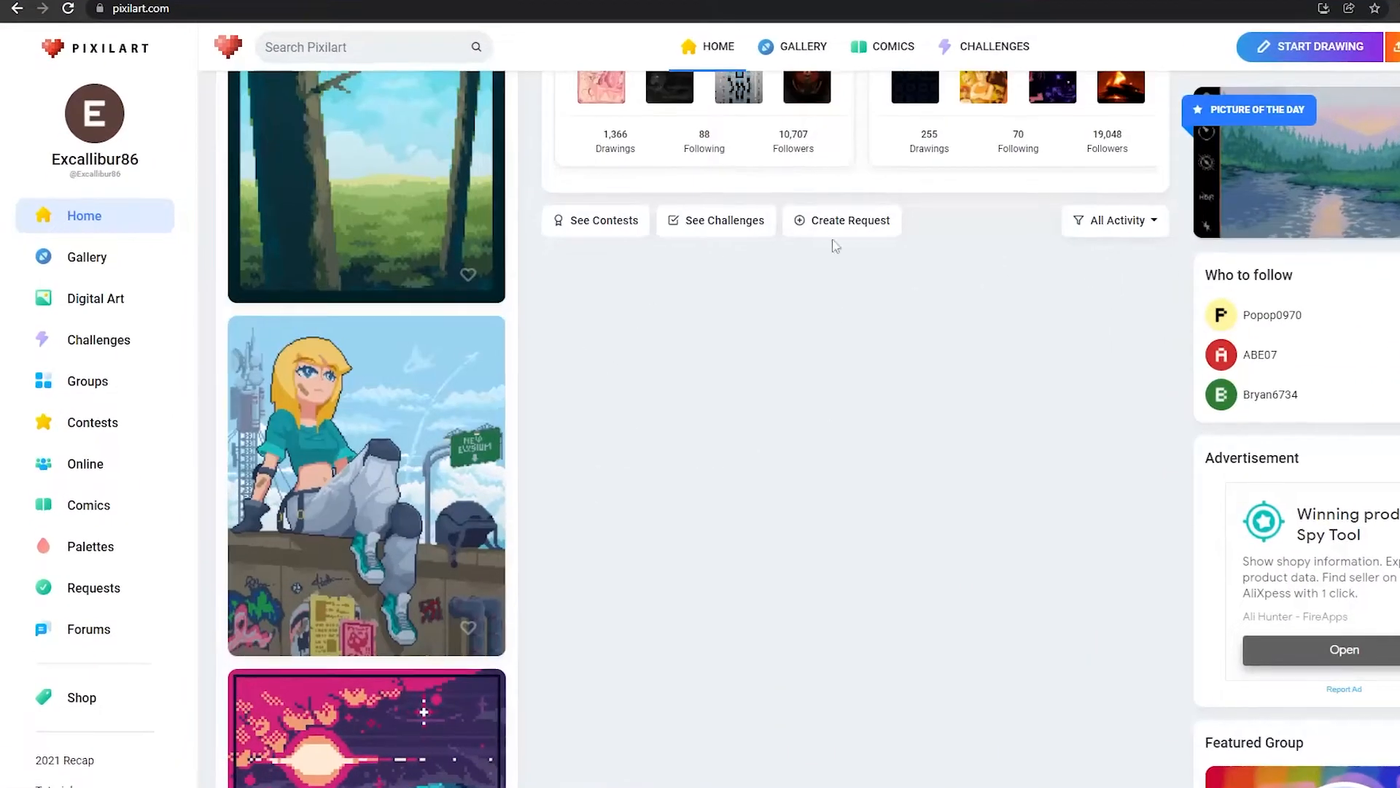
pyautogui.scroll(4, 832, 350)
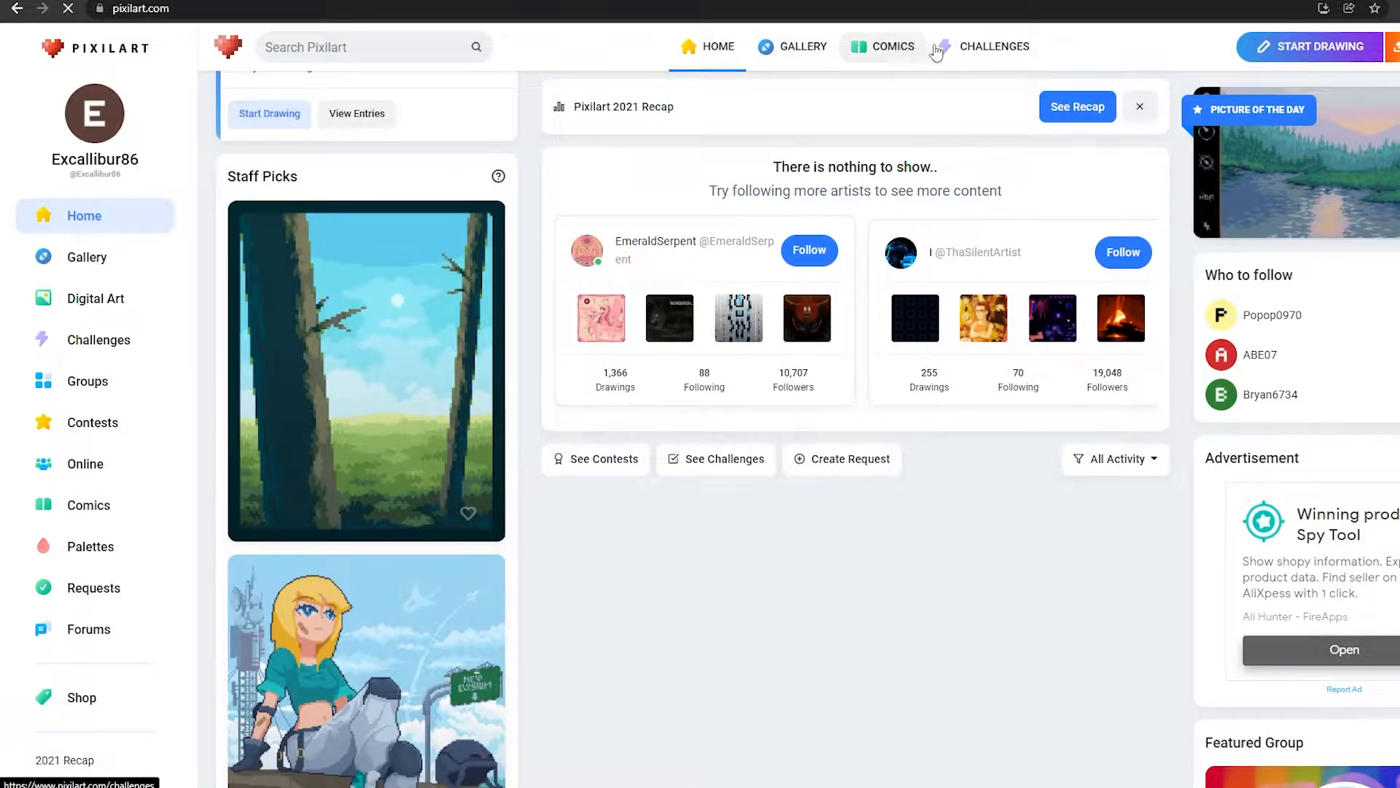
# - Open Pixilart's Challenges page and look through the dated drawing challenges
pyautogui.click(920, 49)
pyautogui.click(963, 50)
pyautogui.scroll(-7, 860, 437)
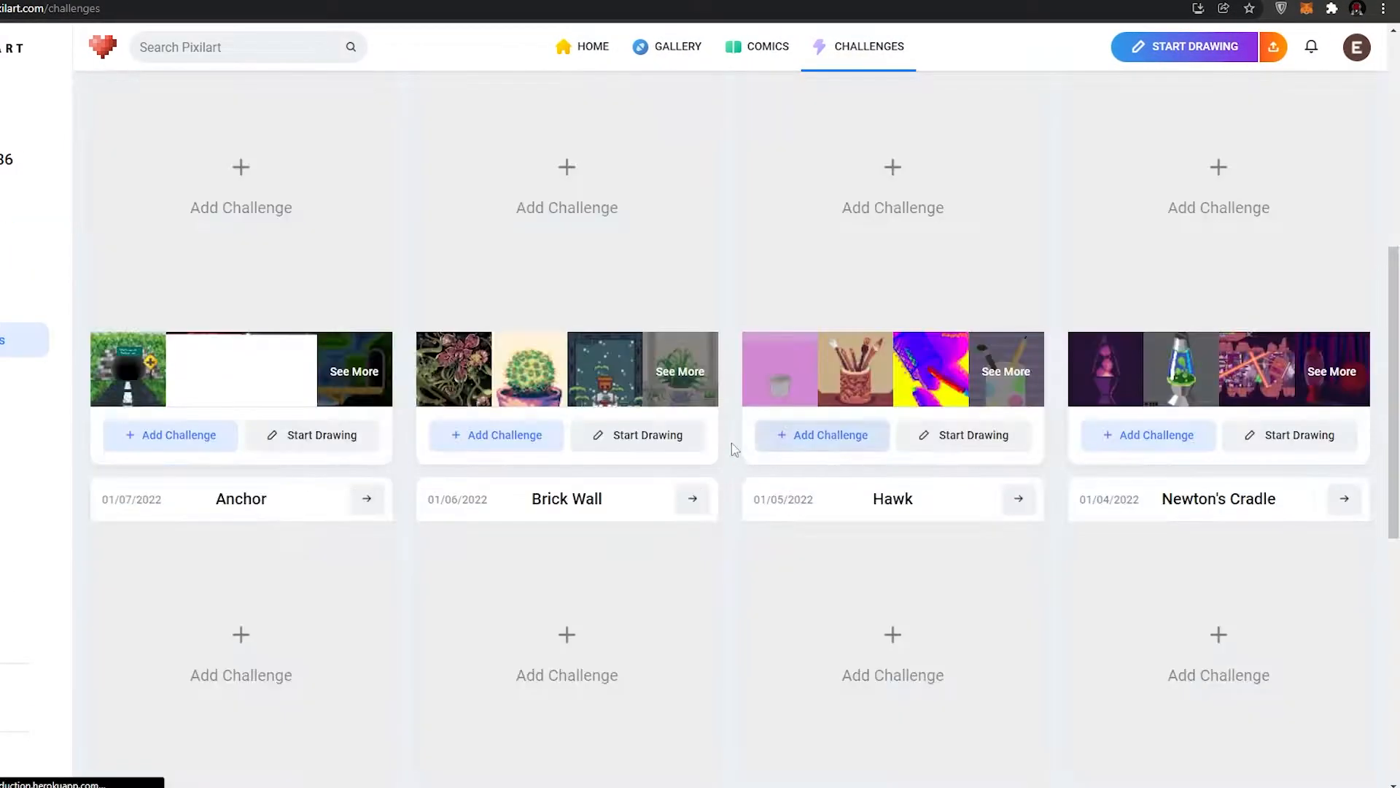
pyautogui.scroll(-6, 750, 467)
pyautogui.scroll(2, 718, 265)
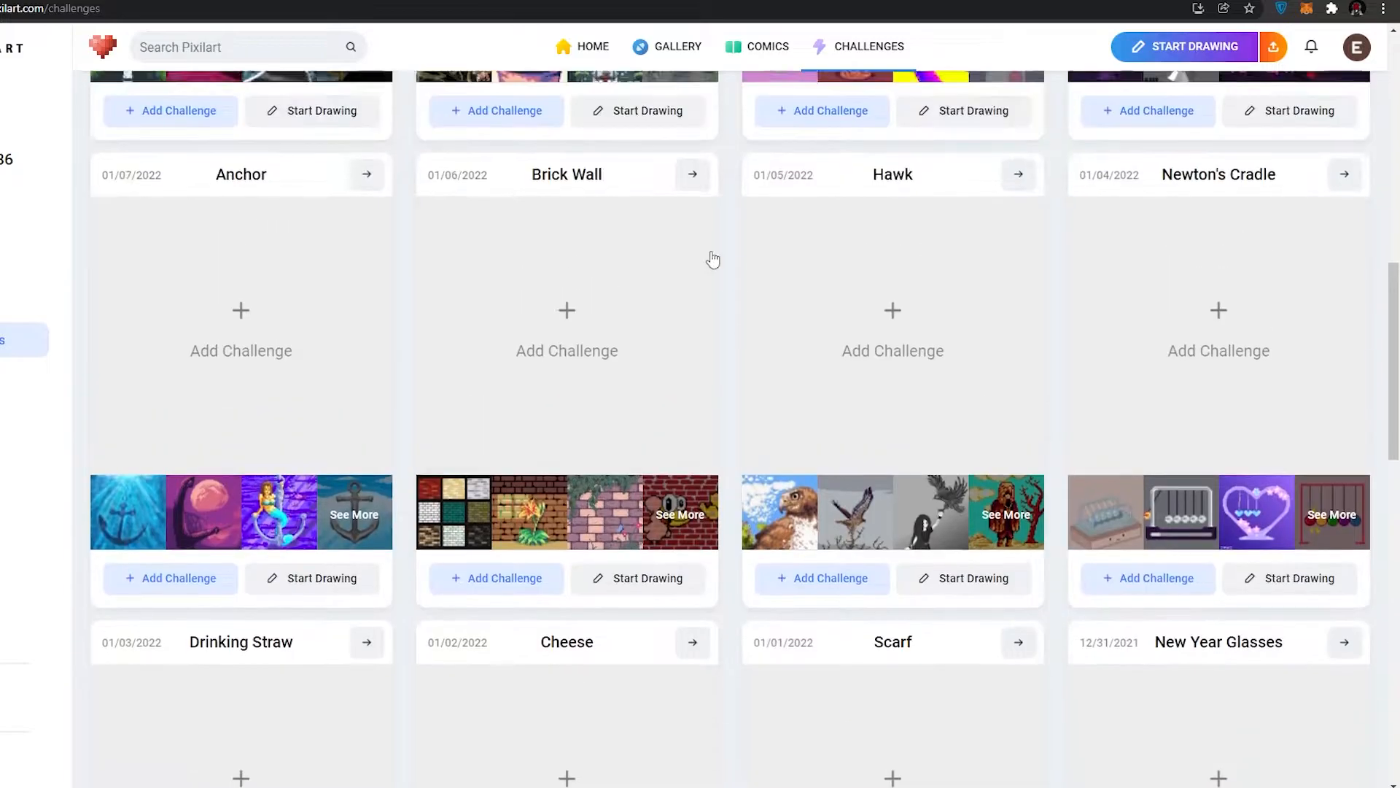
# - Return to the home feed, open the drawing editor and start a new blank 32 x 32 pixel drawing
pyautogui.click(593, 46)
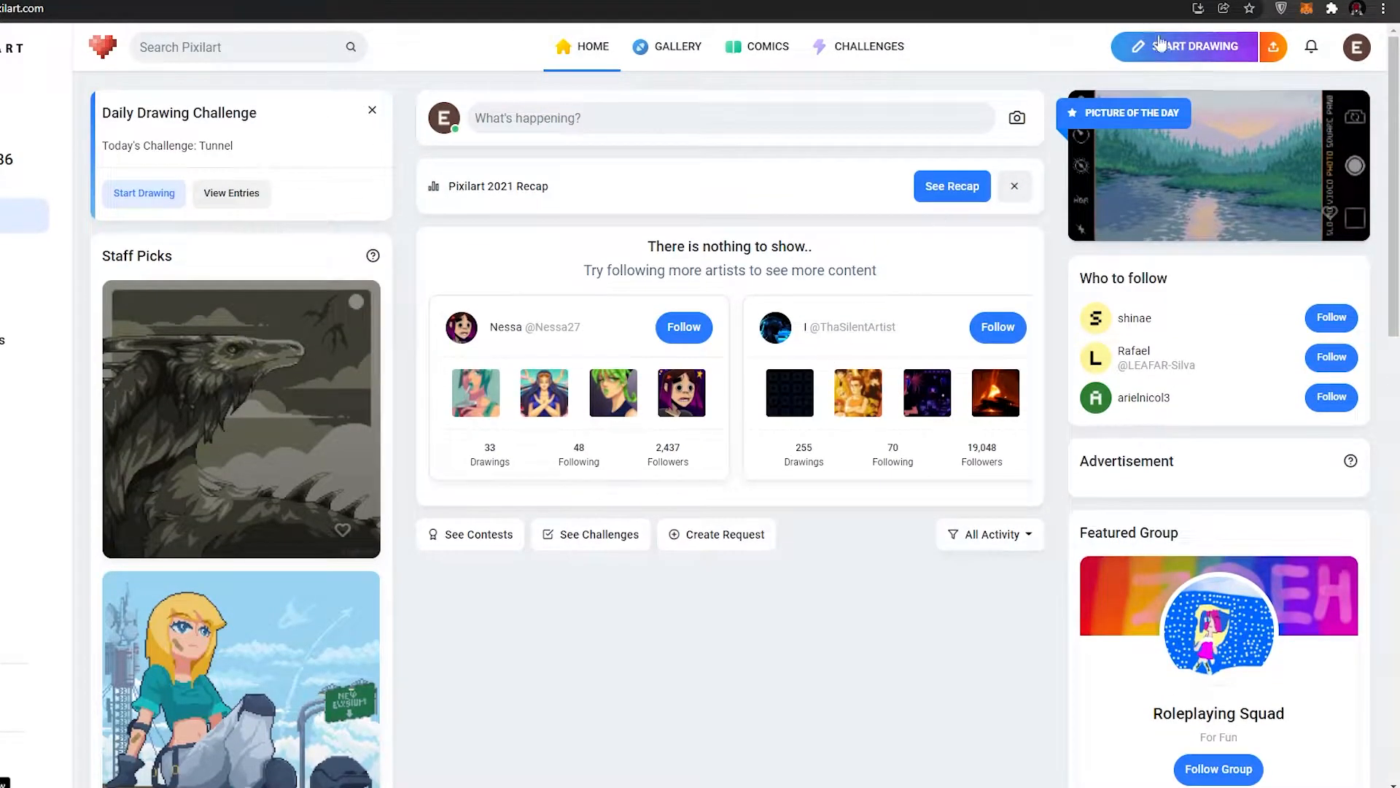
pyautogui.click(1187, 49)
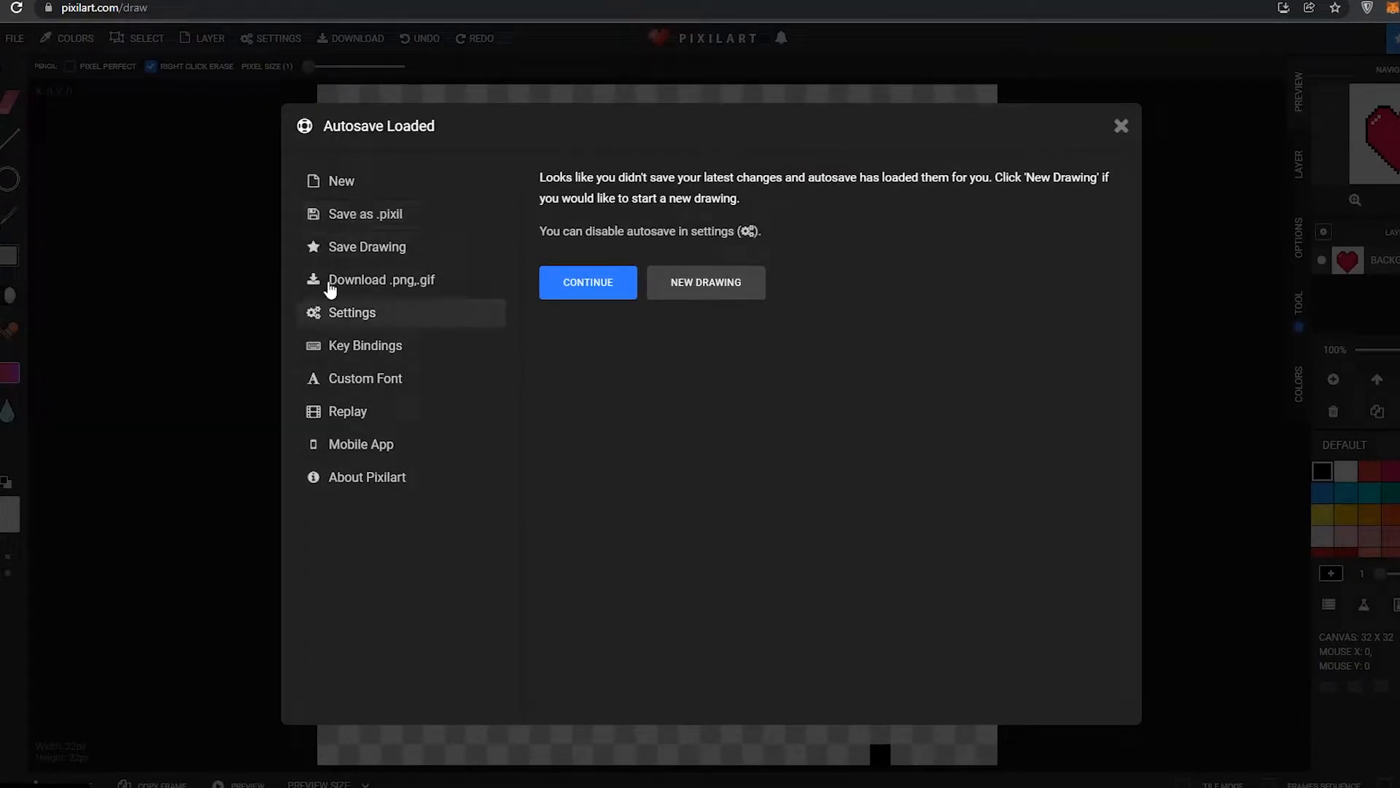
pyautogui.click(704, 297)
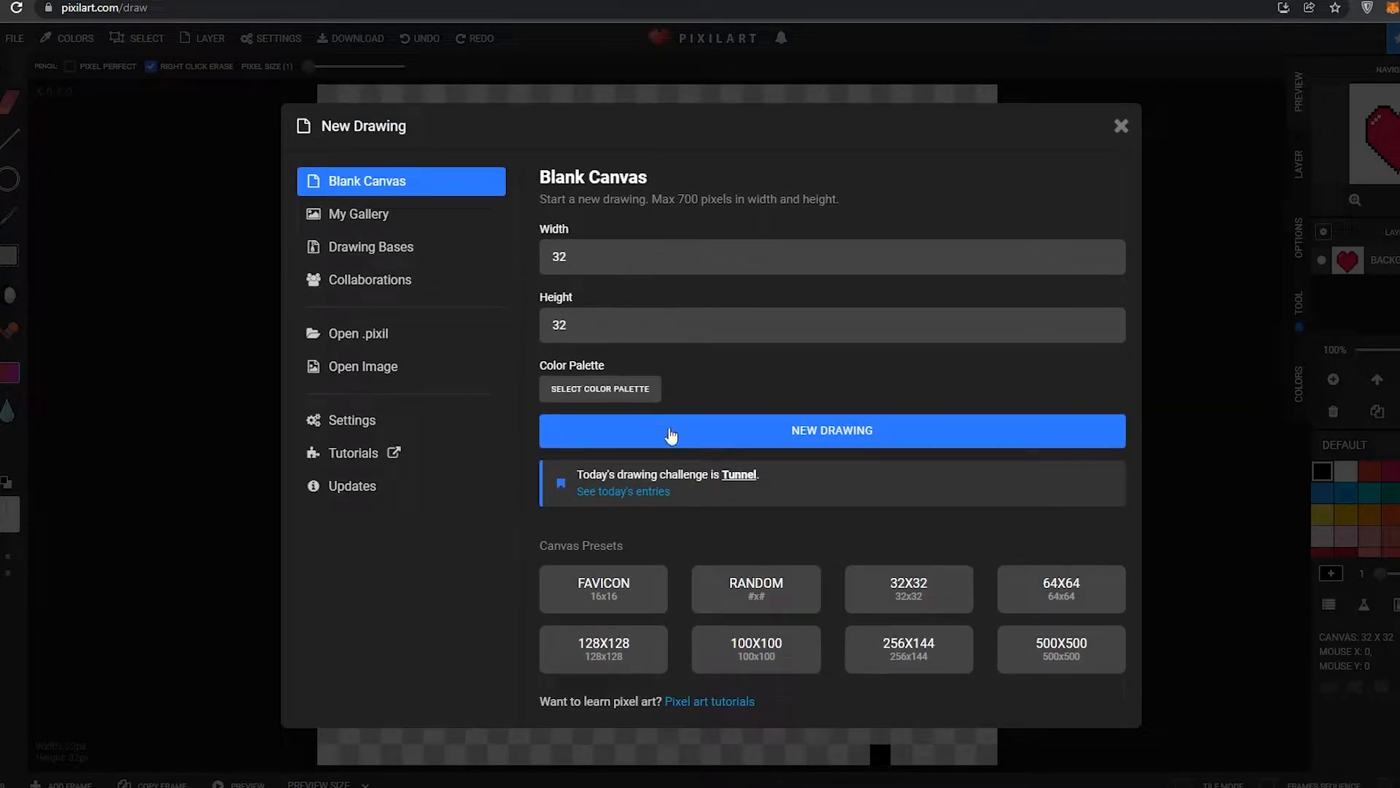
pyautogui.scroll(-1, 726, 436)
pyautogui.scroll(1, 705, 514)
pyautogui.scroll(-1, 802, 379)
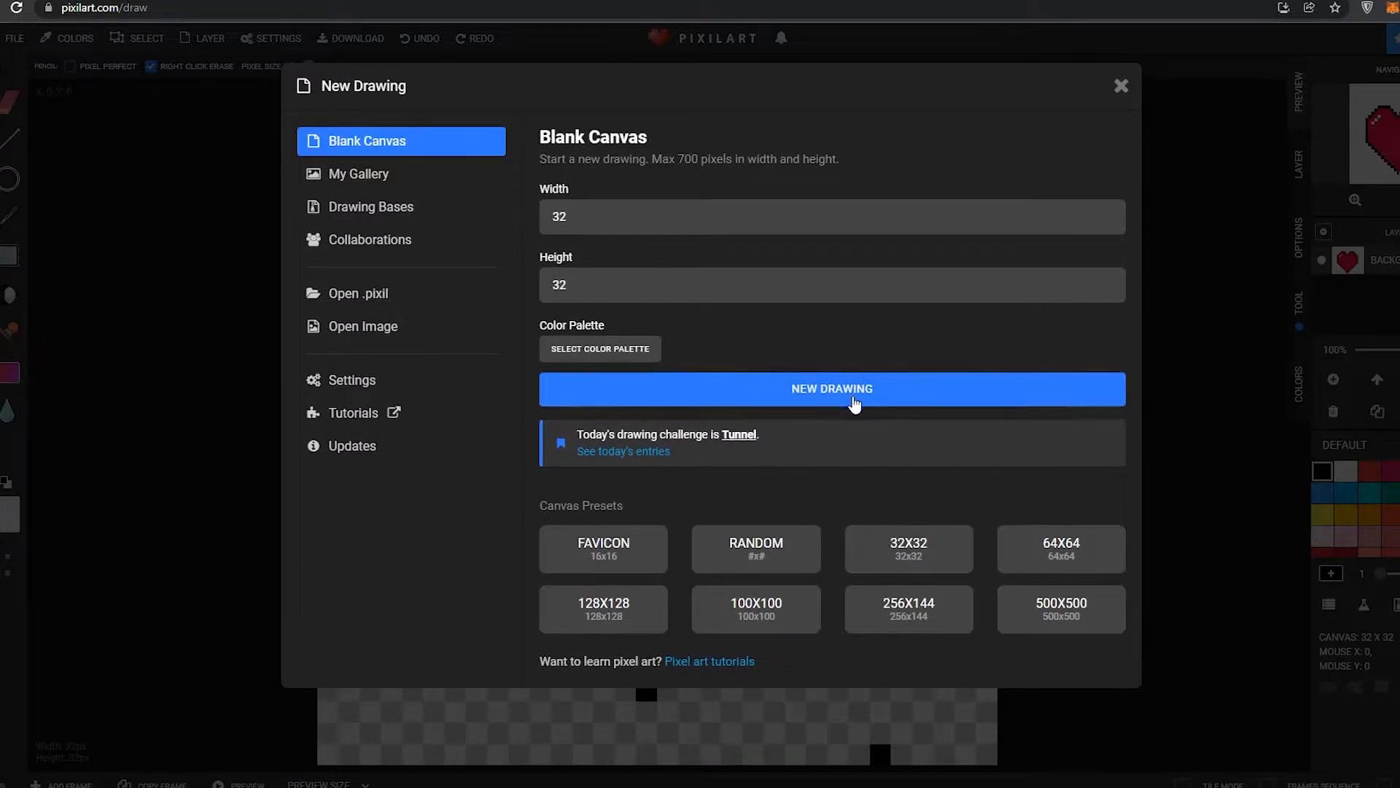
pyautogui.click(846, 401)
pyautogui.click(798, 96)
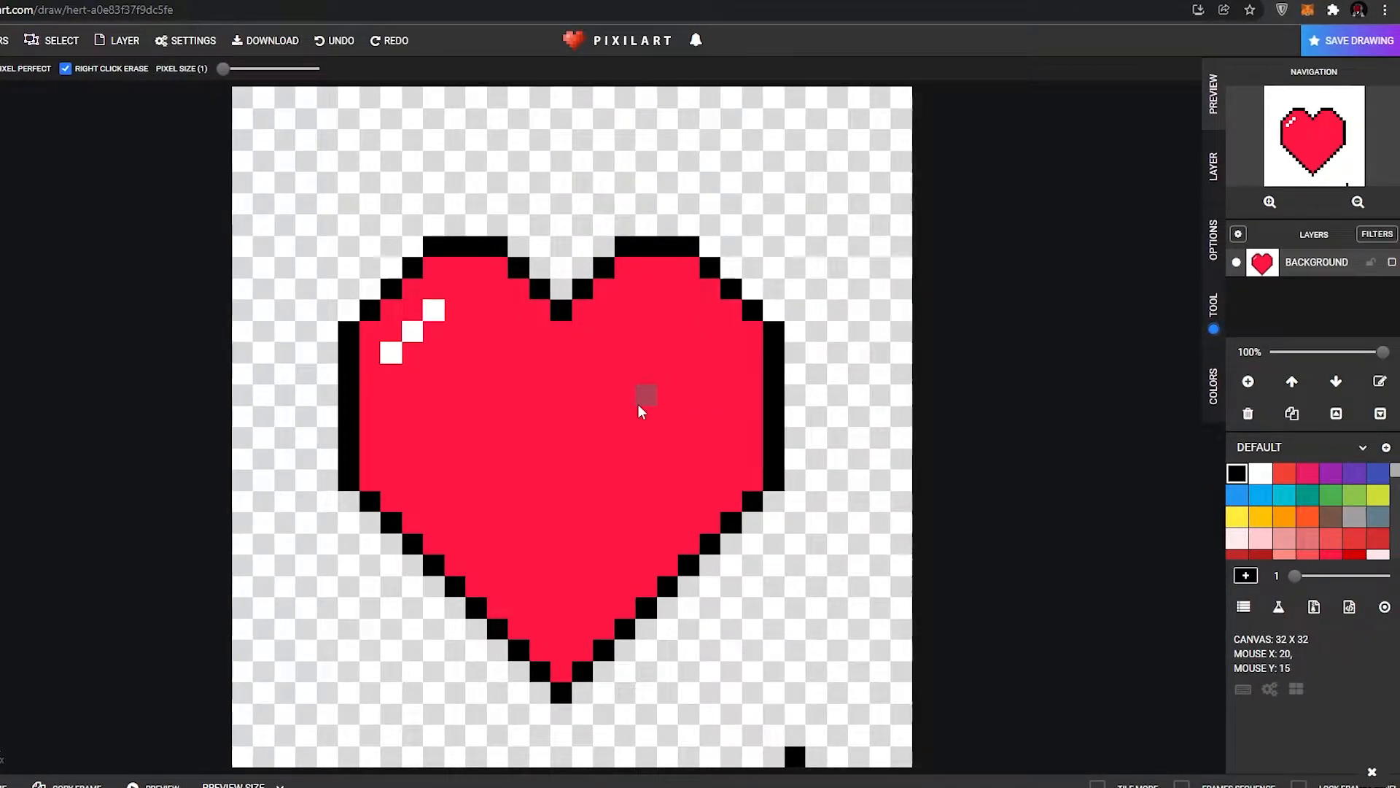
# - Add a layer above the heart's Background layer, keep the pencil's pixel size at 1, and hide the Background layer
pyautogui.click(1248, 381)
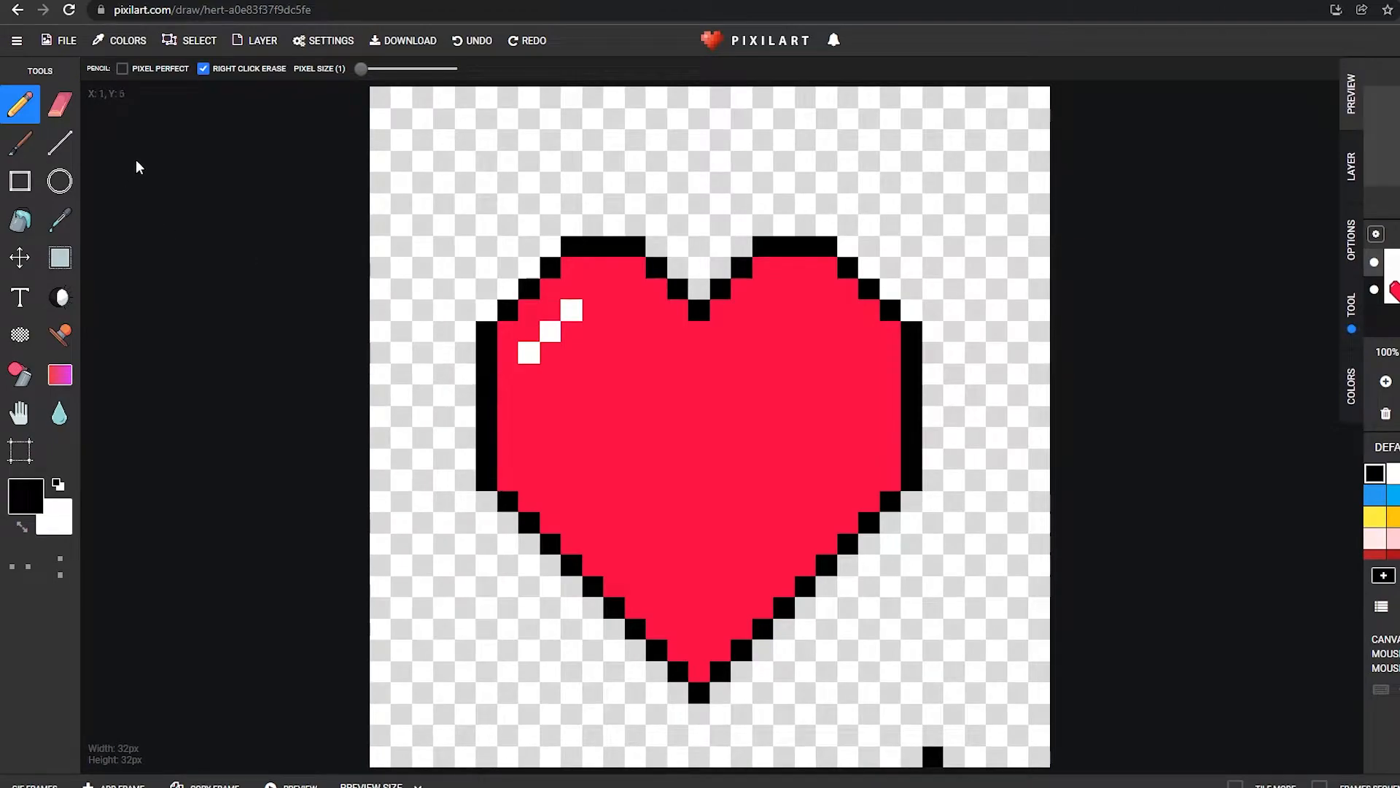
pyautogui.moveTo(387, 73); pyautogui.dragTo(360, 68)
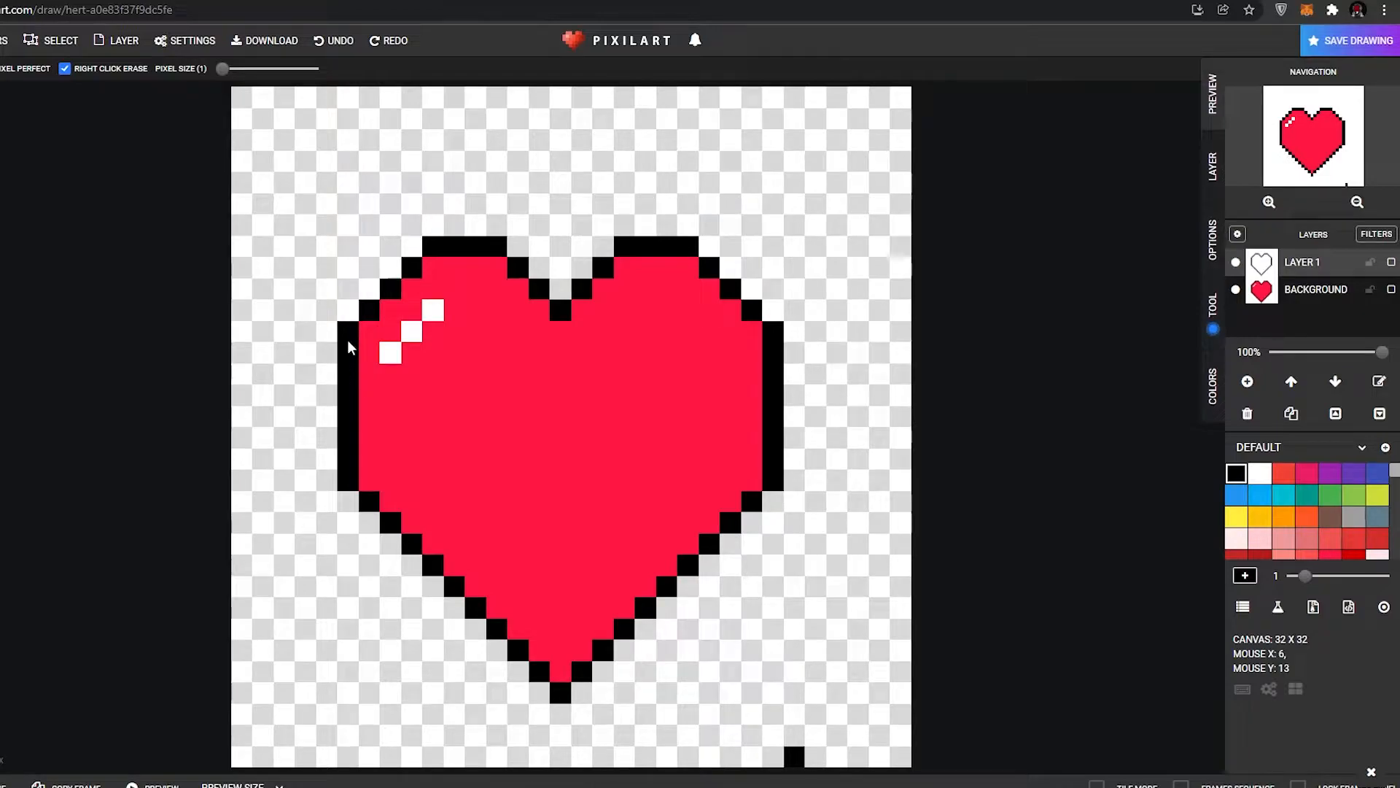
pyautogui.click(1235, 292)
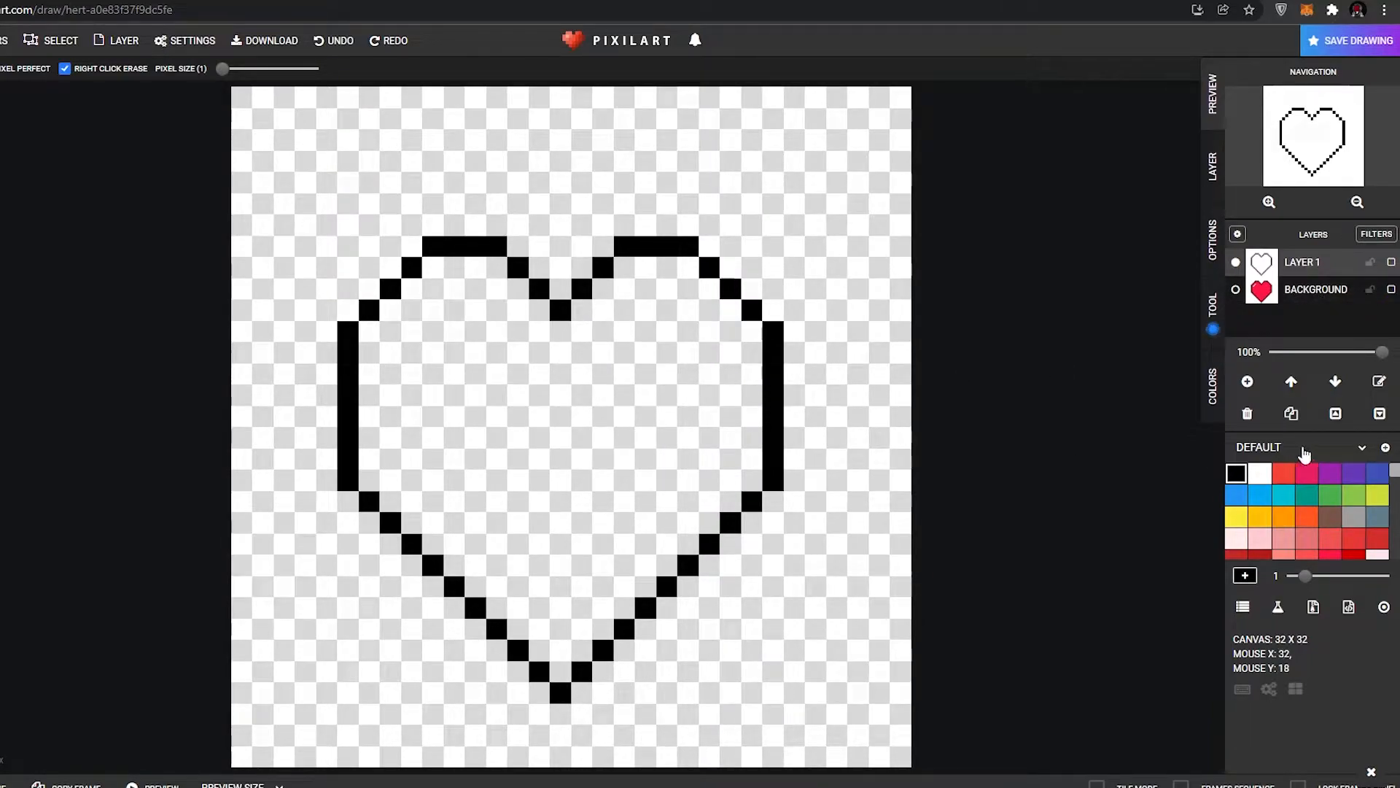
# - Paint the inside of the heart outline on Layer 1 with the pencil in deep red from the default palette
pyautogui.scroll(-3, 1271, 545)
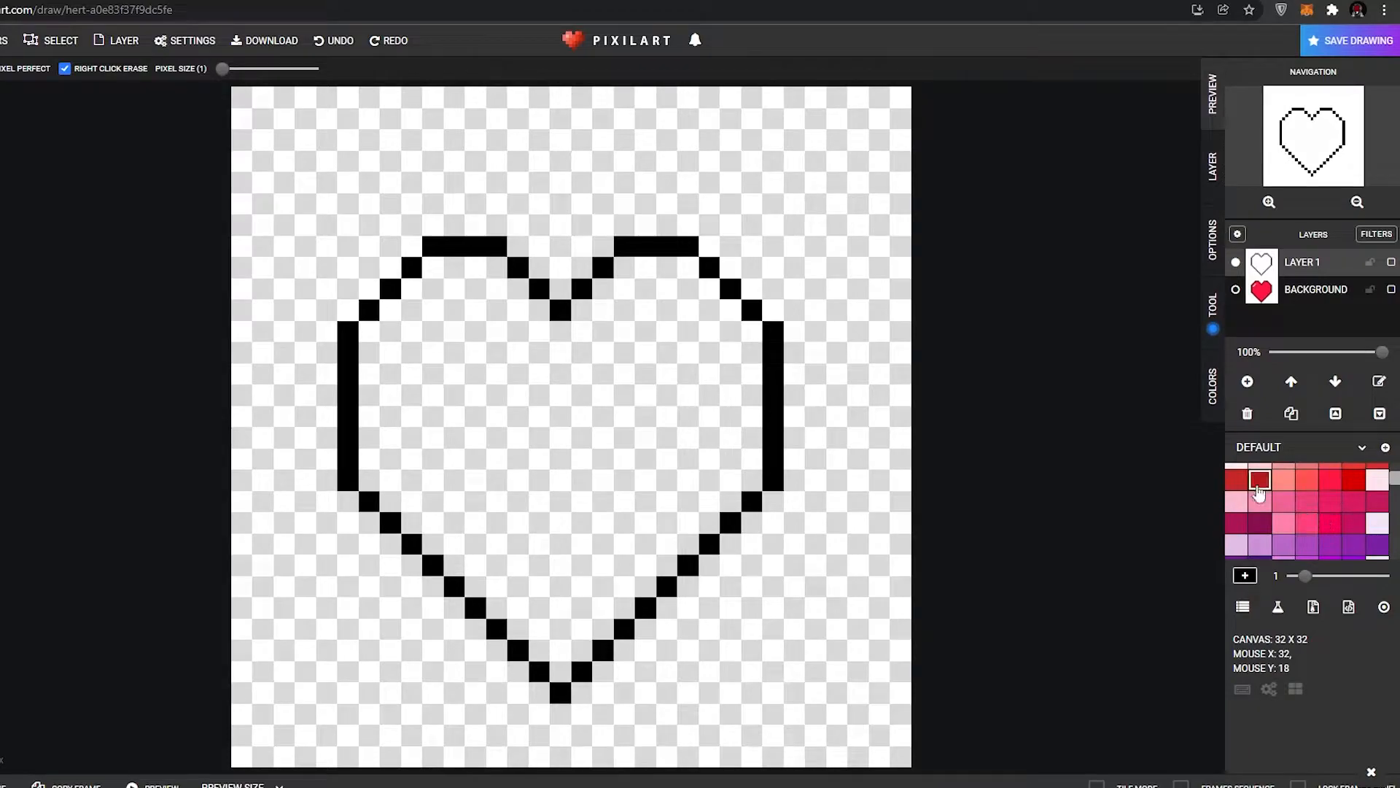
pyautogui.scroll(3, 1338, 526)
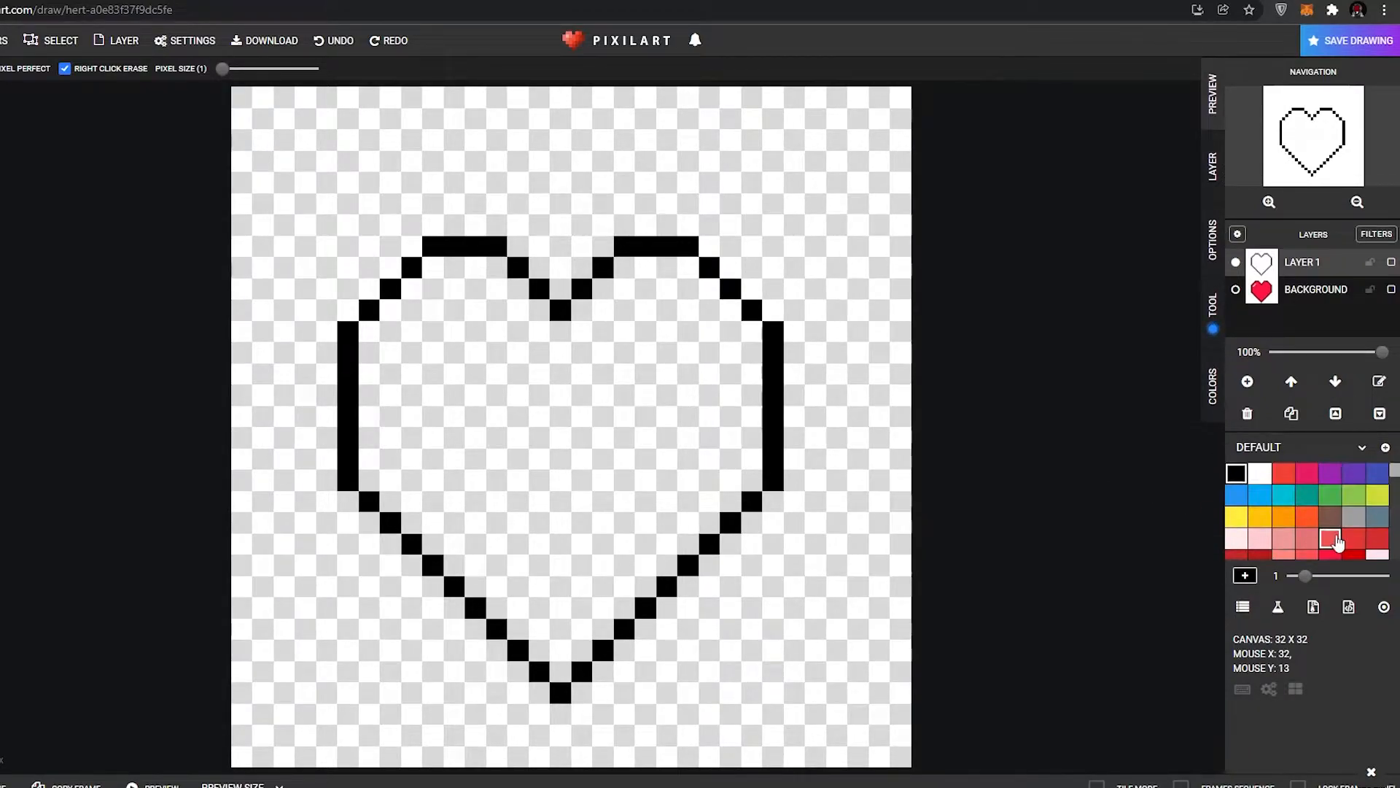
pyautogui.scroll(-3, 1342, 538)
pyautogui.scroll(-6, 1337, 542)
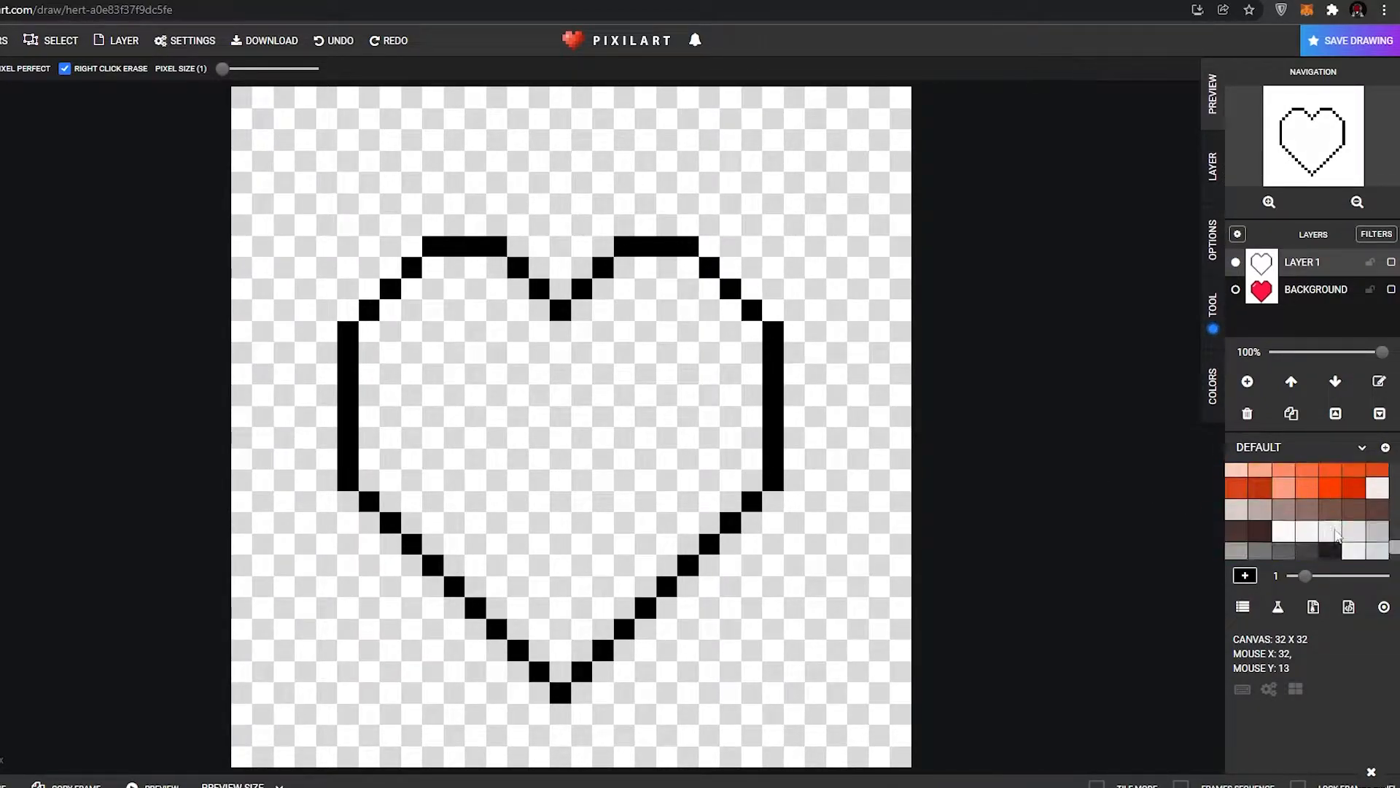
pyautogui.scroll(8, 1337, 535)
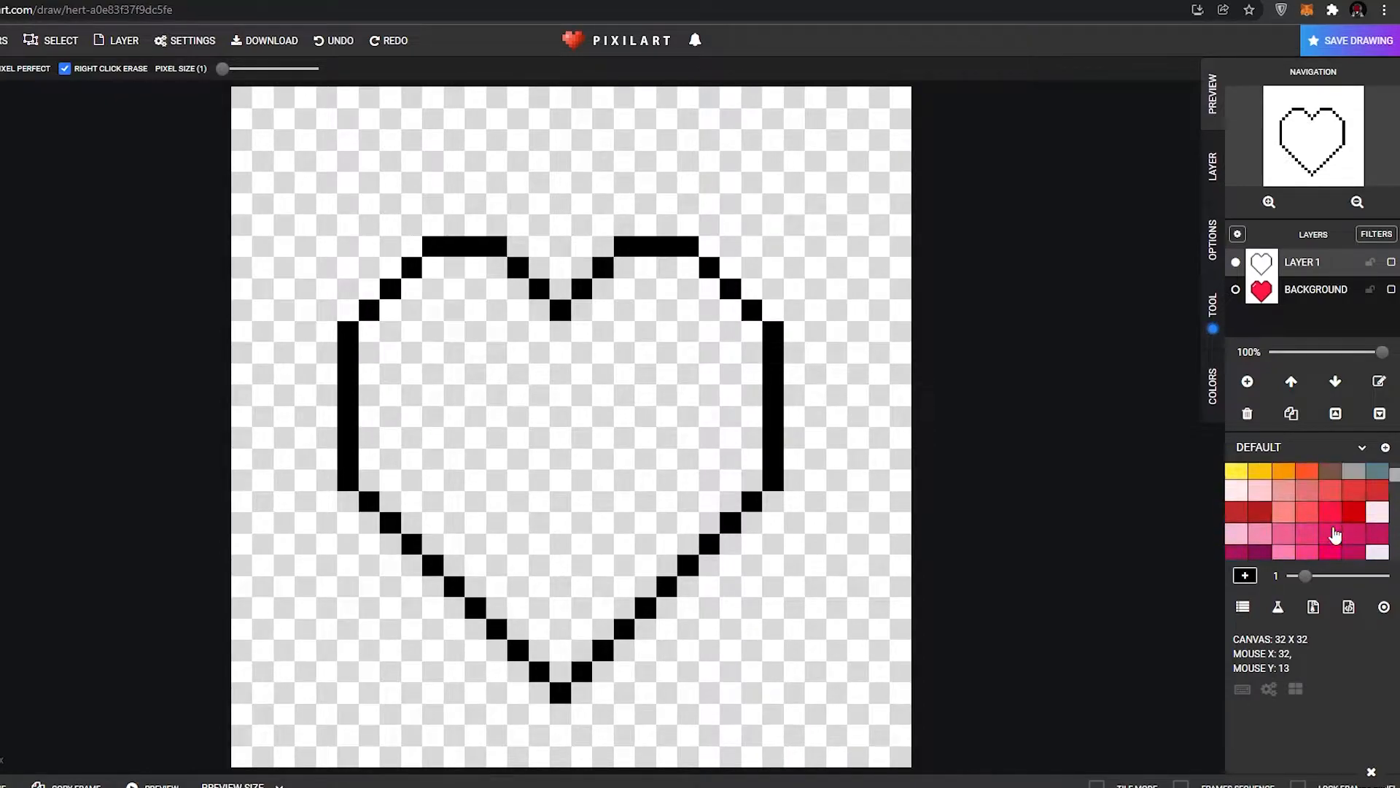
pyautogui.scroll(-3, 1332, 526)
pyautogui.click(1329, 502)
pyautogui.click(1331, 479)
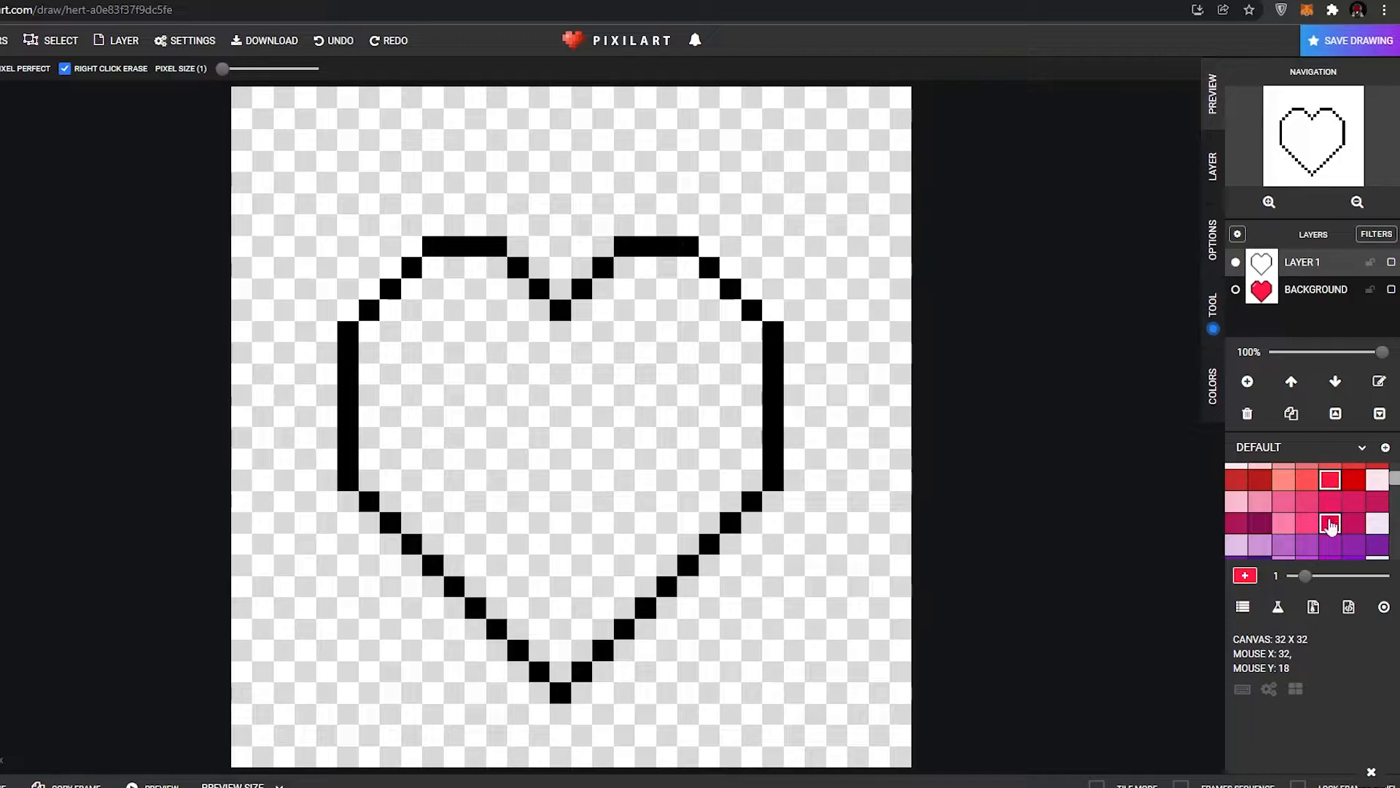
pyautogui.click(1354, 482)
pyautogui.moveTo(667, 459)
pyautogui.mouseDown()
pyautogui.moveTo(550, 456)
pyautogui.moveTo(554, 434)
pyautogui.moveTo(470, 410)
pyautogui.moveTo(525, 317)
pyautogui.moveTo(518, 288)
pyautogui.moveTo(485, 268)
pyautogui.moveTo(440, 270)
pyautogui.moveTo(372, 344)
pyautogui.moveTo(372, 487)
pyautogui.moveTo(423, 518)
pyautogui.moveTo(547, 649)
pyautogui.mouseUp()
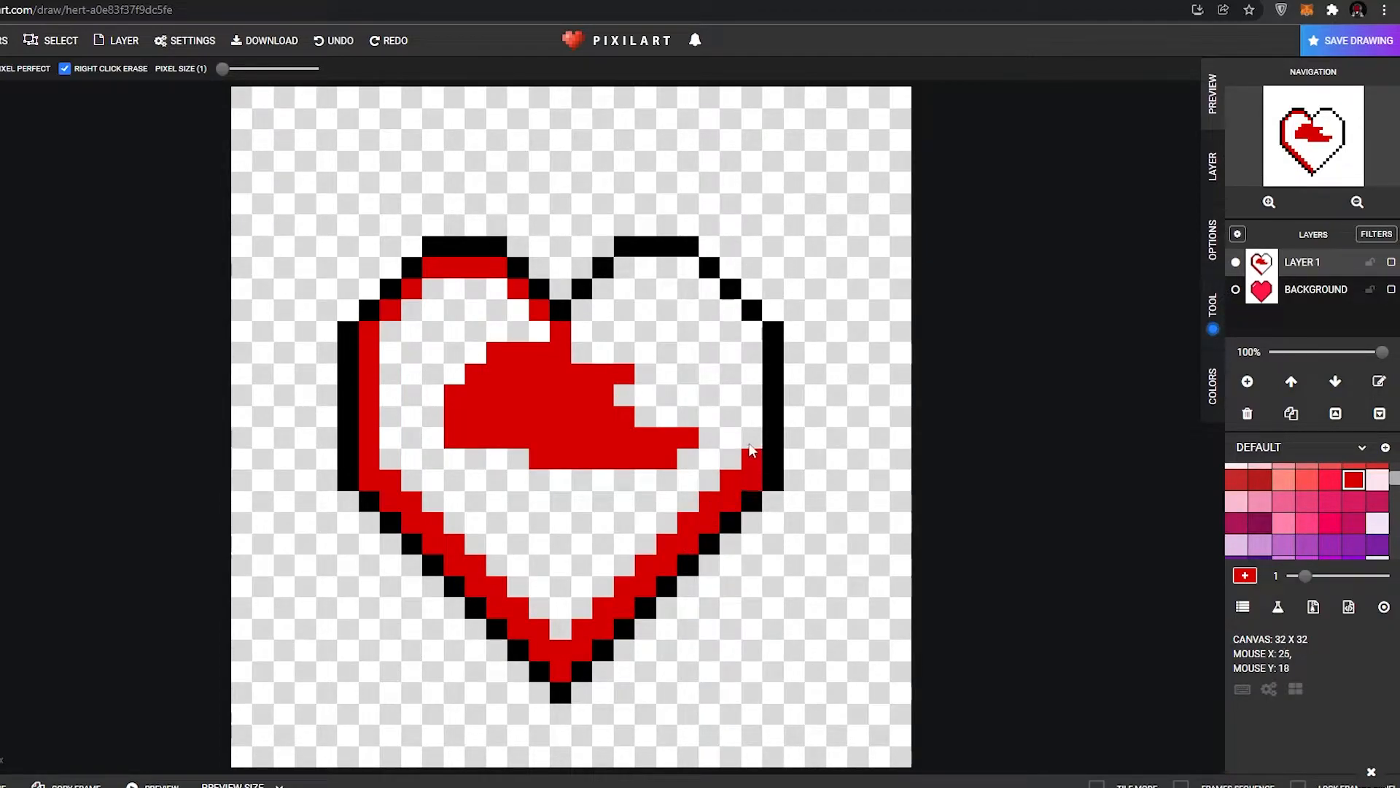
pyautogui.moveTo(749, 467); pyautogui.dragTo(749, 399)
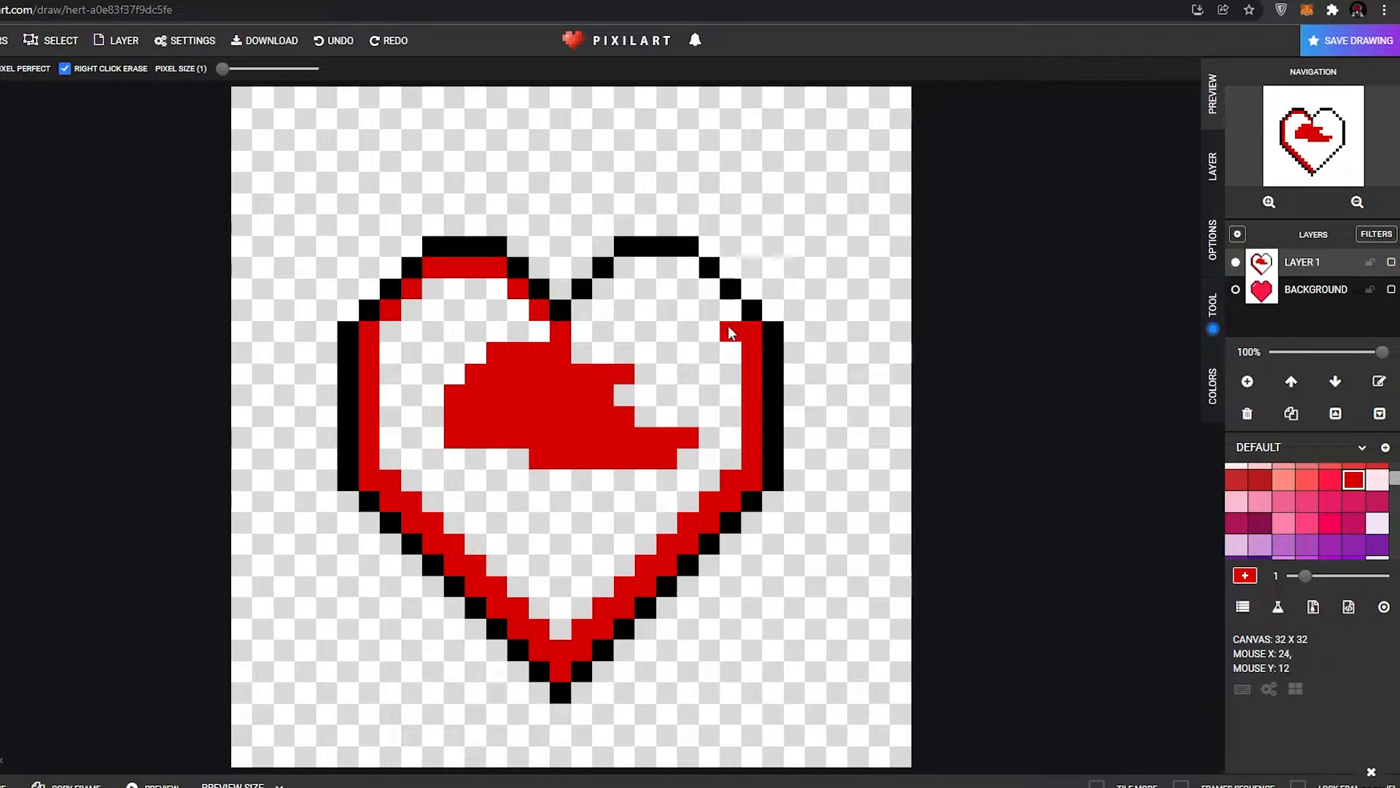
pyautogui.moveTo(690, 281)
pyautogui.mouseDown()
pyautogui.moveTo(632, 280)
pyautogui.moveTo(599, 334)
pyautogui.mouseUp()
pyautogui.moveTo(665, 303)
pyautogui.mouseDown()
pyautogui.moveTo(676, 334)
pyautogui.moveTo(600, 353)
pyautogui.moveTo(502, 347)
pyautogui.moveTo(508, 332)
pyautogui.moveTo(531, 337)
pyautogui.moveTo(508, 323)
pyautogui.moveTo(506, 295)
pyautogui.moveTo(520, 311)
pyautogui.moveTo(458, 299)
pyautogui.moveTo(397, 360)
pyautogui.moveTo(444, 294)
pyautogui.moveTo(448, 311)
pyautogui.moveTo(475, 302)
pyautogui.moveTo(445, 340)
pyautogui.moveTo(391, 364)
pyautogui.moveTo(479, 345)
pyautogui.moveTo(385, 394)
pyautogui.moveTo(499, 394)
pyautogui.moveTo(432, 385)
pyautogui.moveTo(383, 424)
pyautogui.moveTo(429, 472)
pyautogui.moveTo(483, 484)
pyautogui.moveTo(676, 481)
pyautogui.mouseUp()
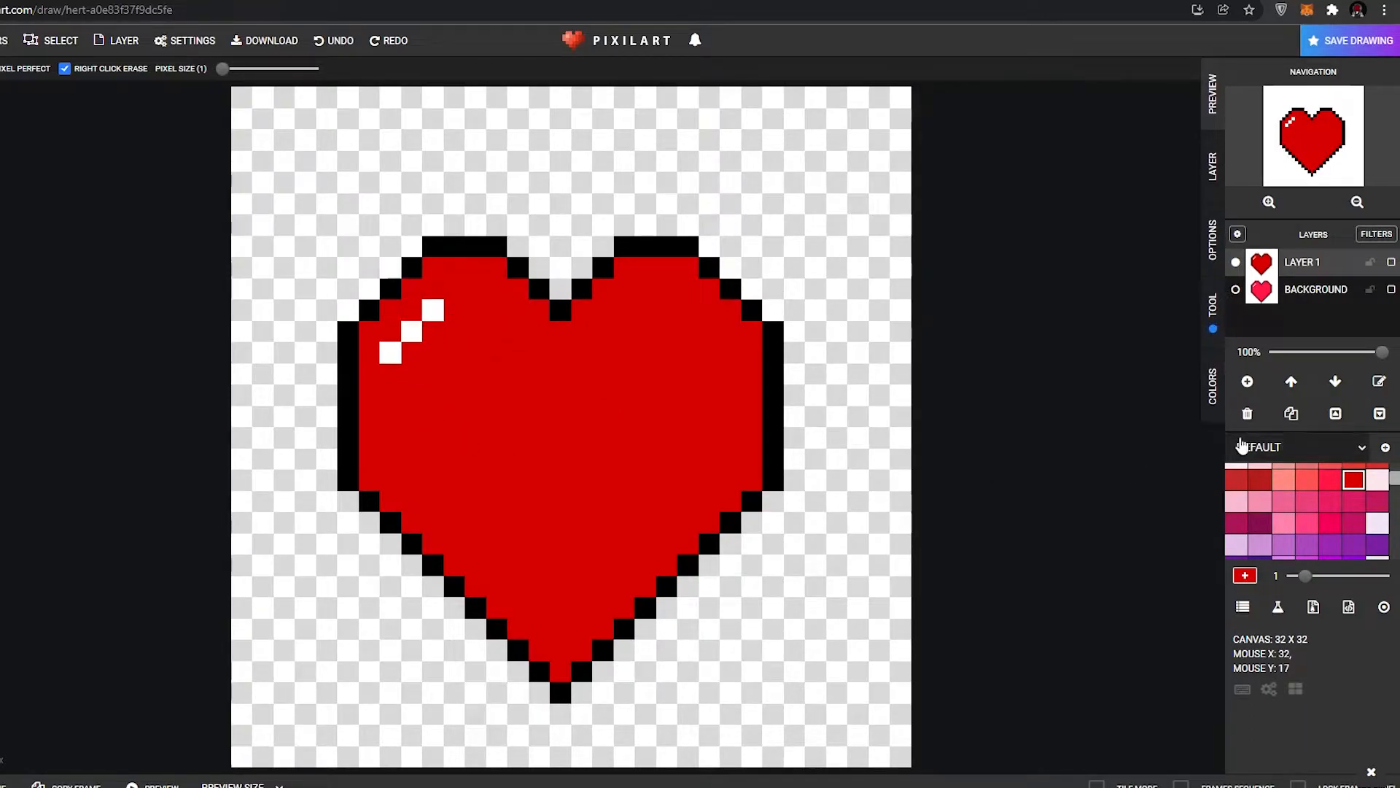
# - Paint the three diagonal highlight pixels near the heart's upper-left edge white on Layer 1
pyautogui.click(1377, 480)
pyautogui.scroll(1, 1364, 527)
pyautogui.scroll(3, 1364, 527)
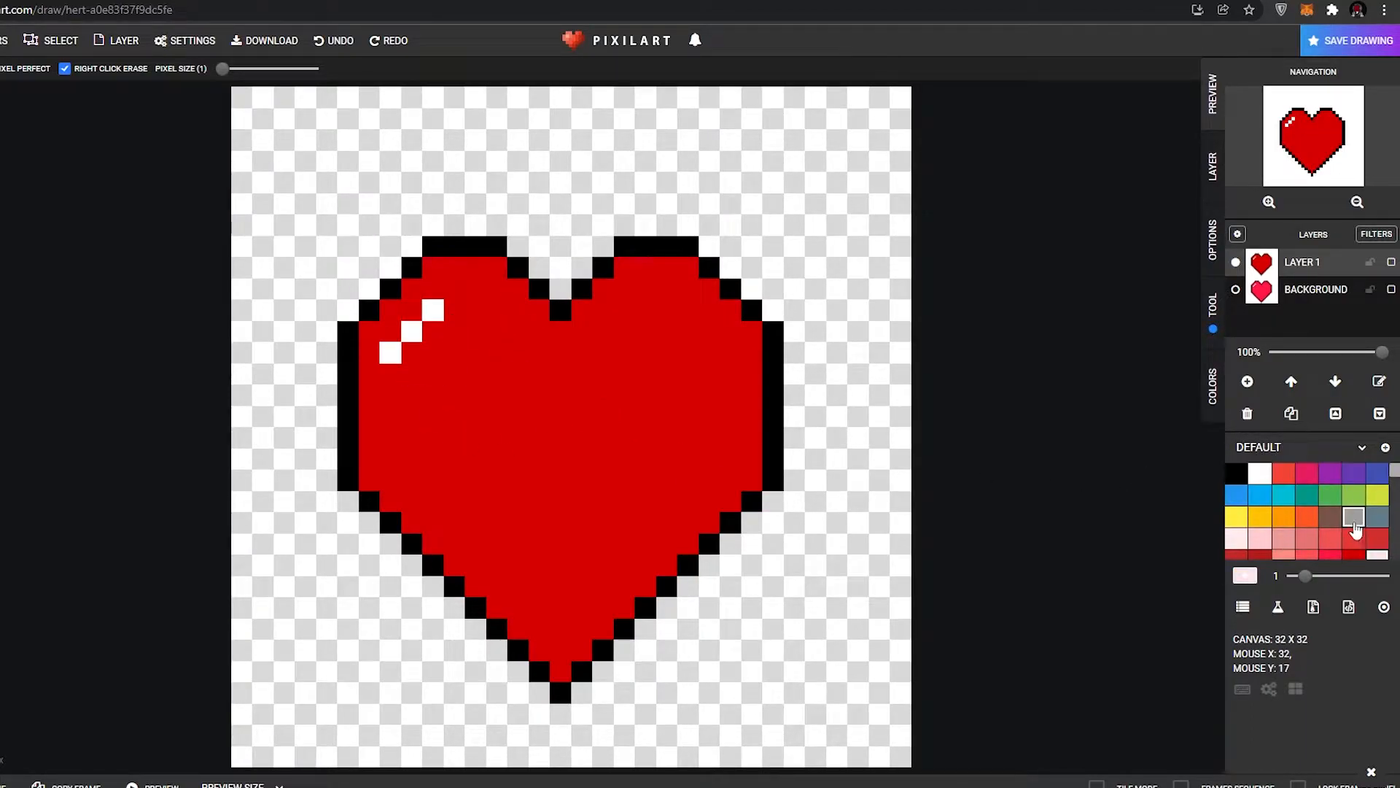
pyautogui.click(1260, 473)
pyautogui.click(436, 316)
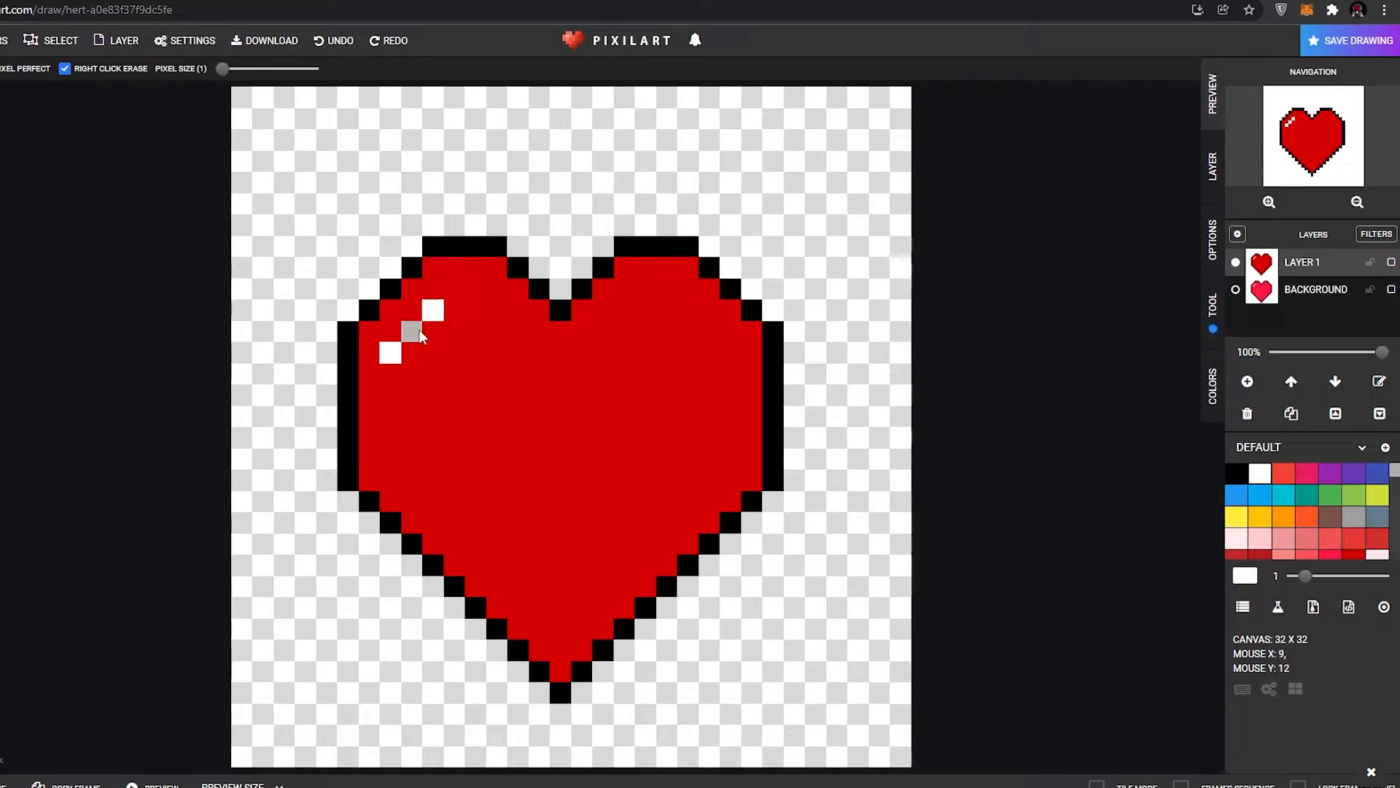
pyautogui.click(391, 357)
# - Show the Background layer again and toggle Layer 1's visibility to compare the two hearts, leaving both layers shown
pyautogui.click(1236, 290)
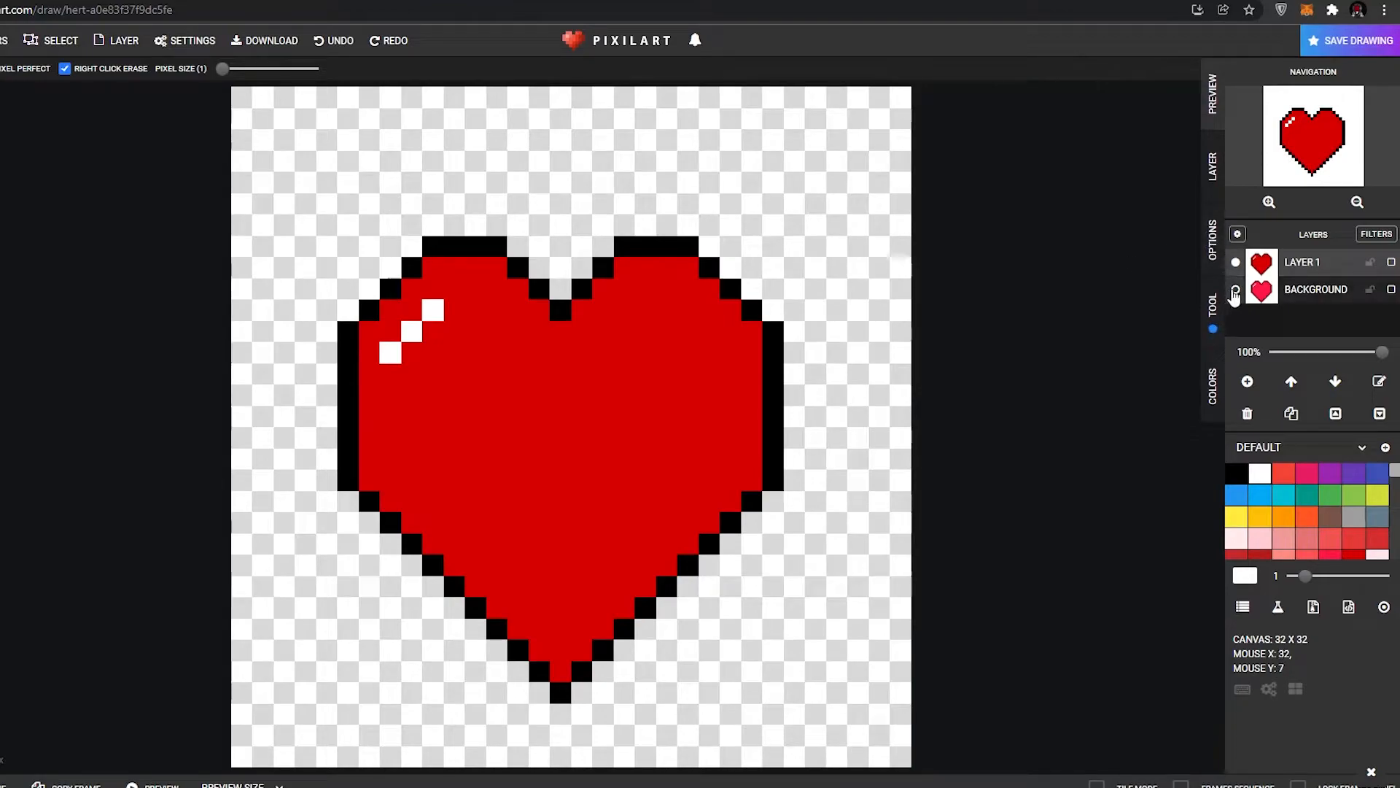
pyautogui.click(1237, 264)
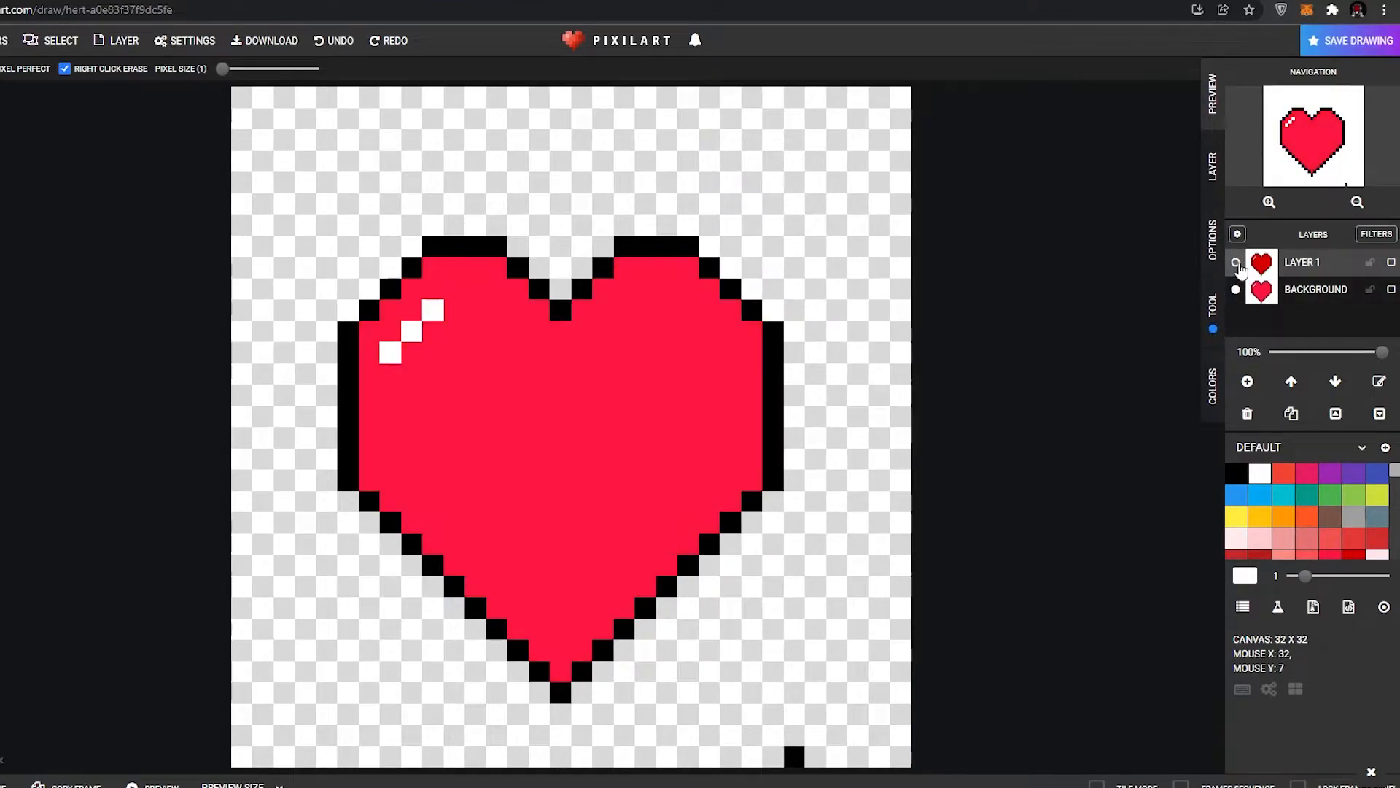
pyautogui.click(1235, 263)
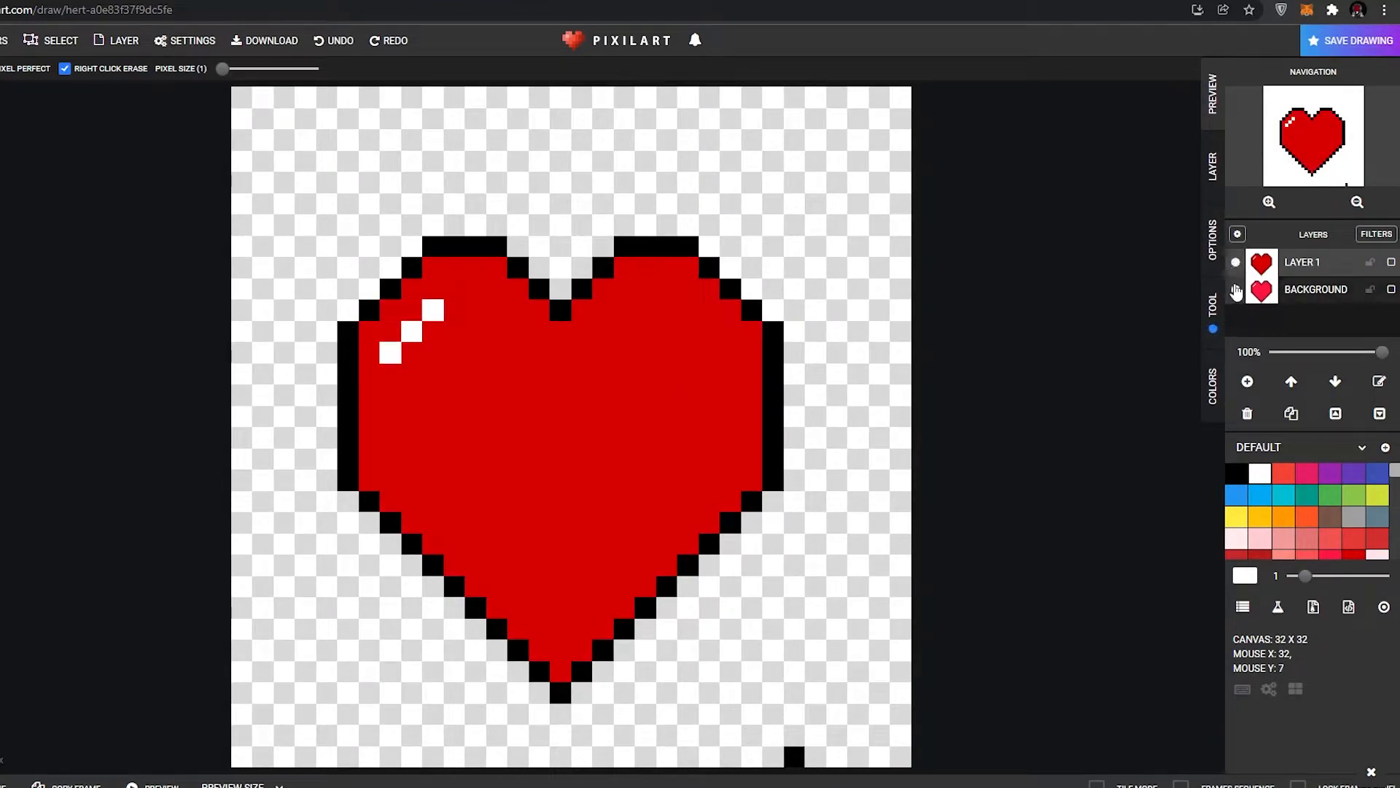
pyautogui.click(1236, 263)
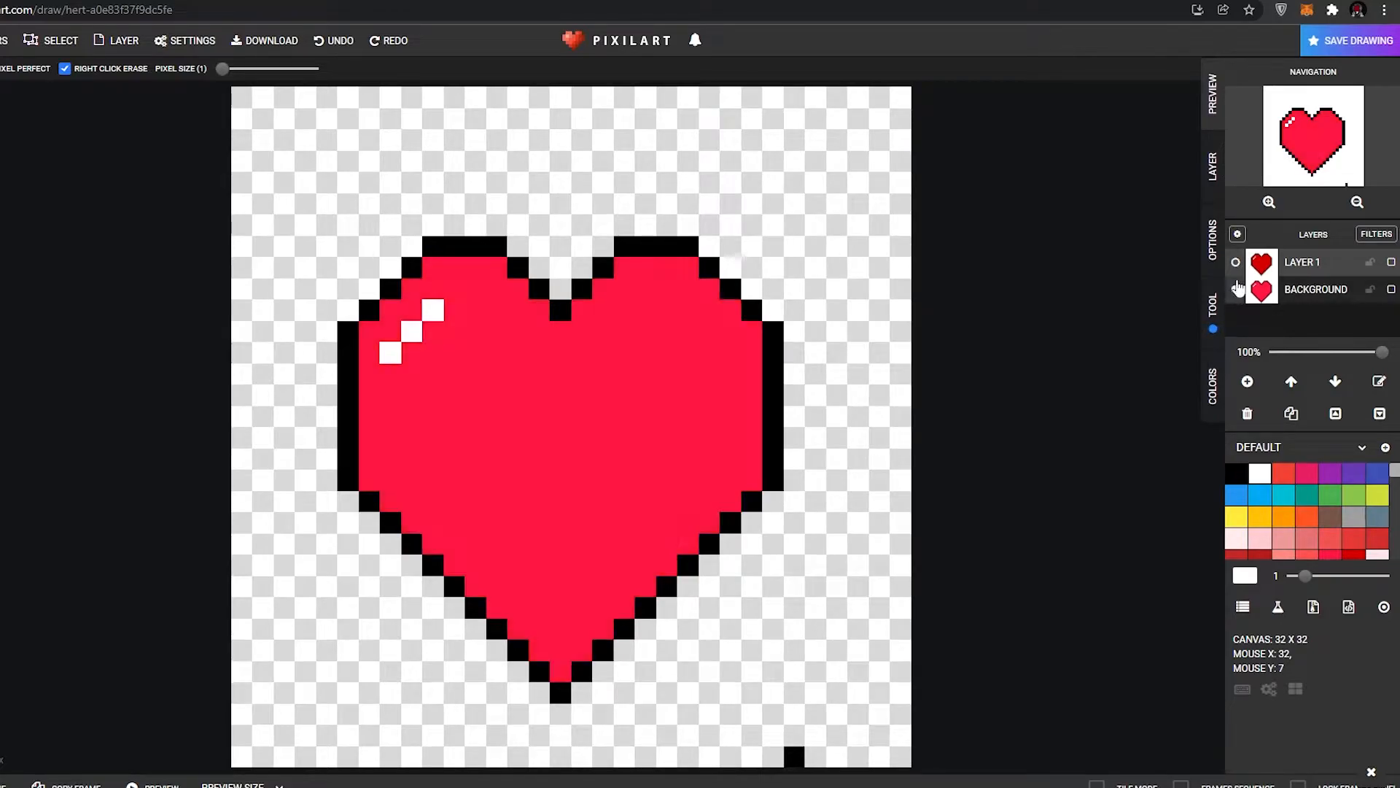
pyautogui.click(1236, 263)
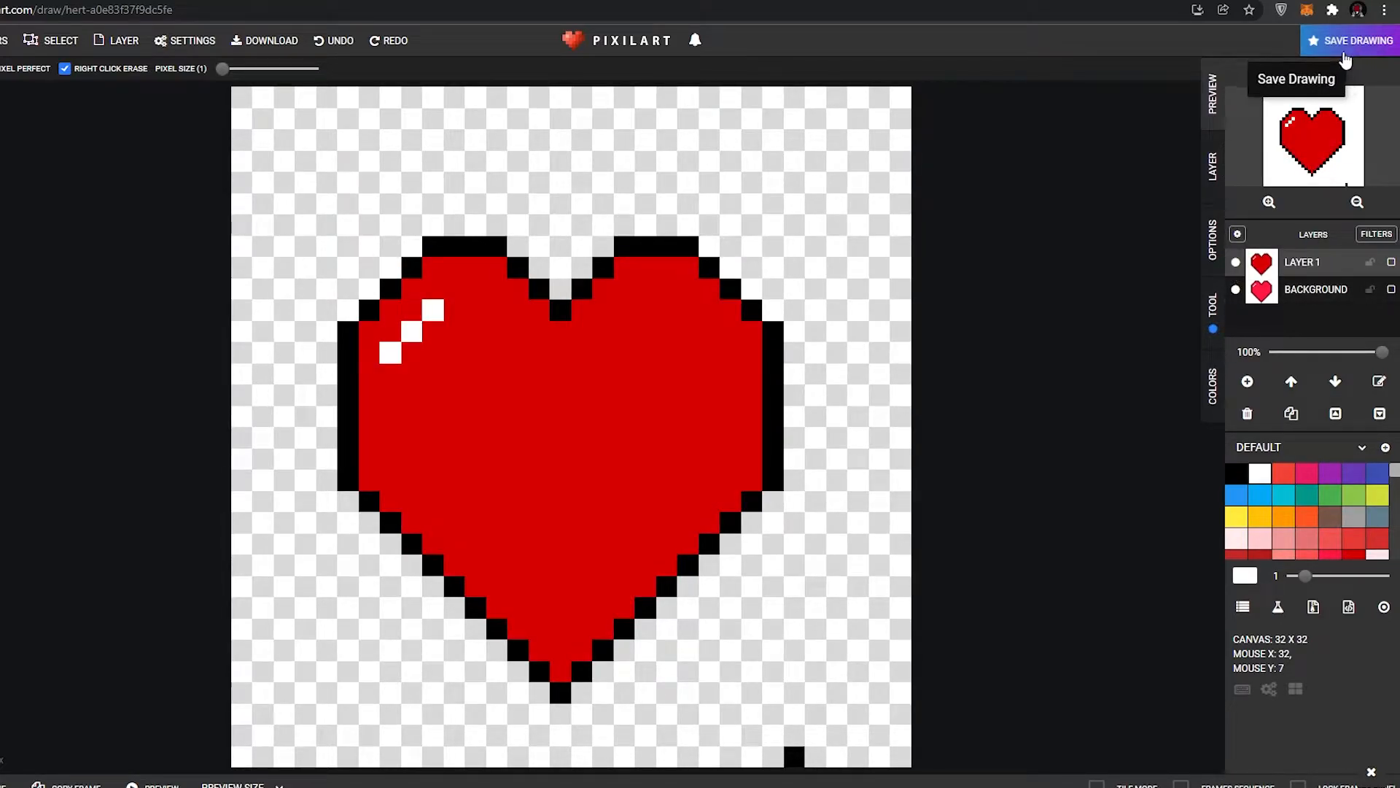
# - Switch to the turtle drawing and set the pencil's pixel size to 4
pyautogui.click(304, 53)
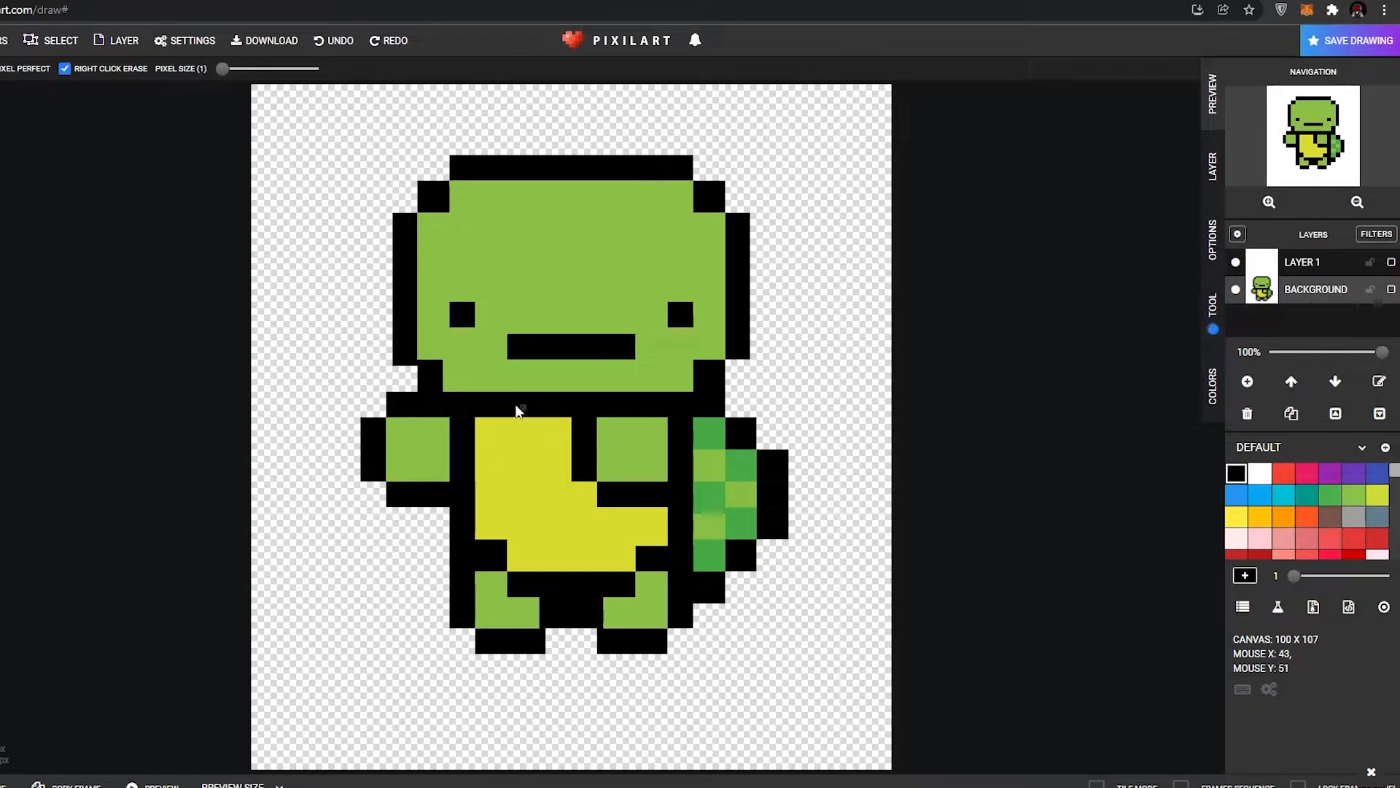
pyautogui.moveTo(226, 71); pyautogui.dragTo(234, 70)
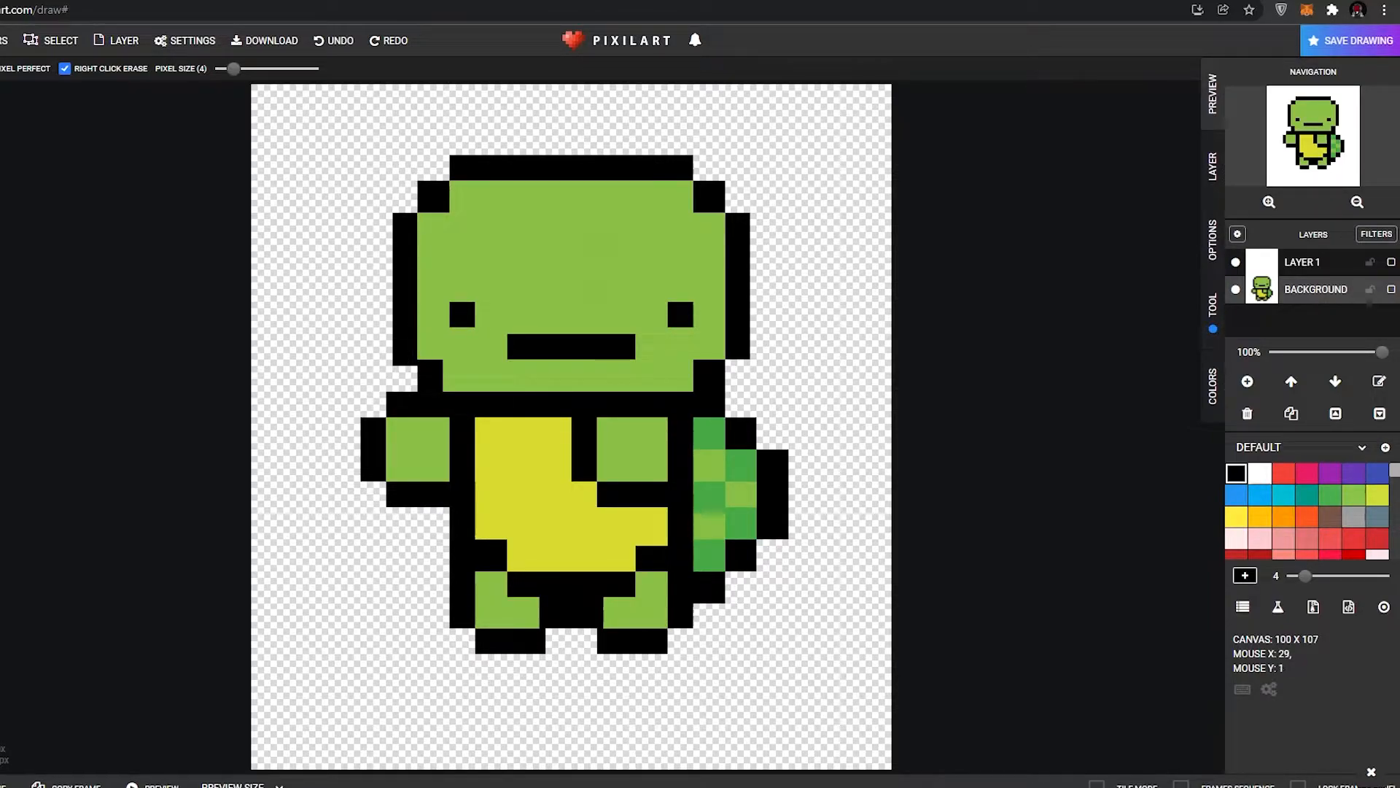
# - Search Google Images for "pixel arts" in a new browser tab, browse the results and open the CrazyGames chicken head picture as reference
pyautogui.hotkey('ctrl', 't')
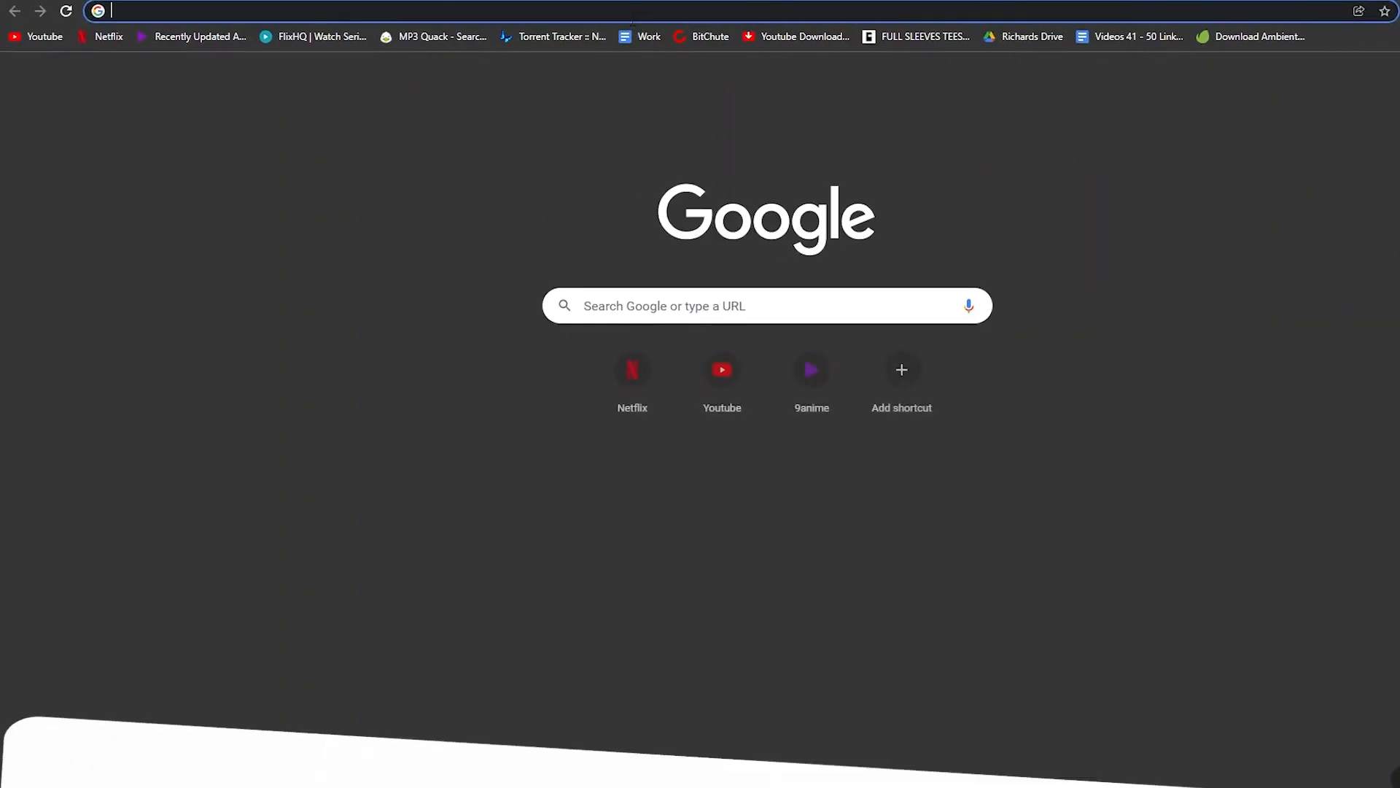
pyautogui.write('pixel arts')
pyautogui.press('Return')
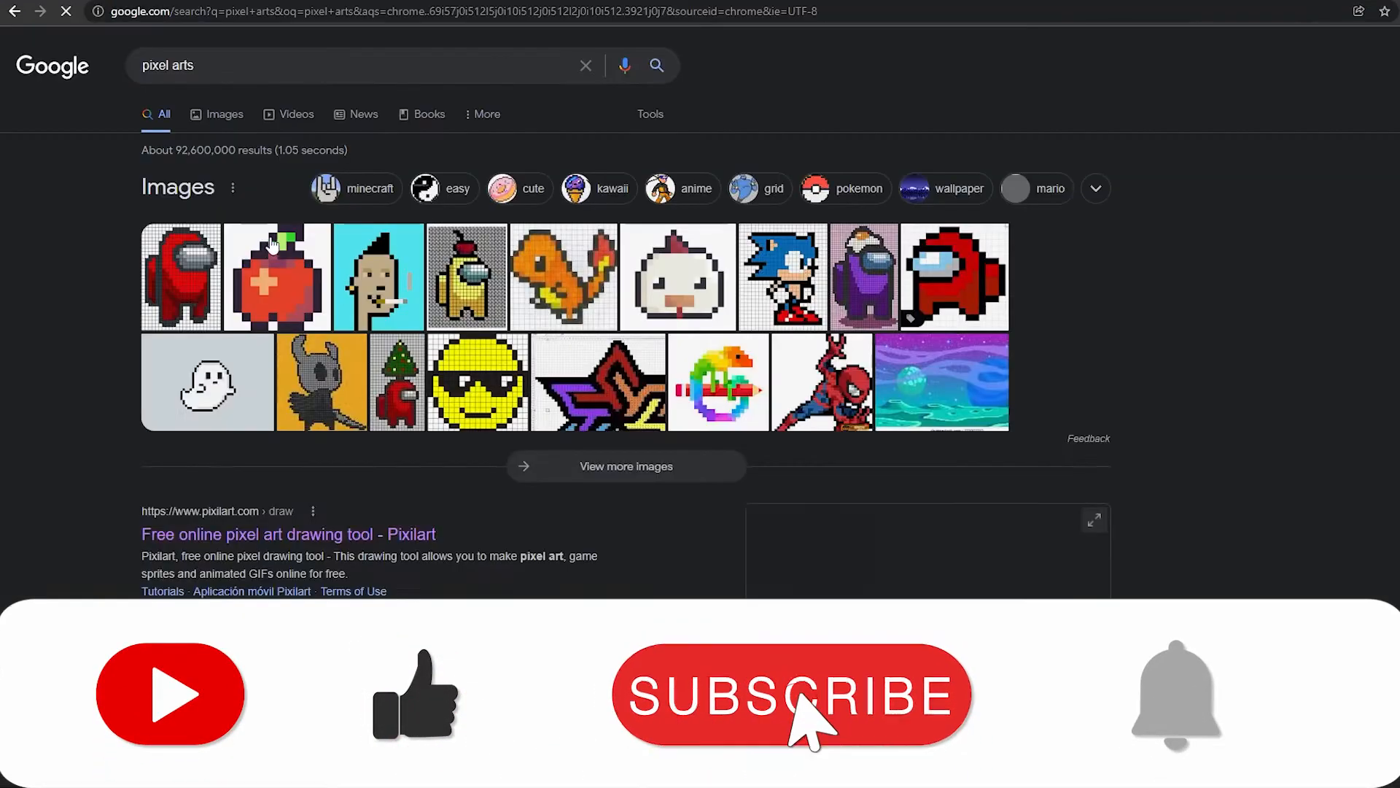
pyautogui.click(223, 116)
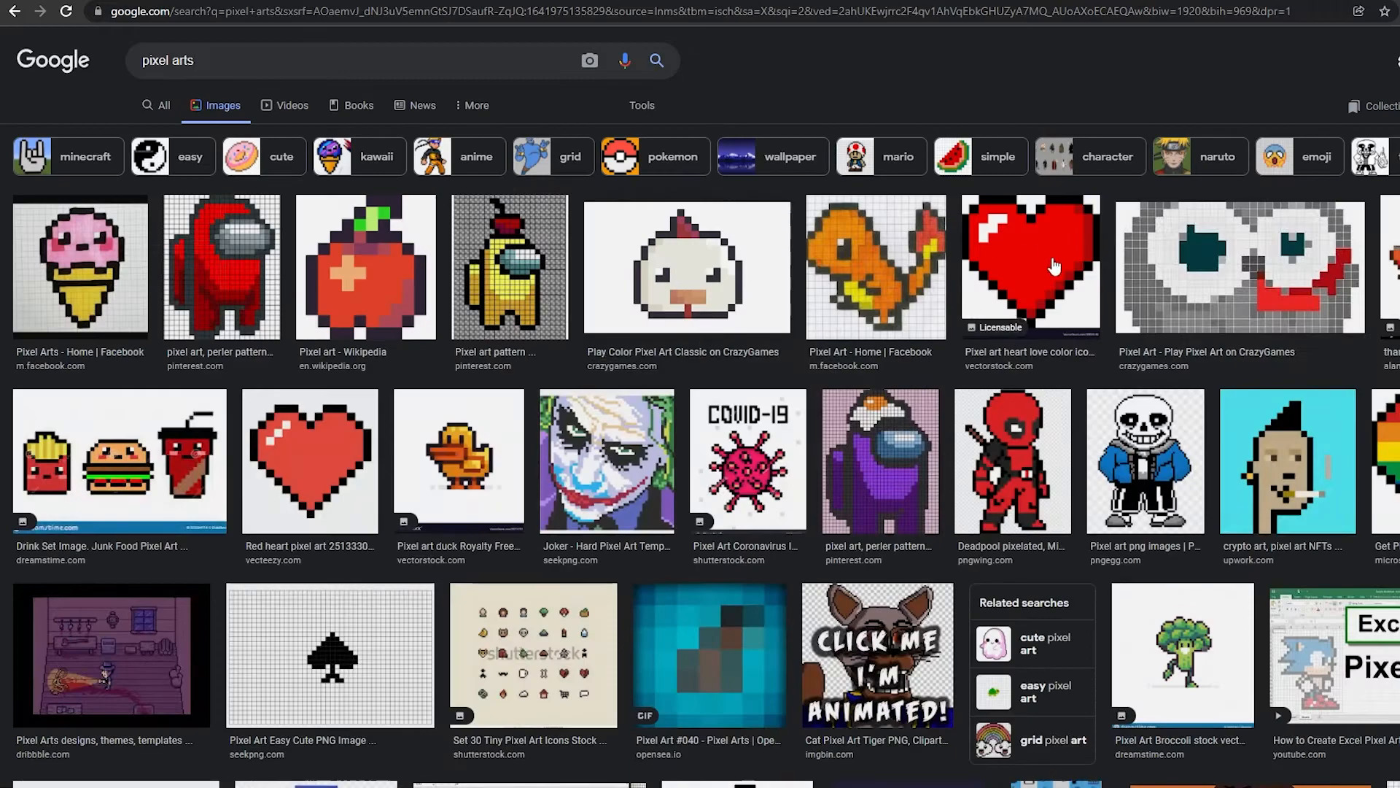
pyautogui.scroll(-2, 840, 367)
pyautogui.scroll(-4, 840, 367)
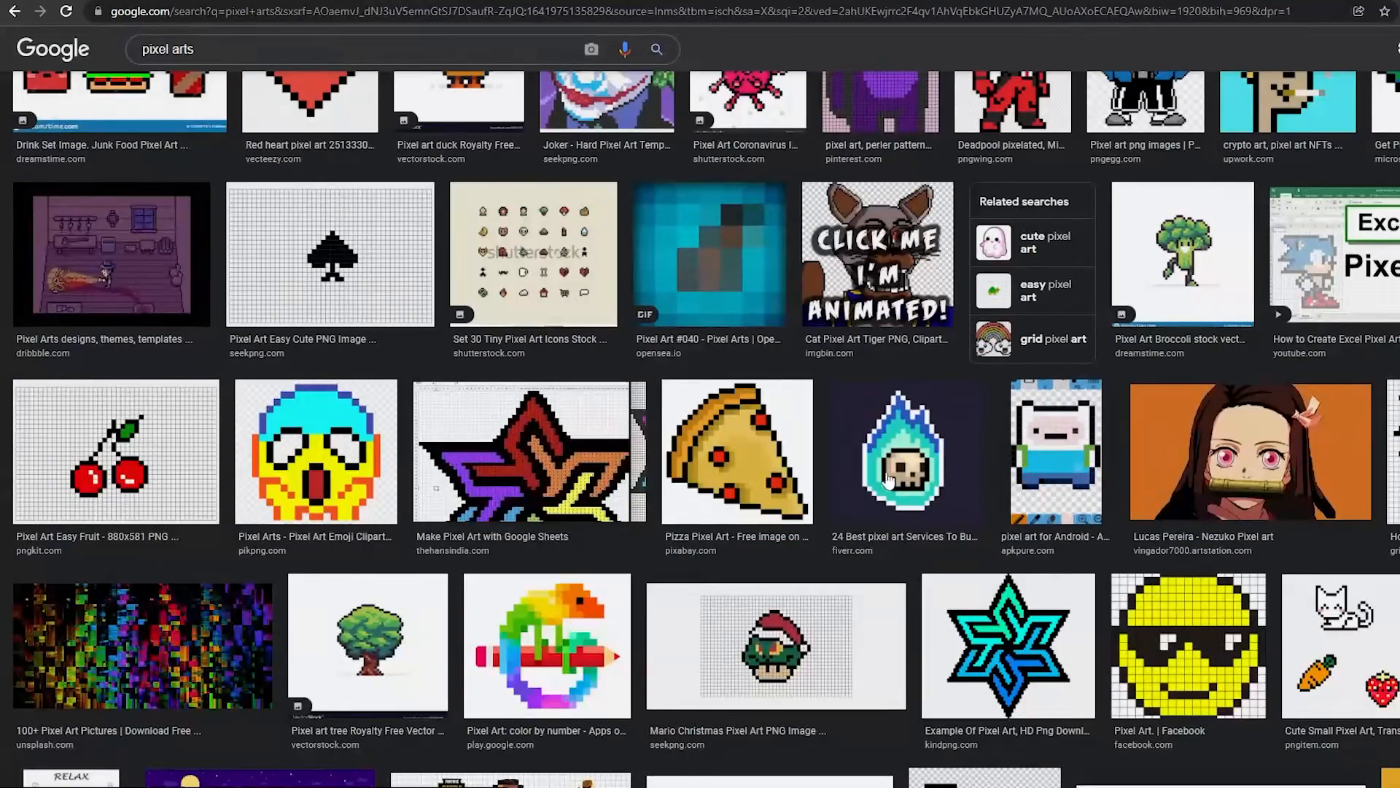
pyautogui.scroll(5, 321, 445)
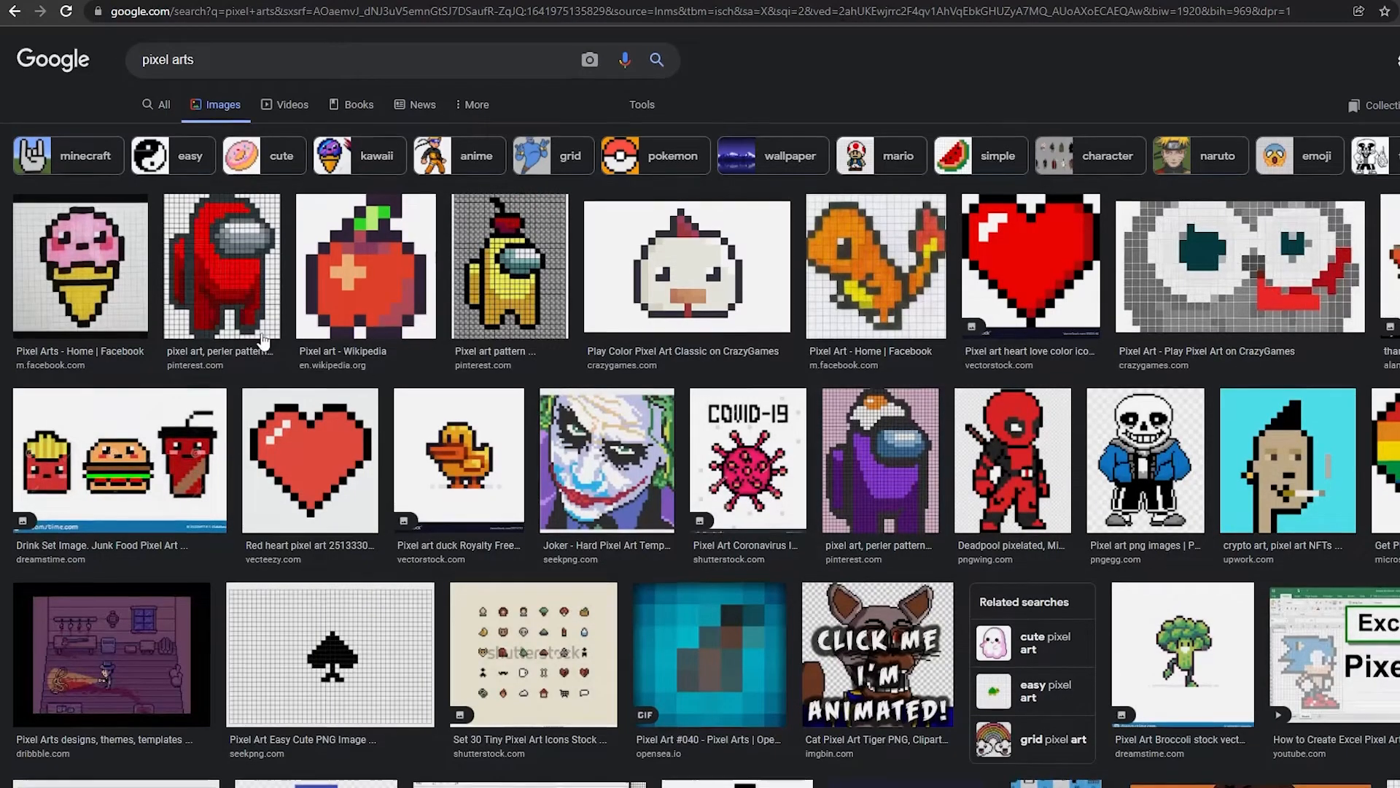
pyautogui.scroll(-1, 263, 342)
pyautogui.click(713, 226)
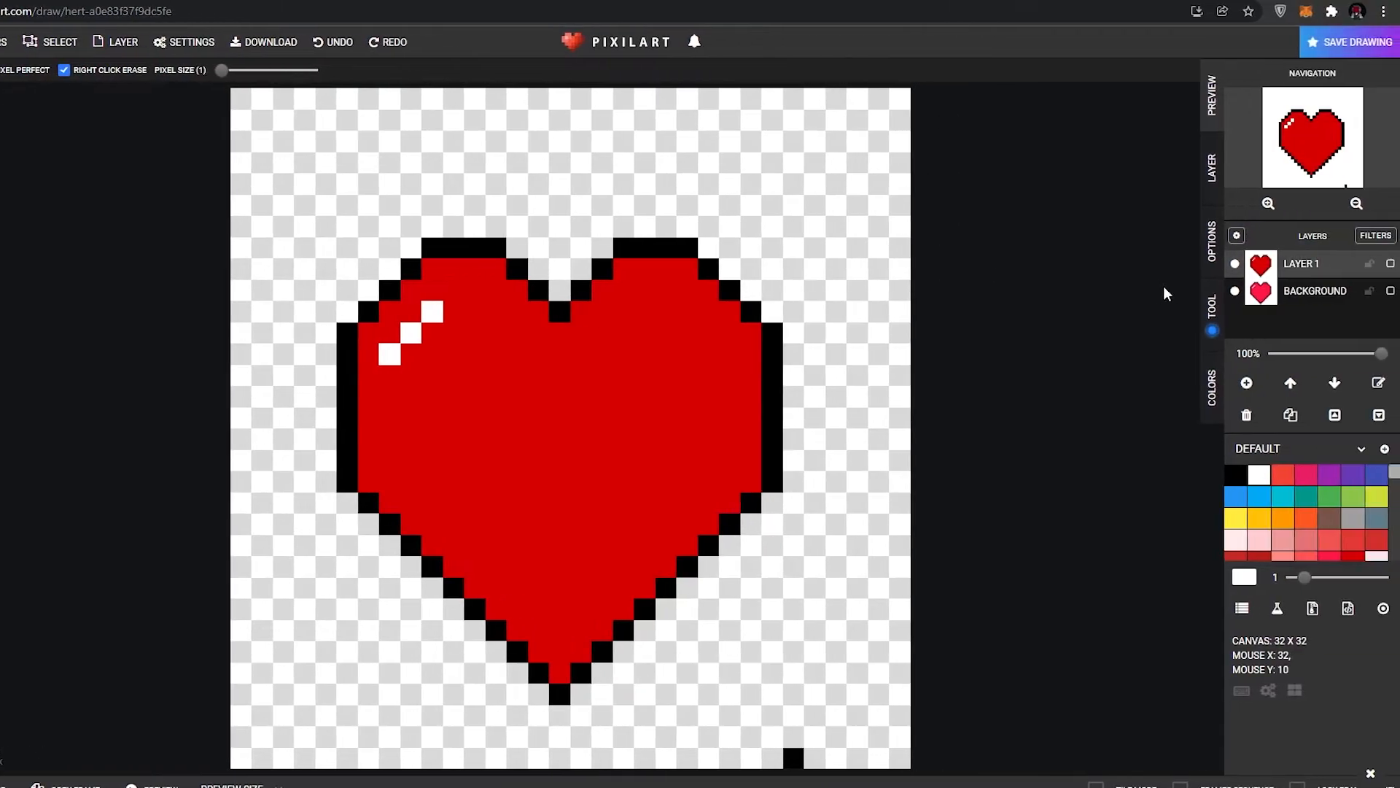
# - Return to the heart drawing in Pixilart, add a new layer on top, and hide Layer 1 and the Background
pyautogui.click(1247, 383)
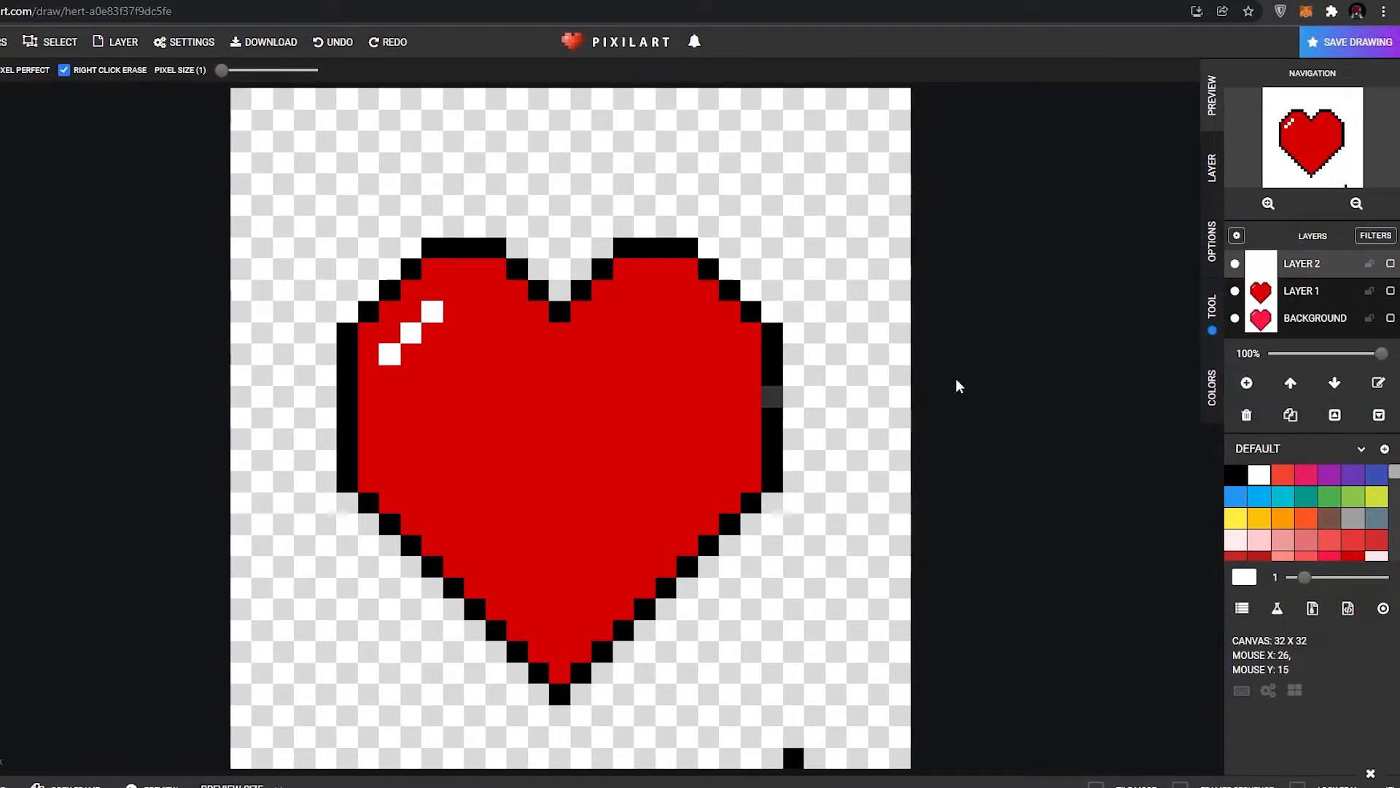
pyautogui.click(1235, 290)
pyautogui.click(1235, 318)
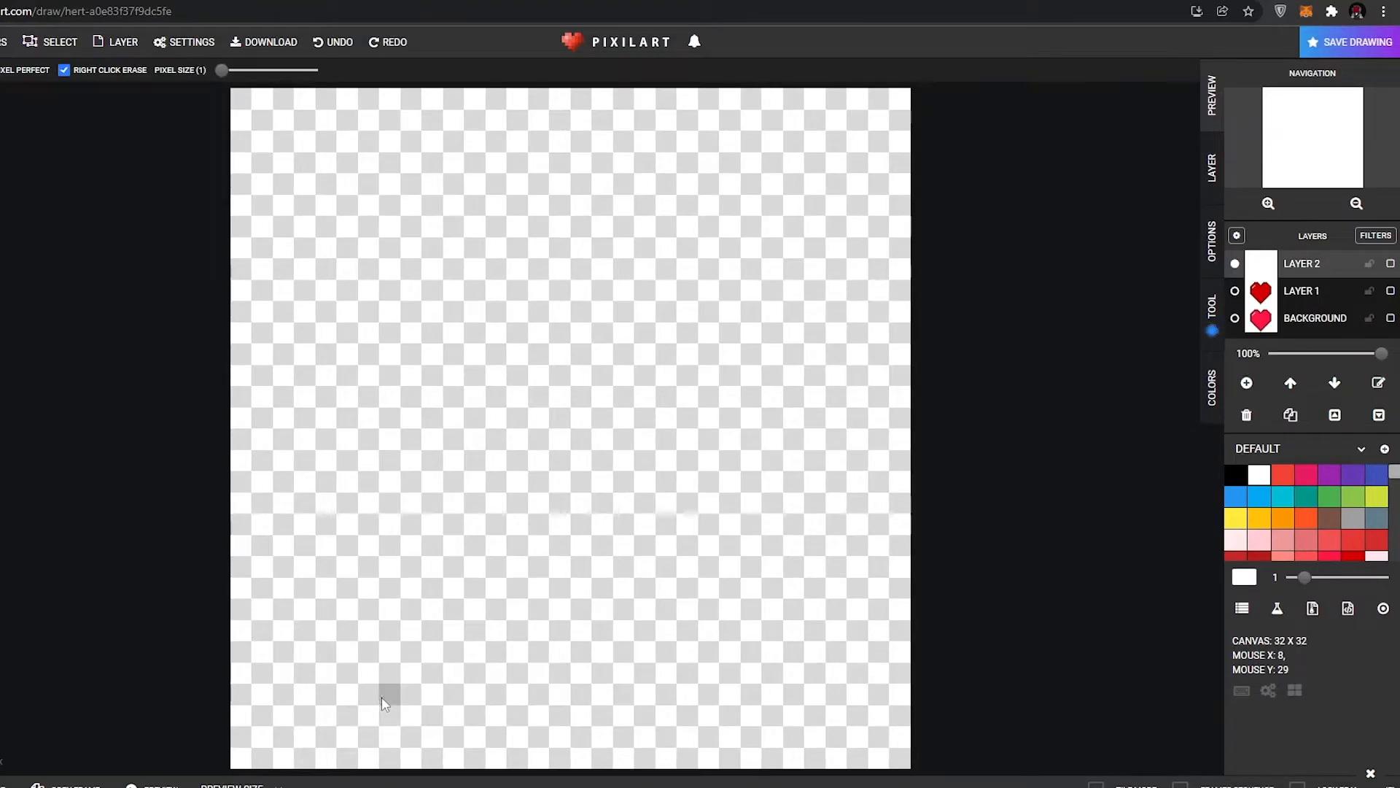
# - Draw the chicken head's bottom edge in black, 17 pixels wide, with two diagonal corner pixels rising at each end
pyautogui.click(1235, 477)
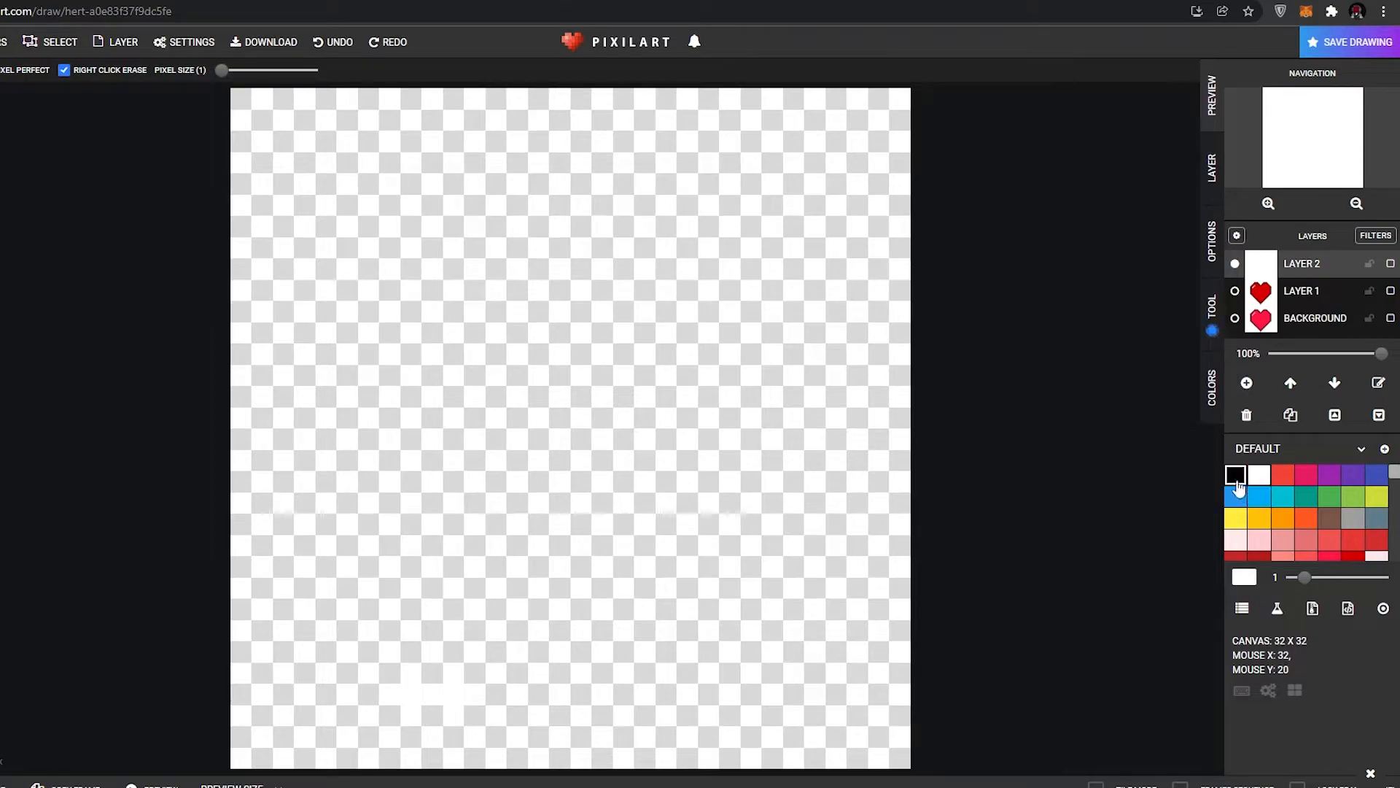
pyautogui.moveTo(394, 701); pyautogui.dragTo(709, 695)
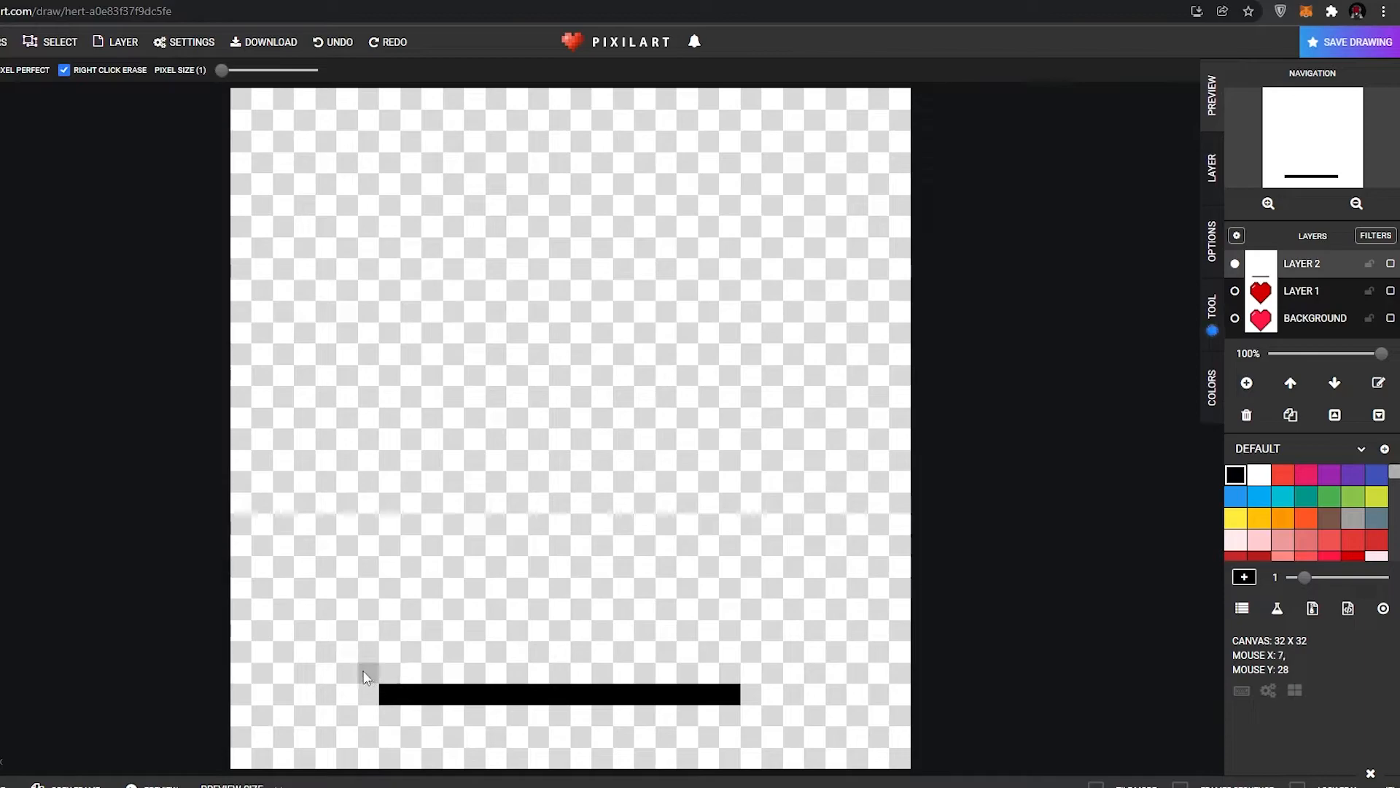
pyautogui.click(363, 668)
pyautogui.click(350, 661)
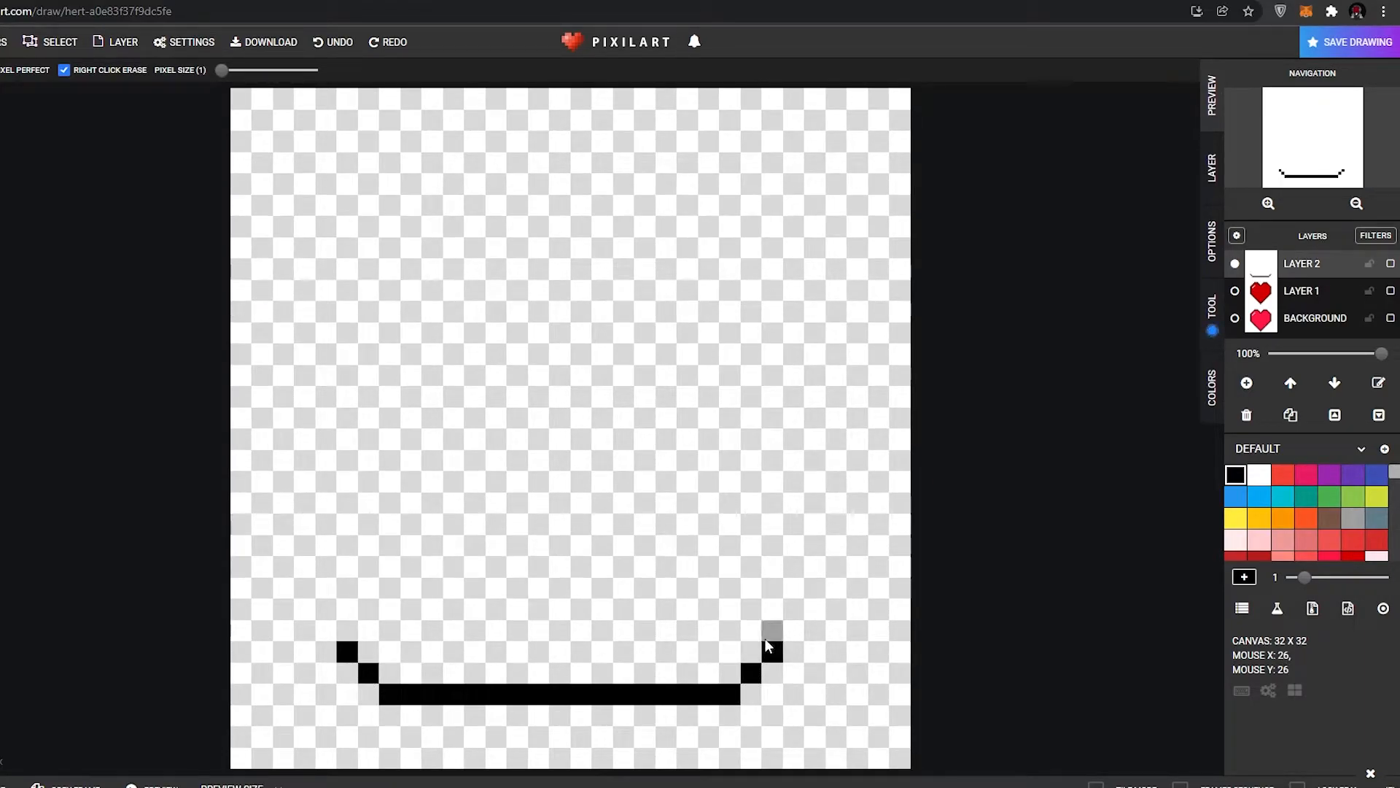
# - Draw the head's two vertical black sides up from the bottom corners to 9 pixels tall, undoing the stray stroke, and check the reference
pyautogui.moveTo(765, 638); pyautogui.dragTo(751, 583)
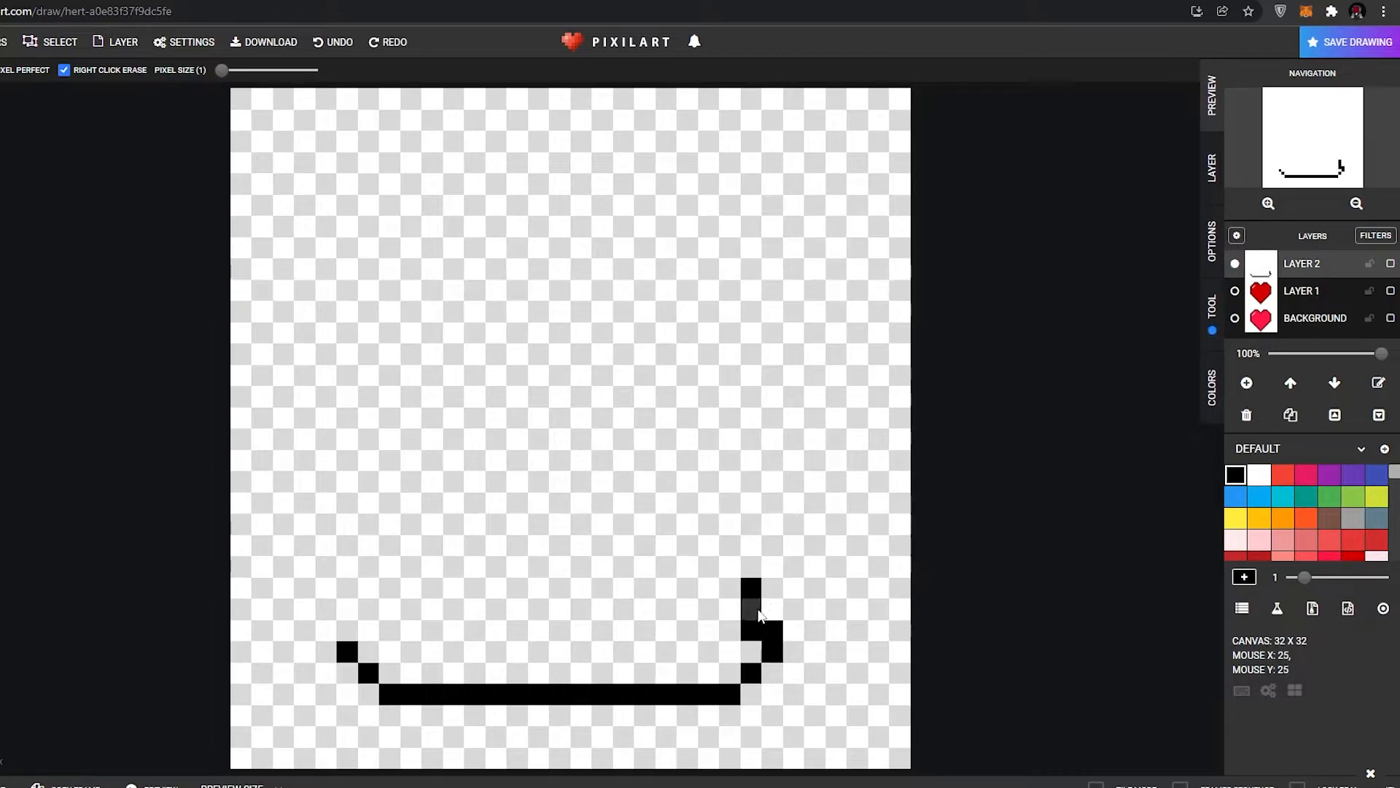
pyautogui.click(336, 59)
pyautogui.moveTo(766, 543); pyautogui.dragTo(770, 523)
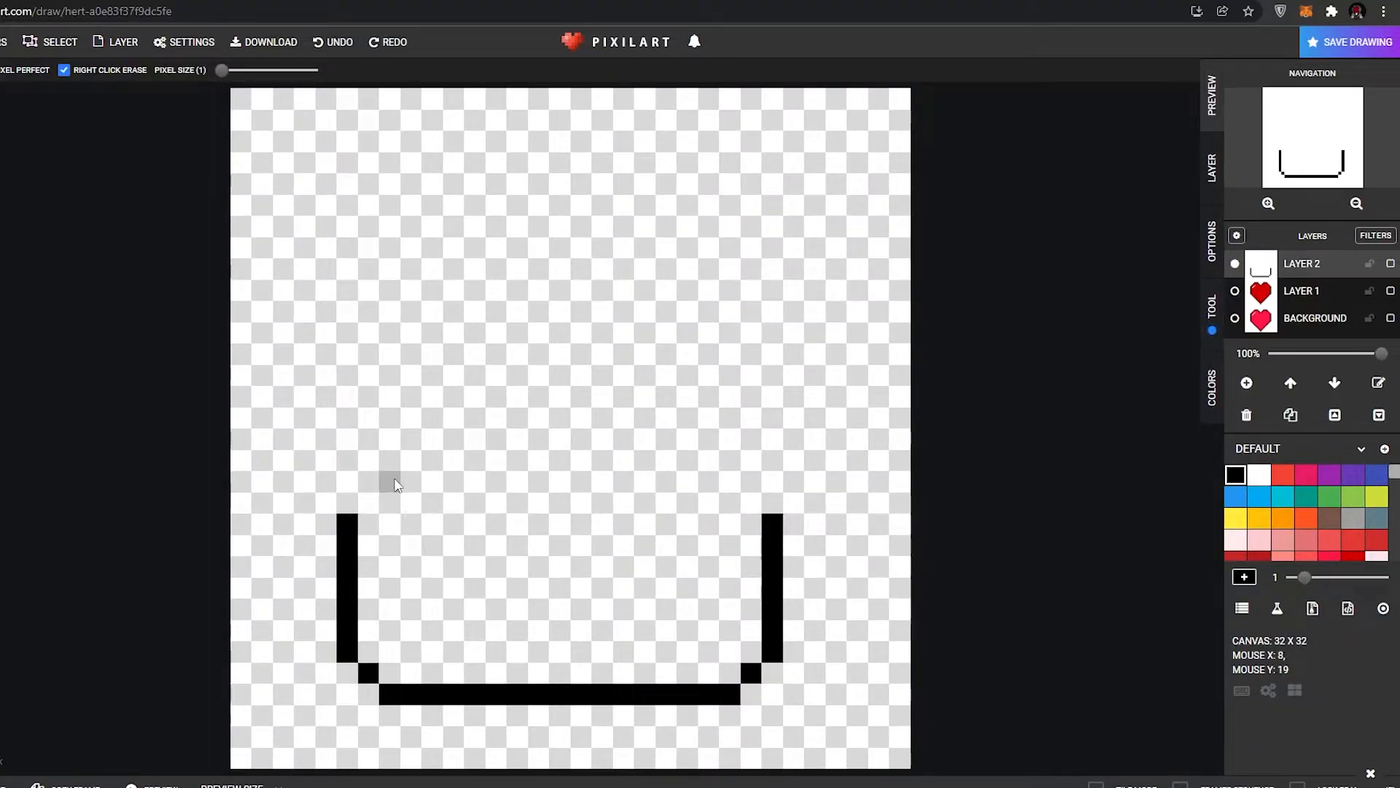
pyautogui.moveTo(348, 503); pyautogui.dragTo(347, 483)
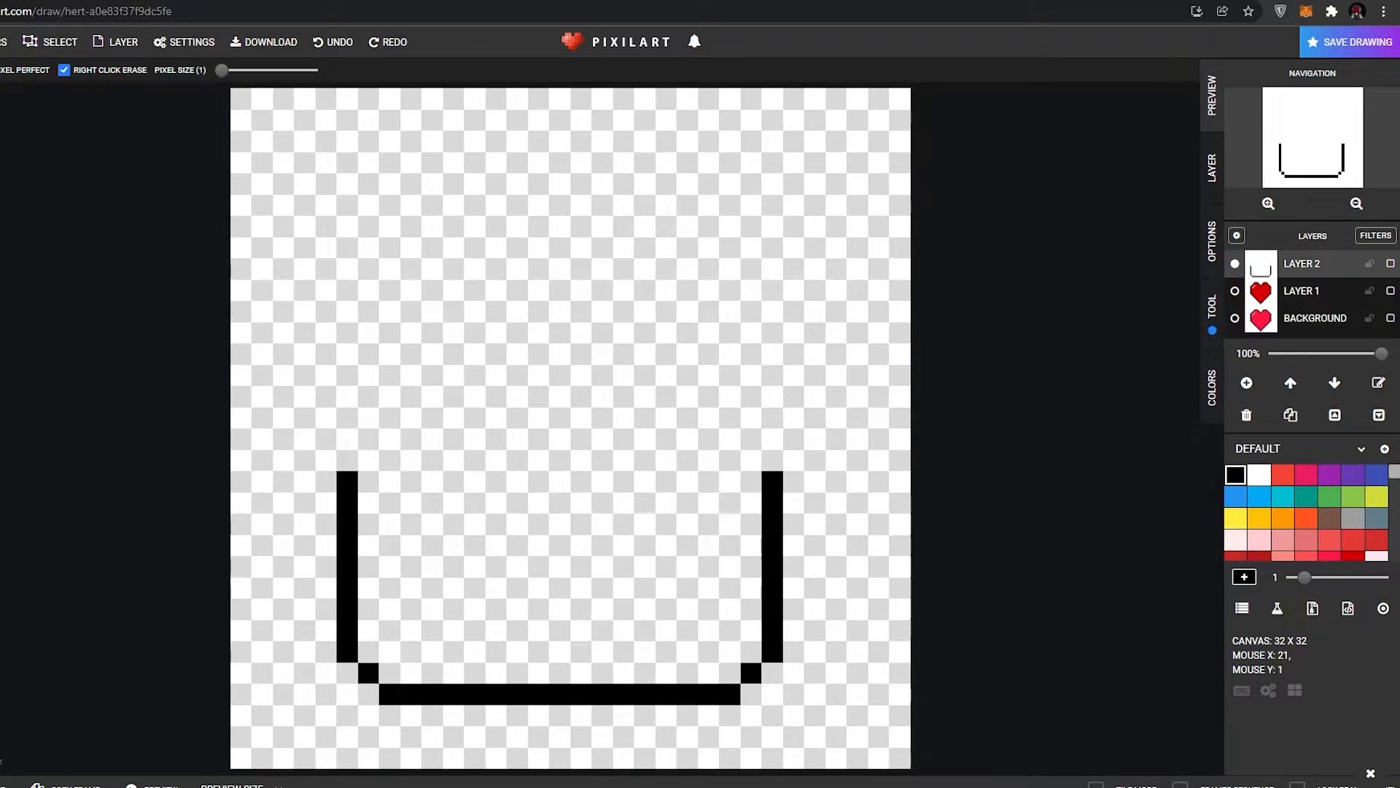
pyautogui.click(809, 0)
pyautogui.click(635, 0)
# - Extend both sides of the head with 3-pixel segments set one pixel inward, each topped by a diagonal corner pixel
pyautogui.moveTo(366, 456); pyautogui.dragTo(368, 423)
pyautogui.click(746, 420)
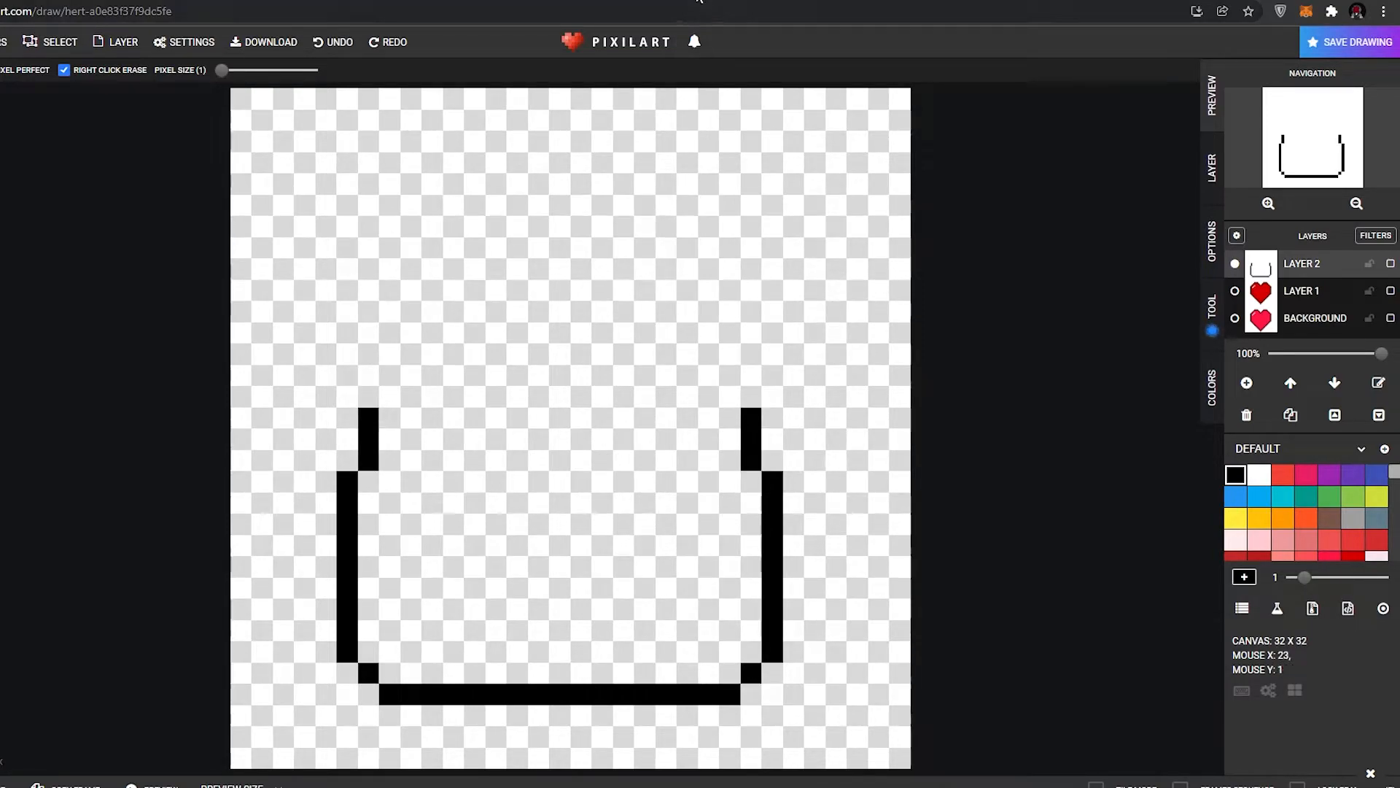
pyautogui.click(758, 1)
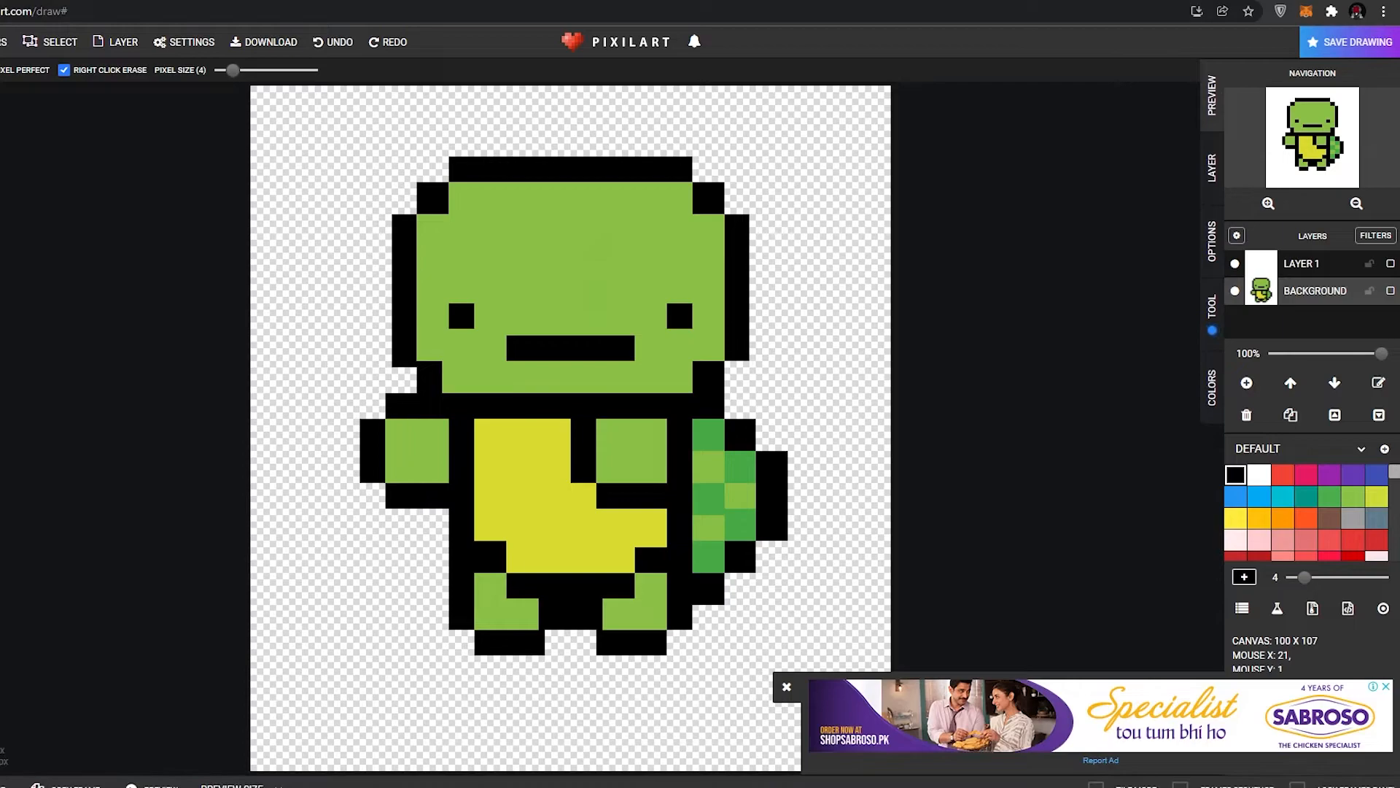
pyautogui.click(390, 396)
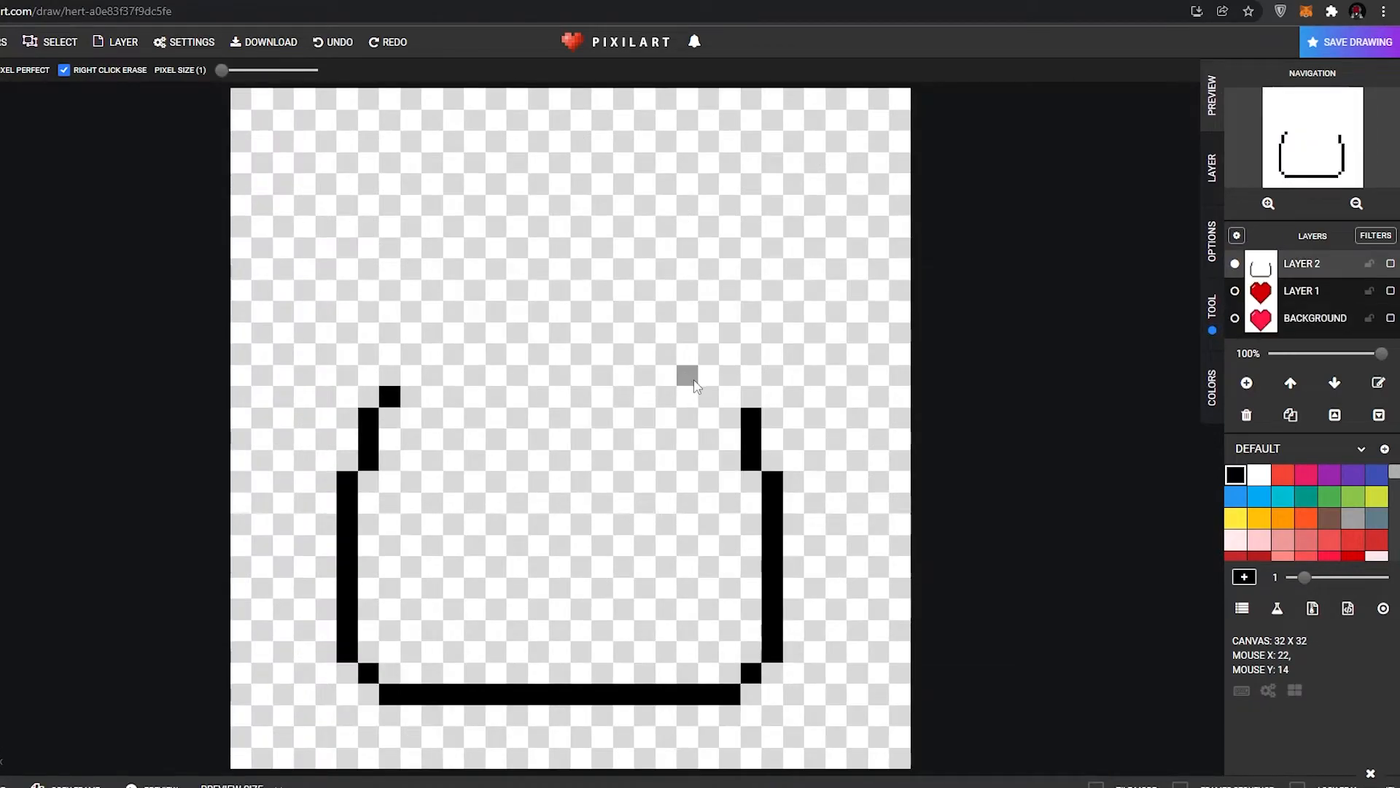
pyautogui.click(730, 399)
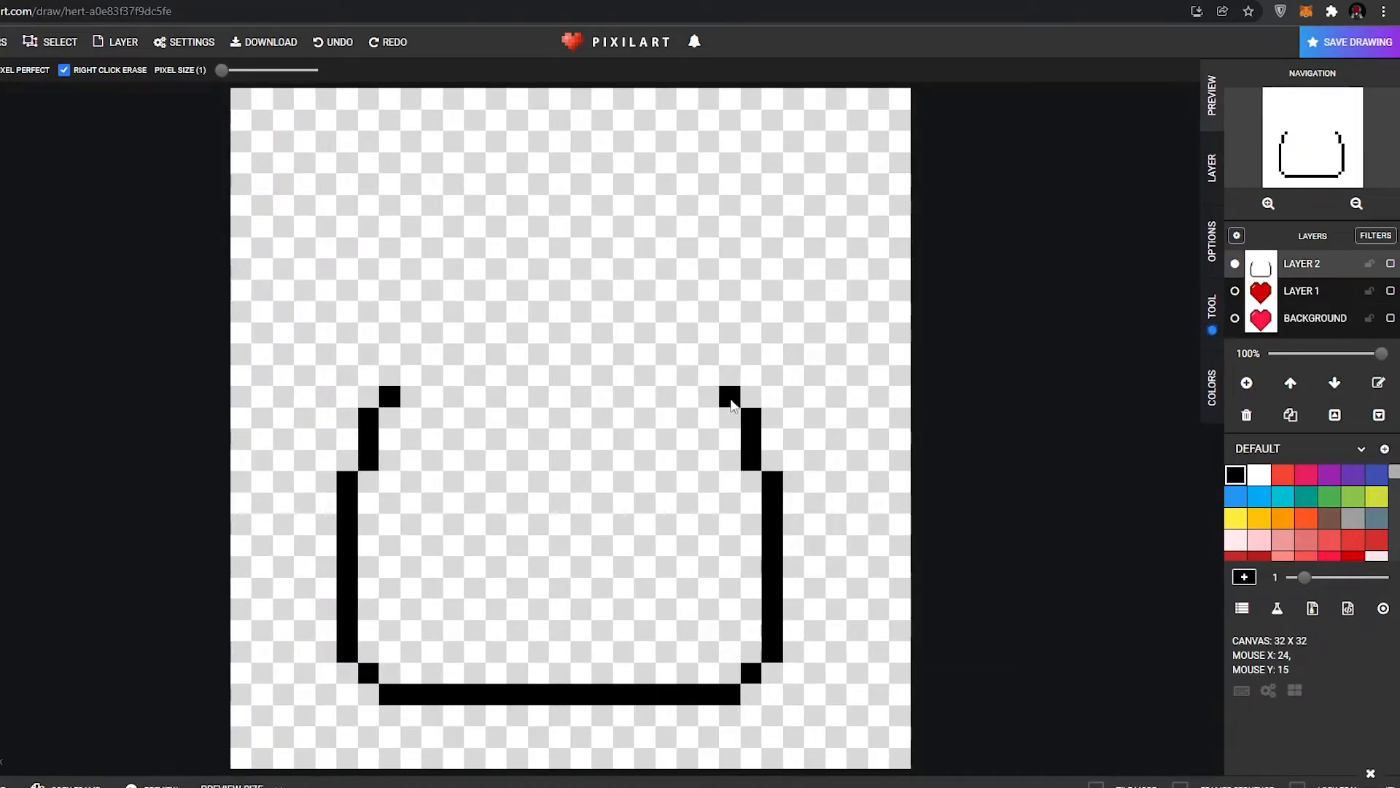
# - Check the chicken reference and close the head outline with a 15-pixel black top edge joining the upper corners
pyautogui.click(716, 1)
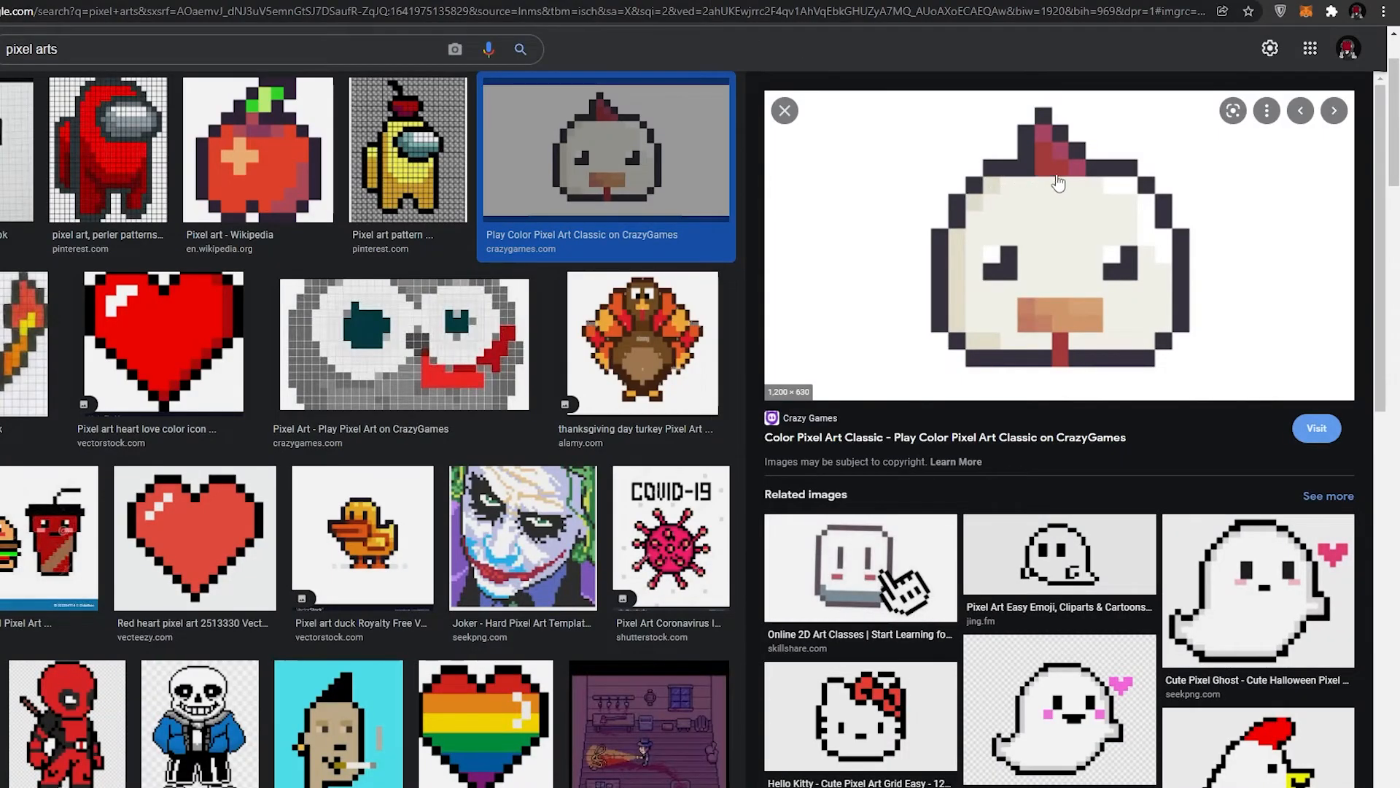
pyautogui.click(481, 1)
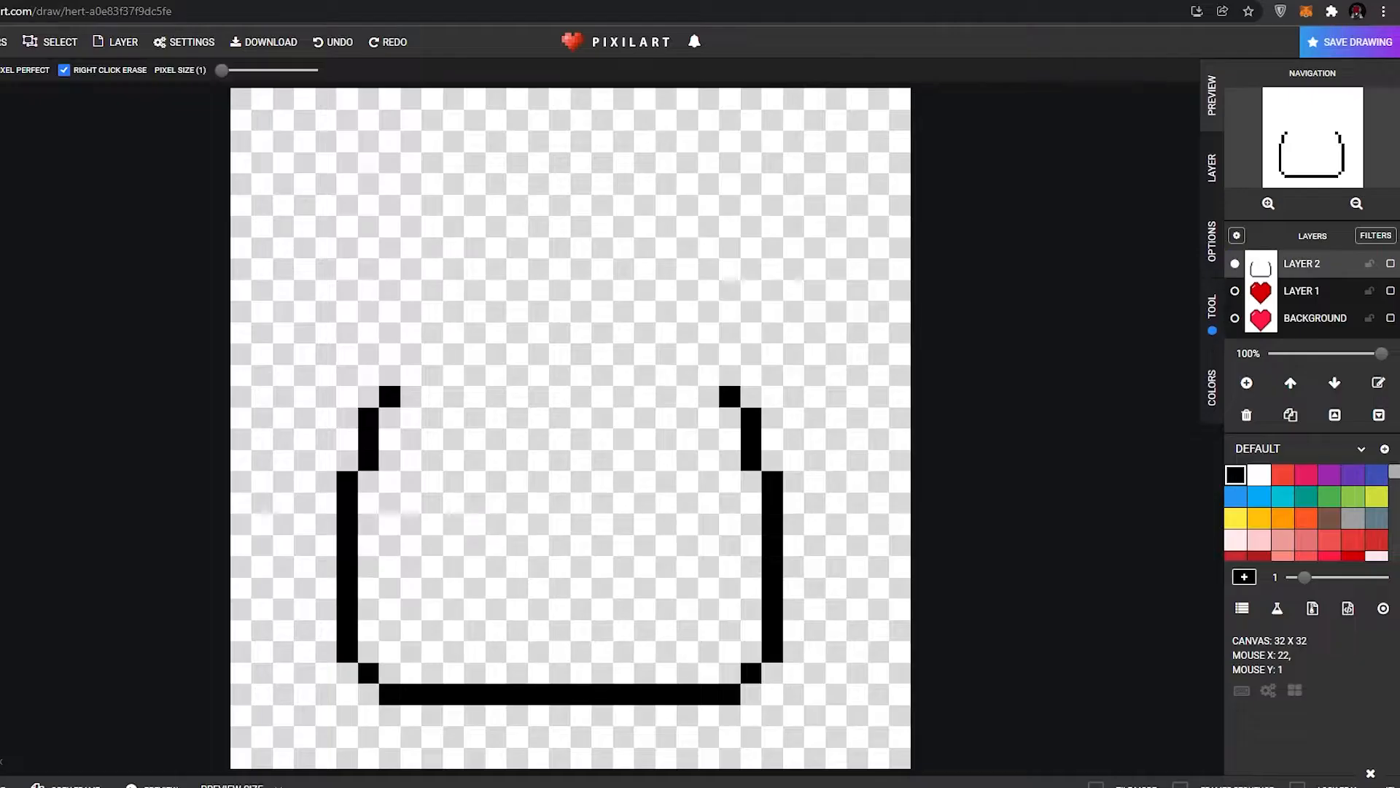
pyautogui.click(413, 378)
pyautogui.moveTo(413, 383); pyautogui.dragTo(702, 381)
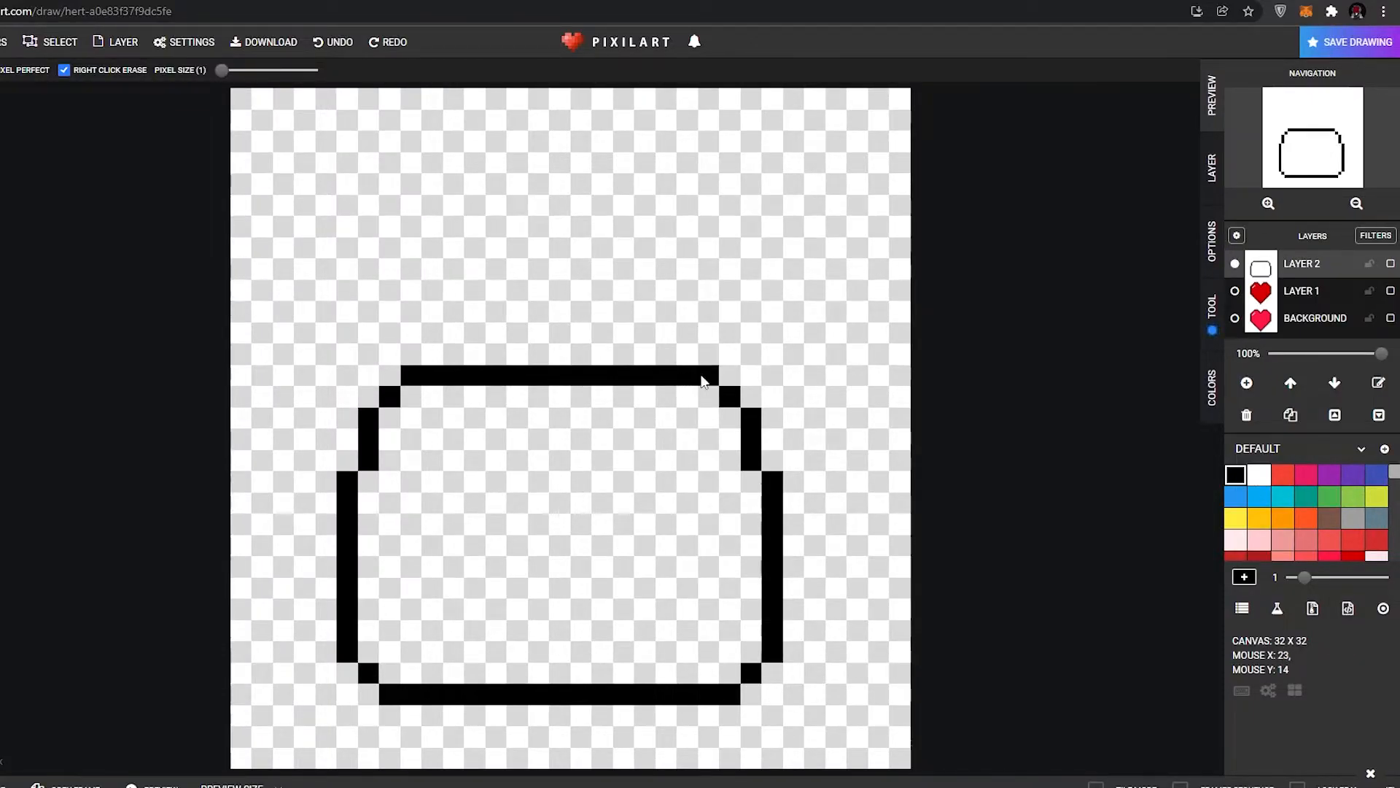
# - Draw the chicken's comb as a peaked black outline 5 pixels high on the head's top edge, following the reference picture
pyautogui.click(677, 2)
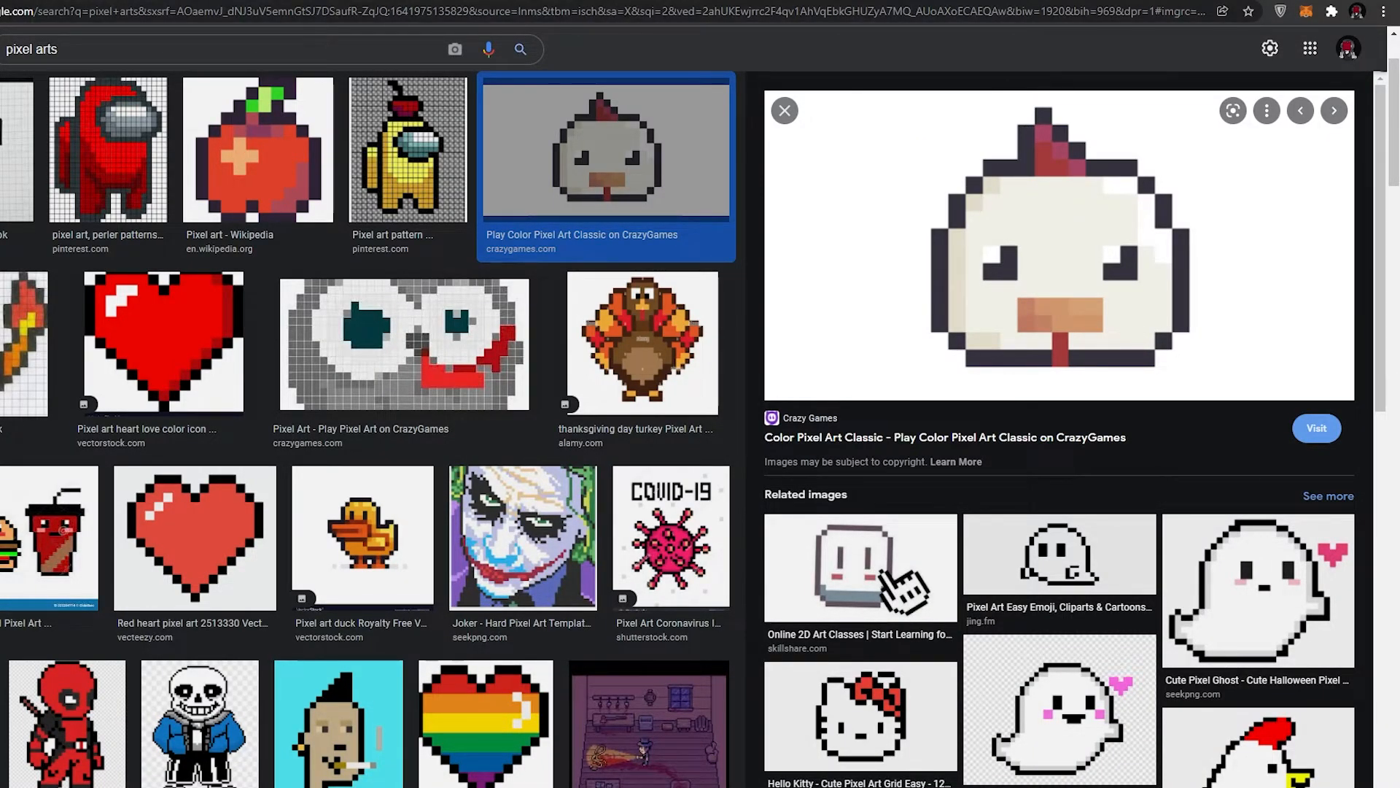
pyautogui.click(470, 2)
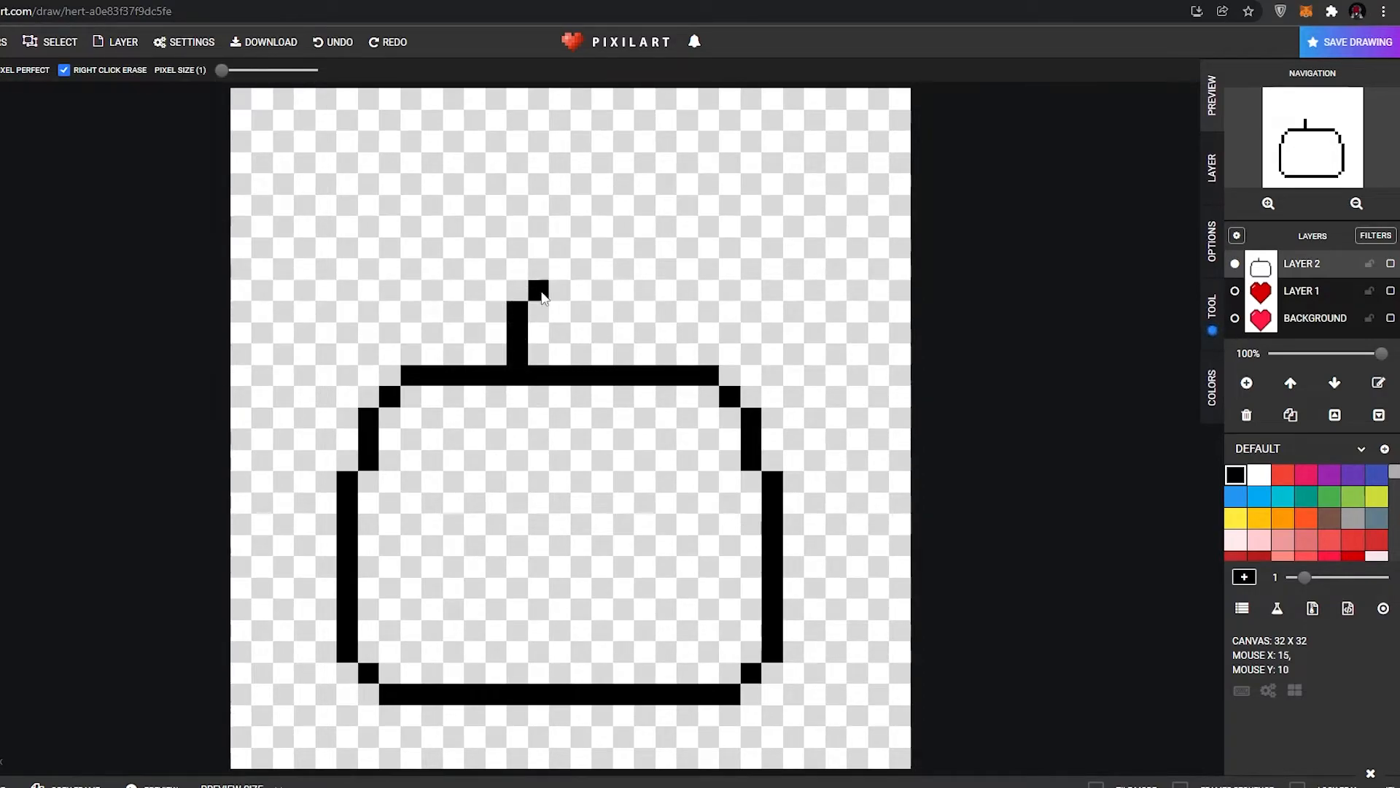
pyautogui.click(578, 293)
pyautogui.click(603, 315)
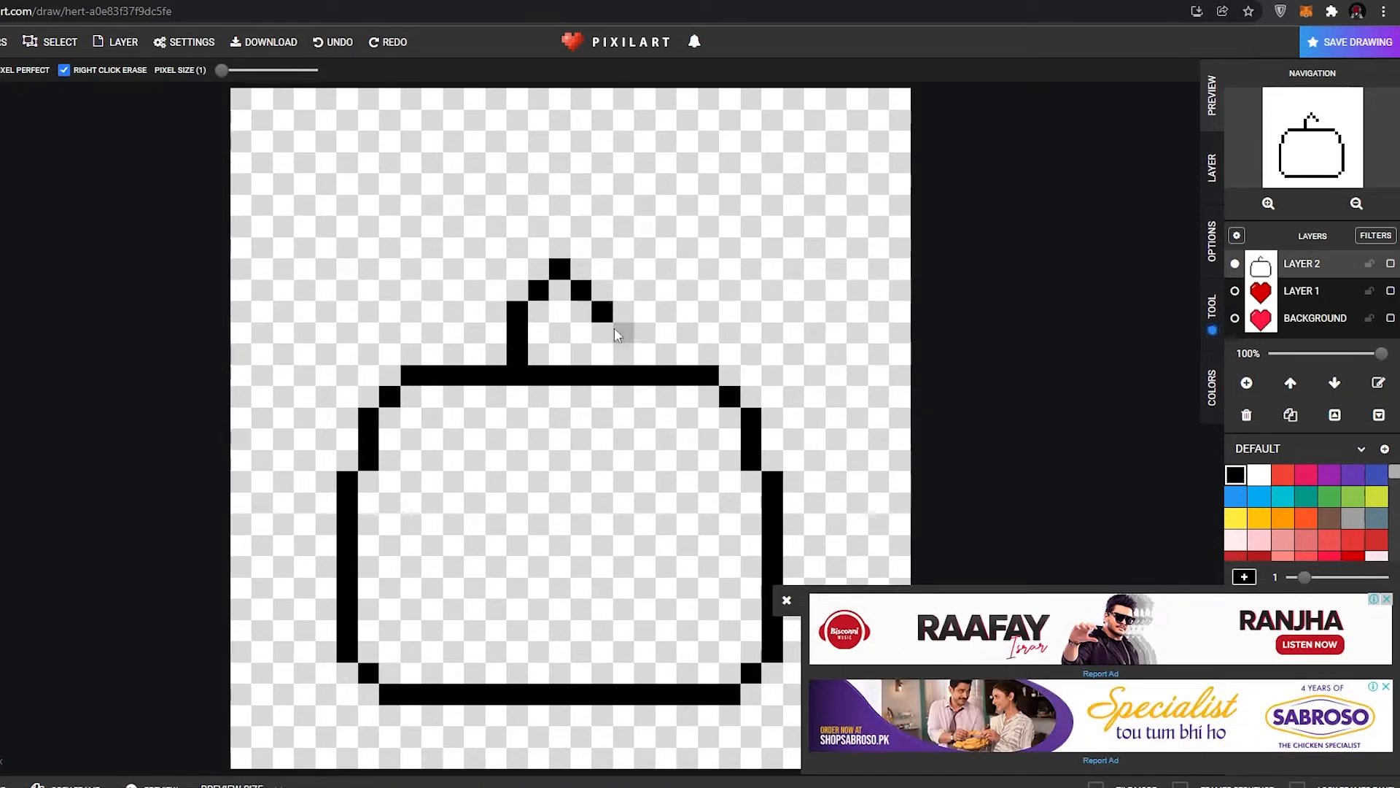
pyautogui.click(639, 356)
pyautogui.click(689, 1)
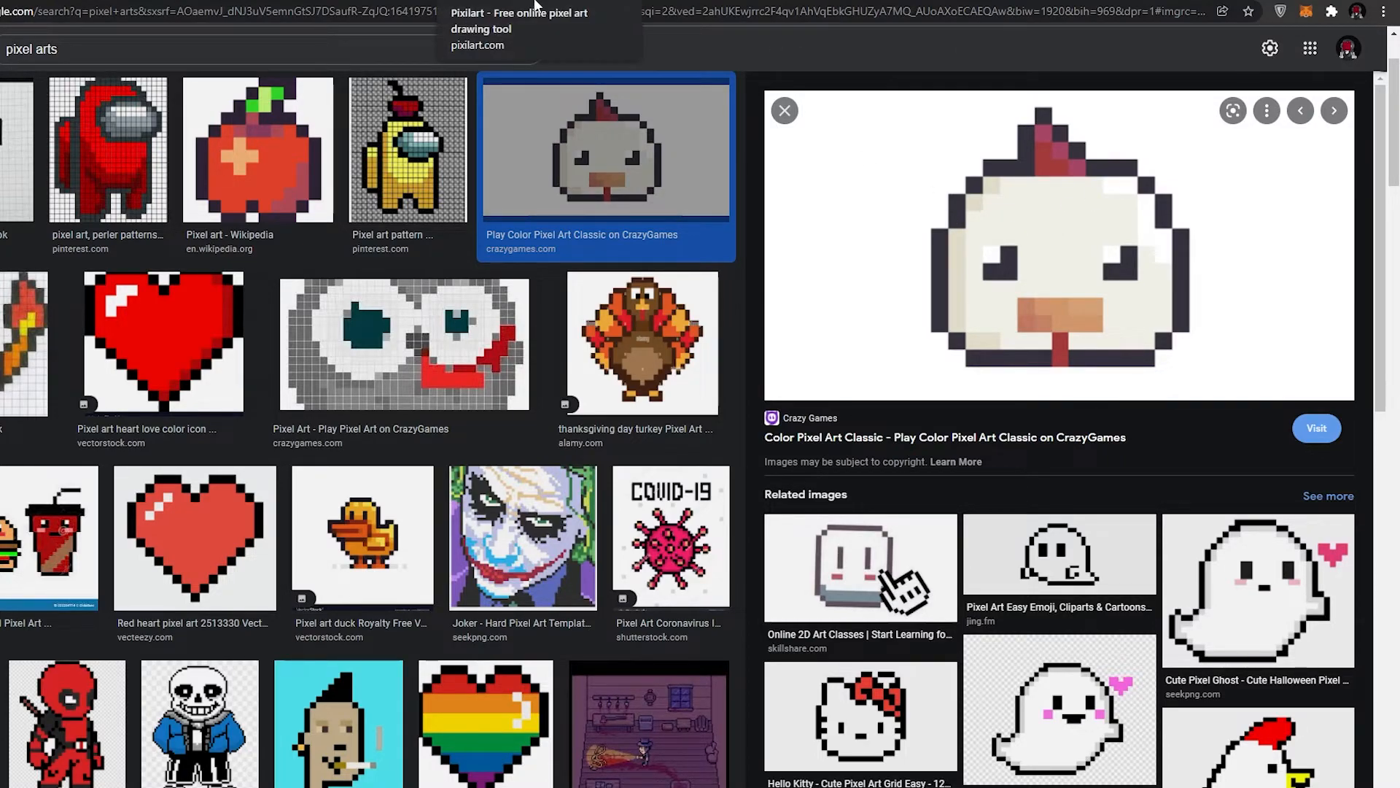
pyautogui.click(481, 2)
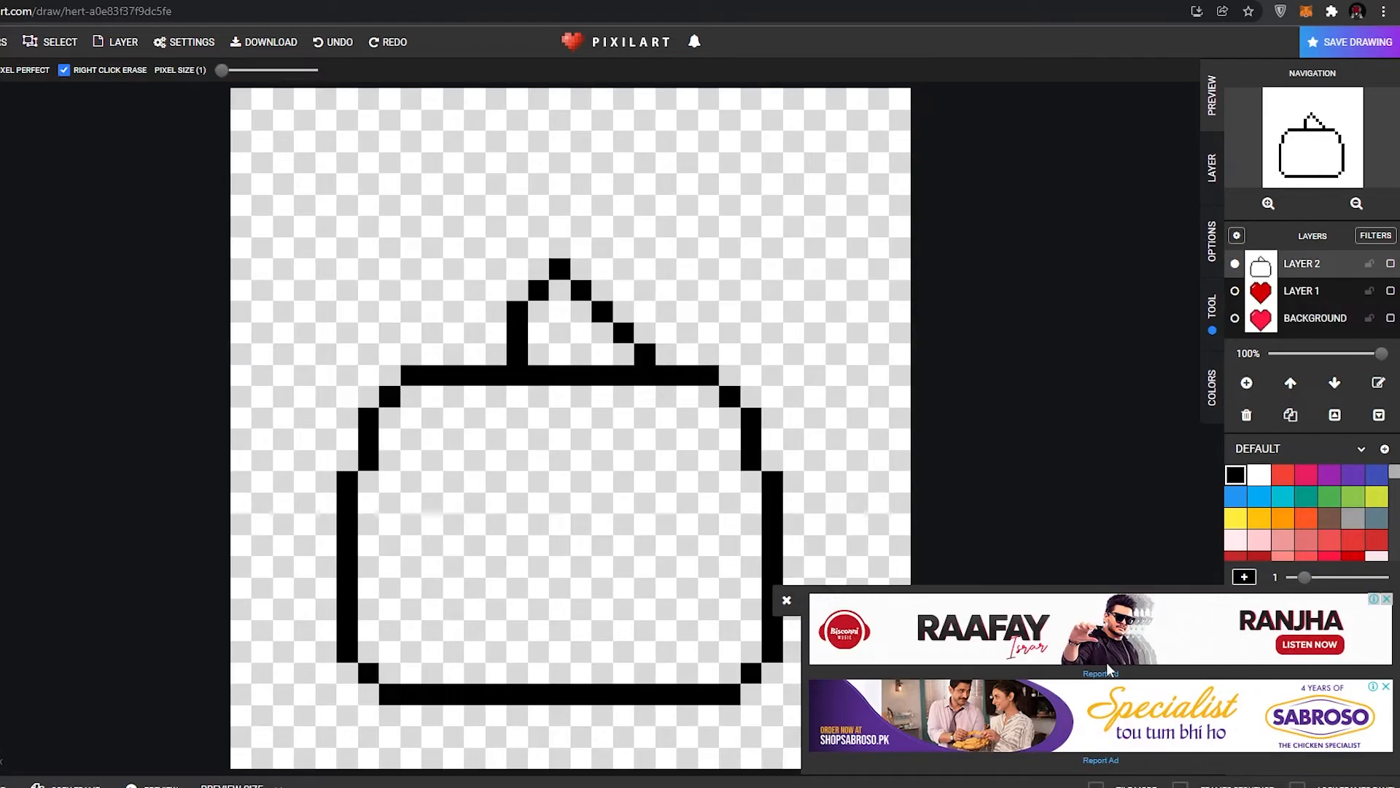
# - Close the ad, choose dark red and paint a 3-pixel vertical wattle at the middle of the head's bottom edge, checking the reference
pyautogui.click(786, 600)
pyautogui.click(1259, 554)
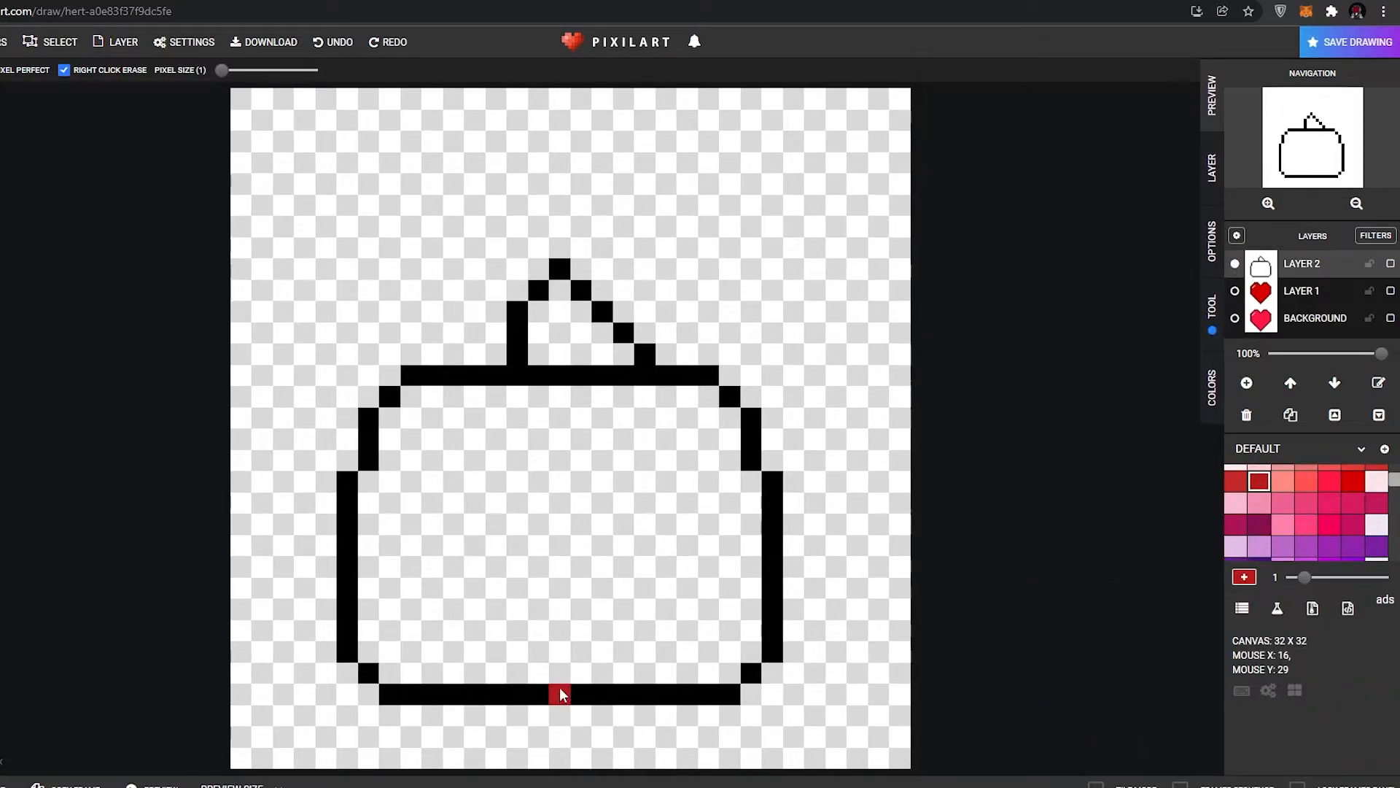
pyautogui.click(744, 2)
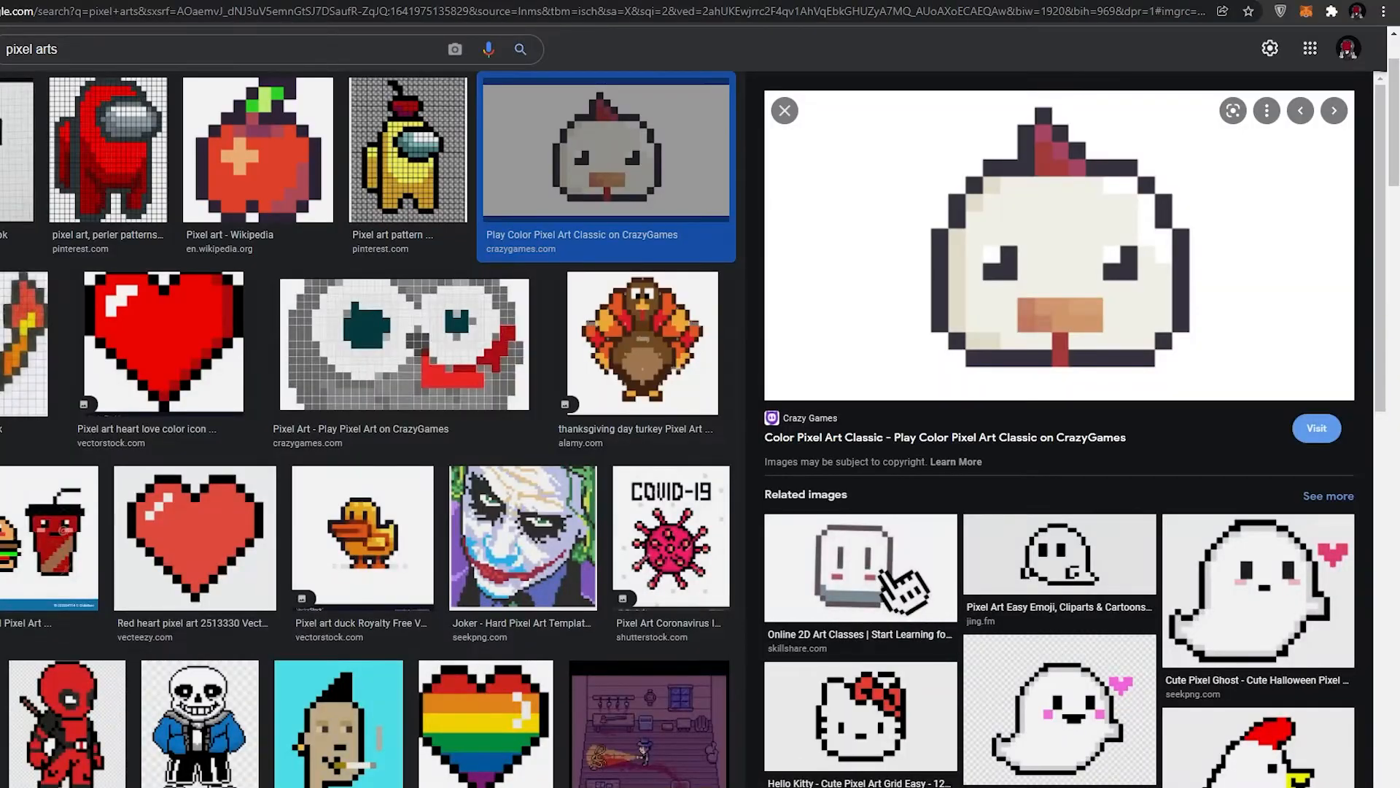
pyautogui.click(429, 1)
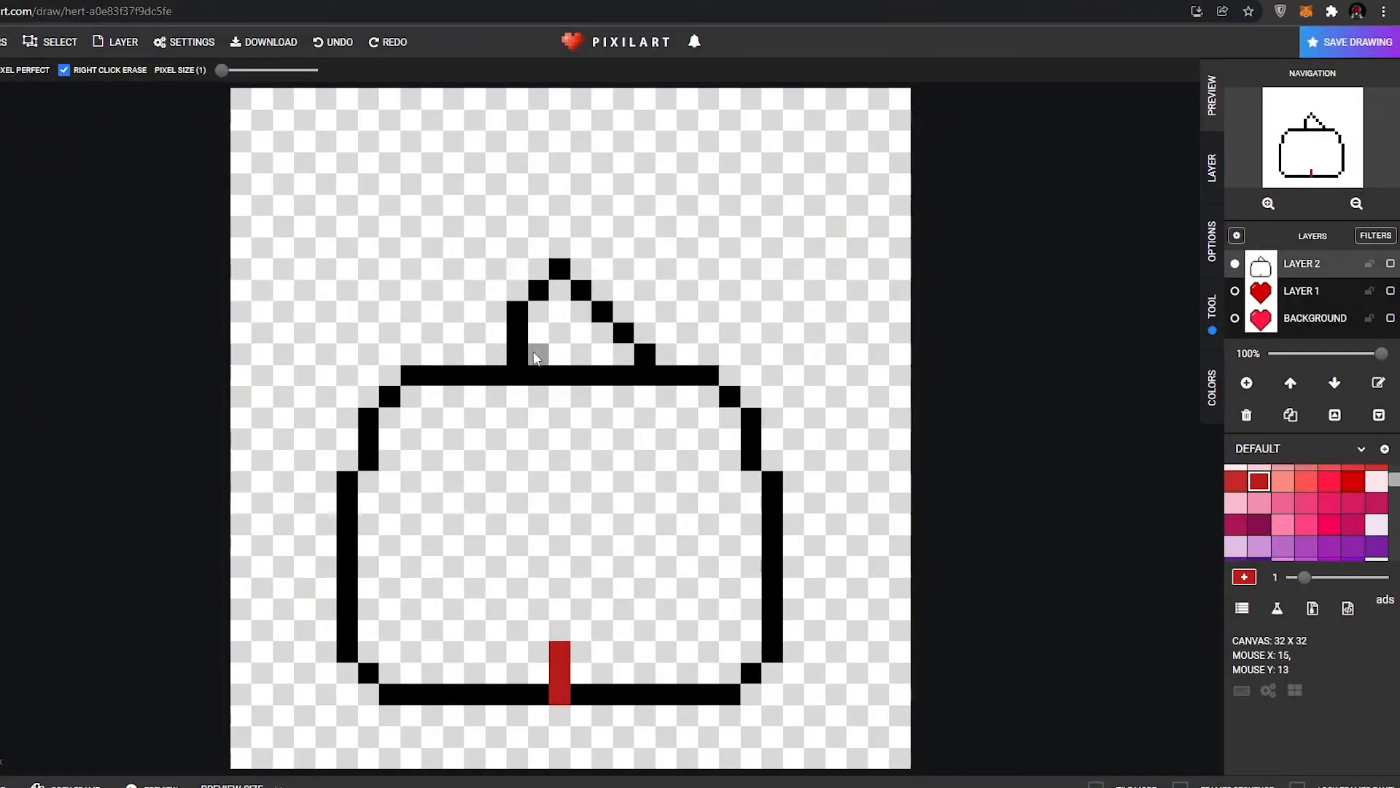
# - Fill the inside of the comb with dark red, including the head's black edge at the comb's base
pyautogui.hotkey('ctrl', 'z')
pyautogui.moveTo(582, 311); pyautogui.dragTo(607, 337)
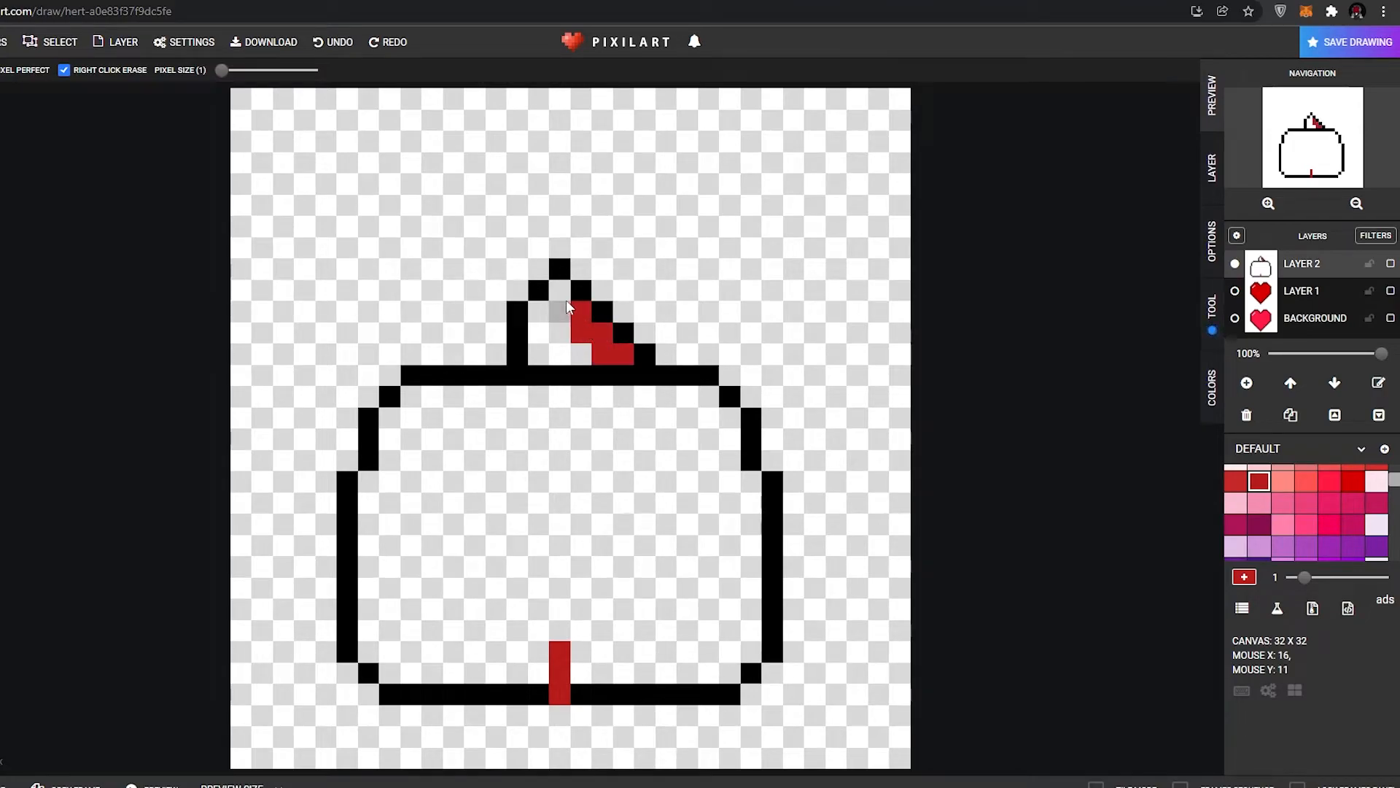
pyautogui.moveTo(539, 306)
pyautogui.mouseDown()
pyautogui.moveTo(546, 372)
pyautogui.moveTo(559, 305)
pyautogui.mouseUp()
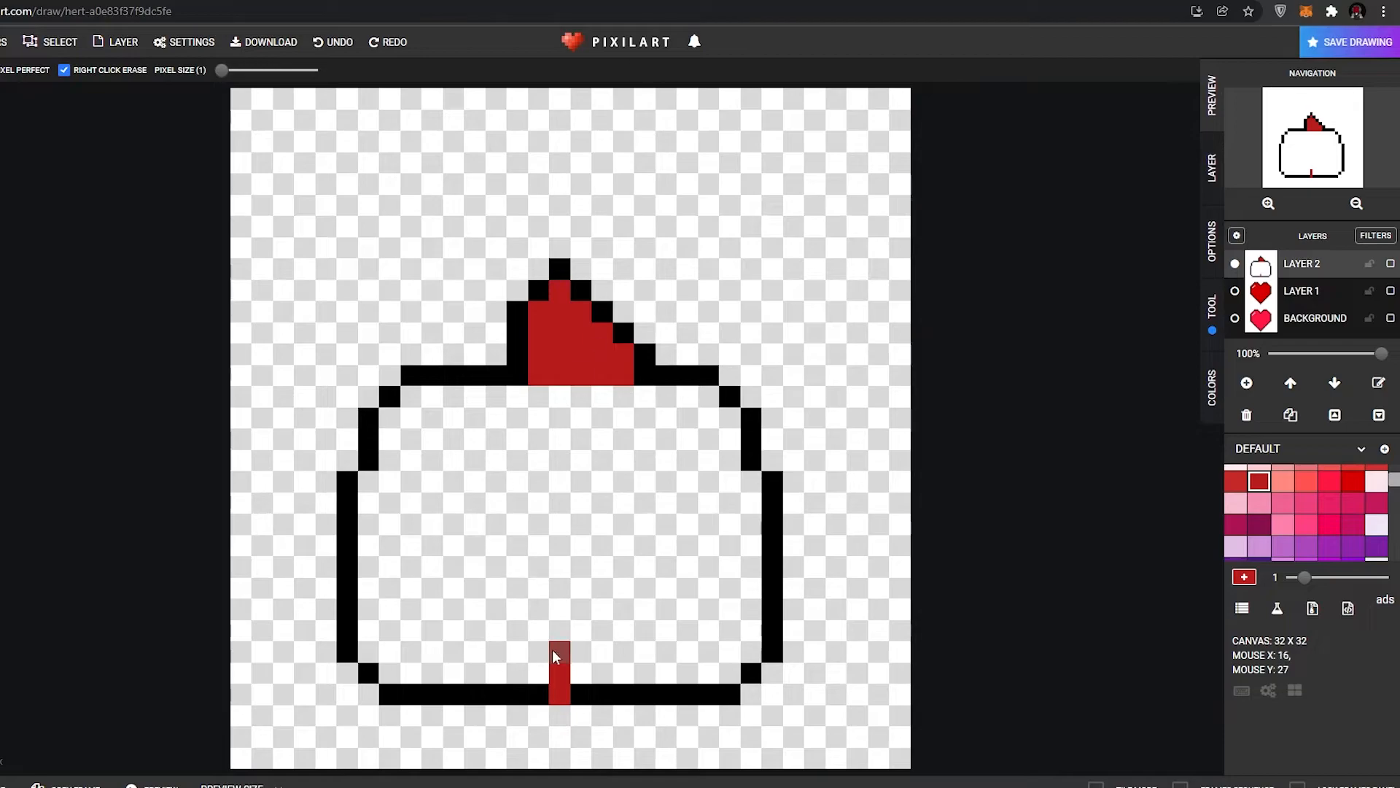
# - Check the chicken reference and paint an orange-yellow beak 7 pixels wide and 3 pixels high directly above the wattle
pyautogui.click(507, 2)
pyautogui.click(803, 2)
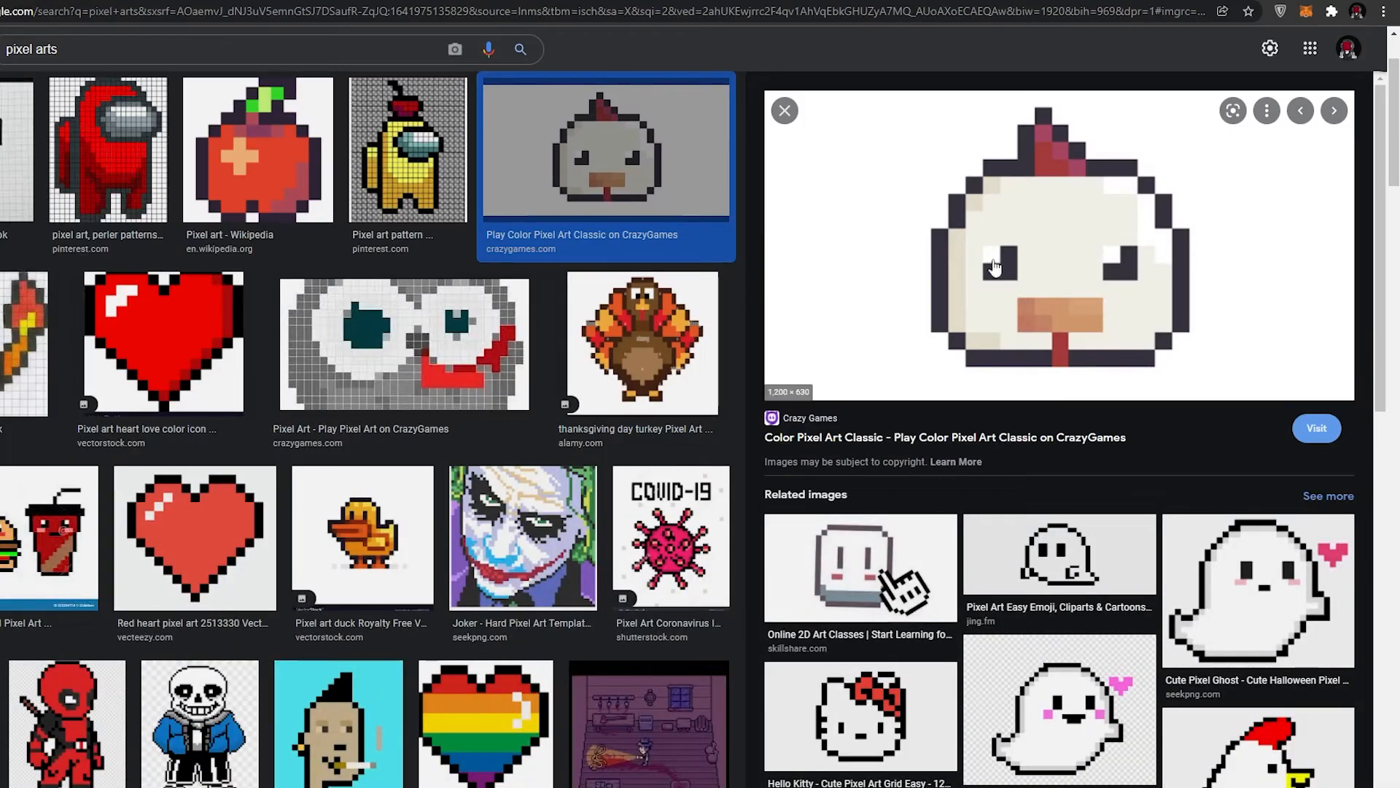
pyautogui.click(656, 1)
pyautogui.scroll(-1, 1306, 533)
pyautogui.scroll(-6, 1306, 525)
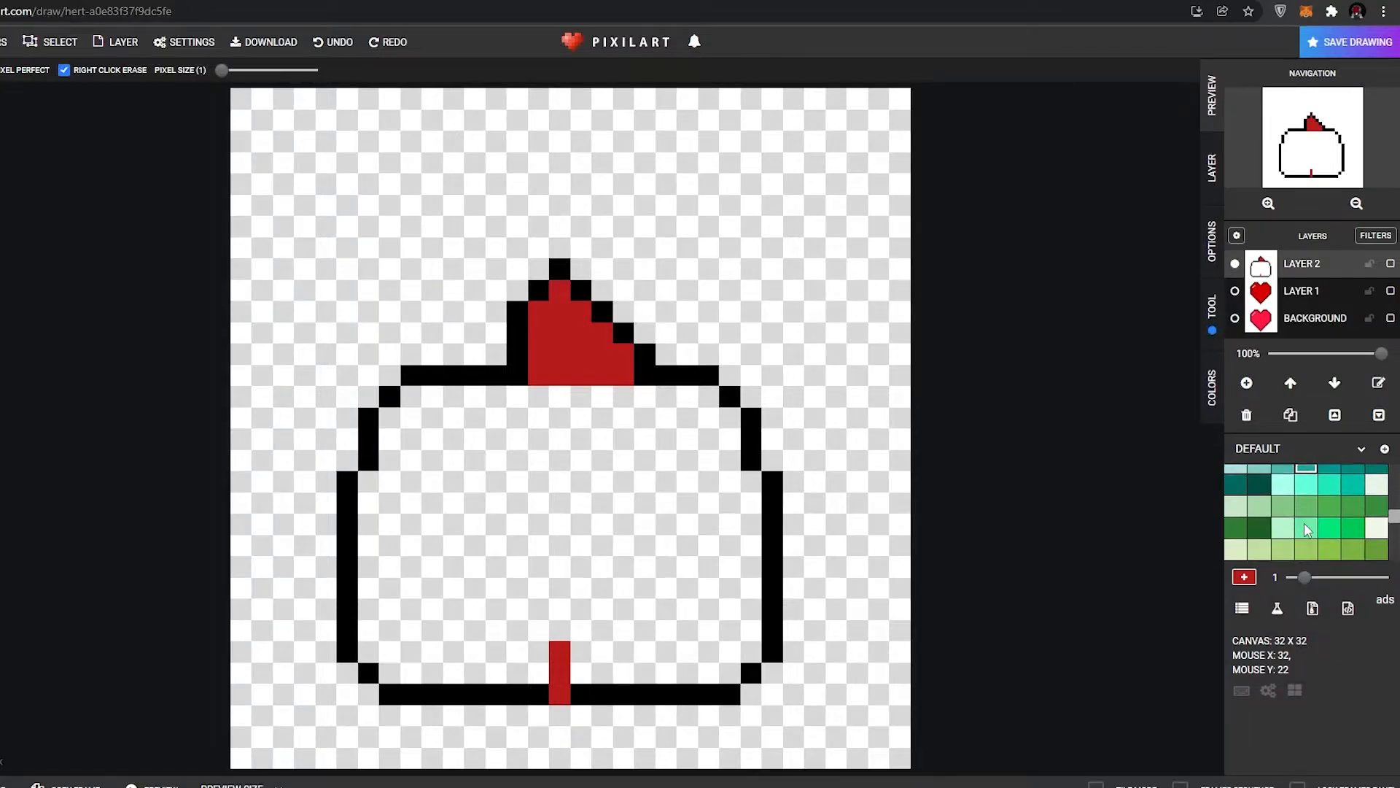
pyautogui.scroll(-1, 1311, 511)
pyautogui.click(1376, 498)
pyautogui.moveTo(509, 636)
pyautogui.mouseDown()
pyautogui.moveTo(633, 627)
pyautogui.moveTo(627, 603)
pyautogui.moveTo(487, 608)
pyautogui.moveTo(490, 596)
pyautogui.moveTo(618, 585)
pyautogui.mouseUp()
# - Check the reference and draw the left eye in black as a mirrored L shape, 3 pixels wide and 3 pixels high
pyautogui.click(576, 1)
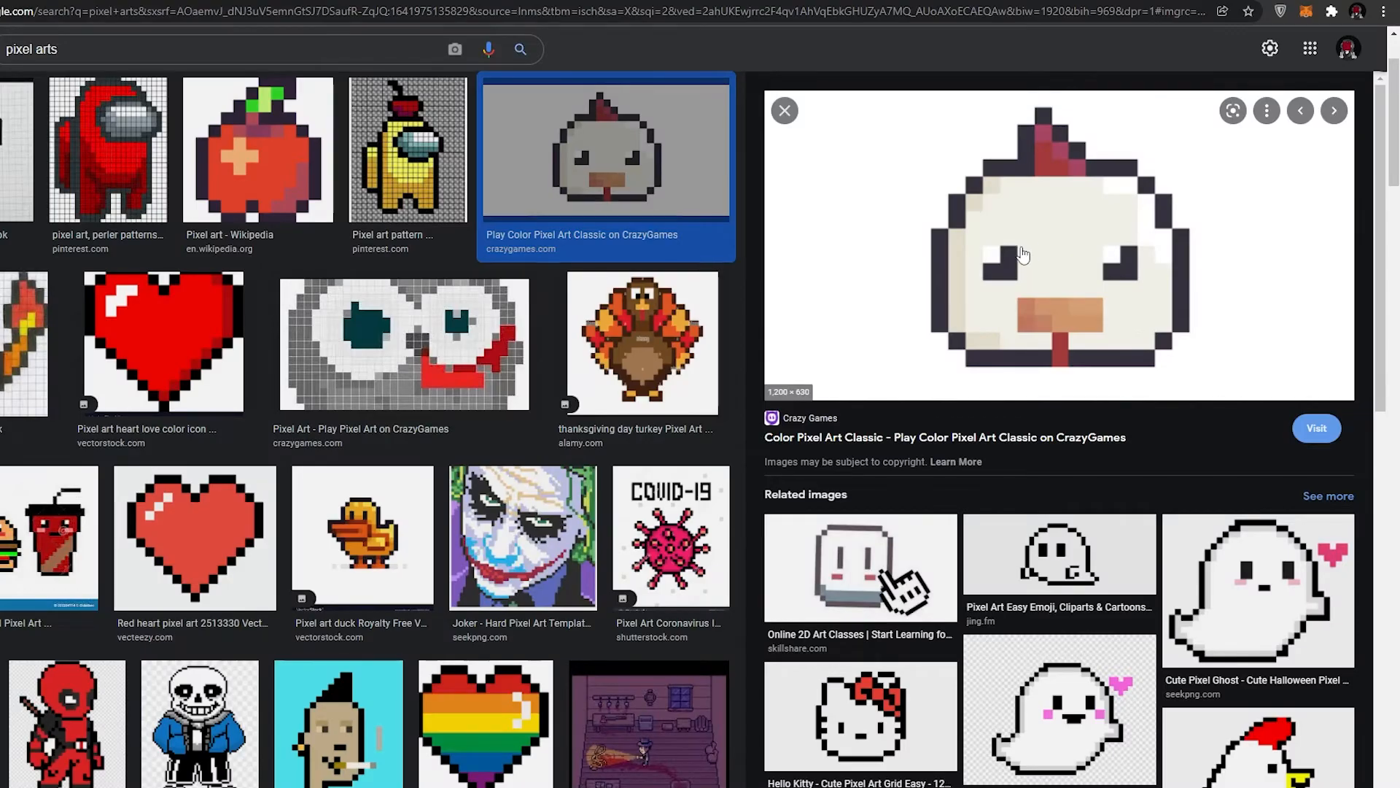
pyautogui.click(423, 1)
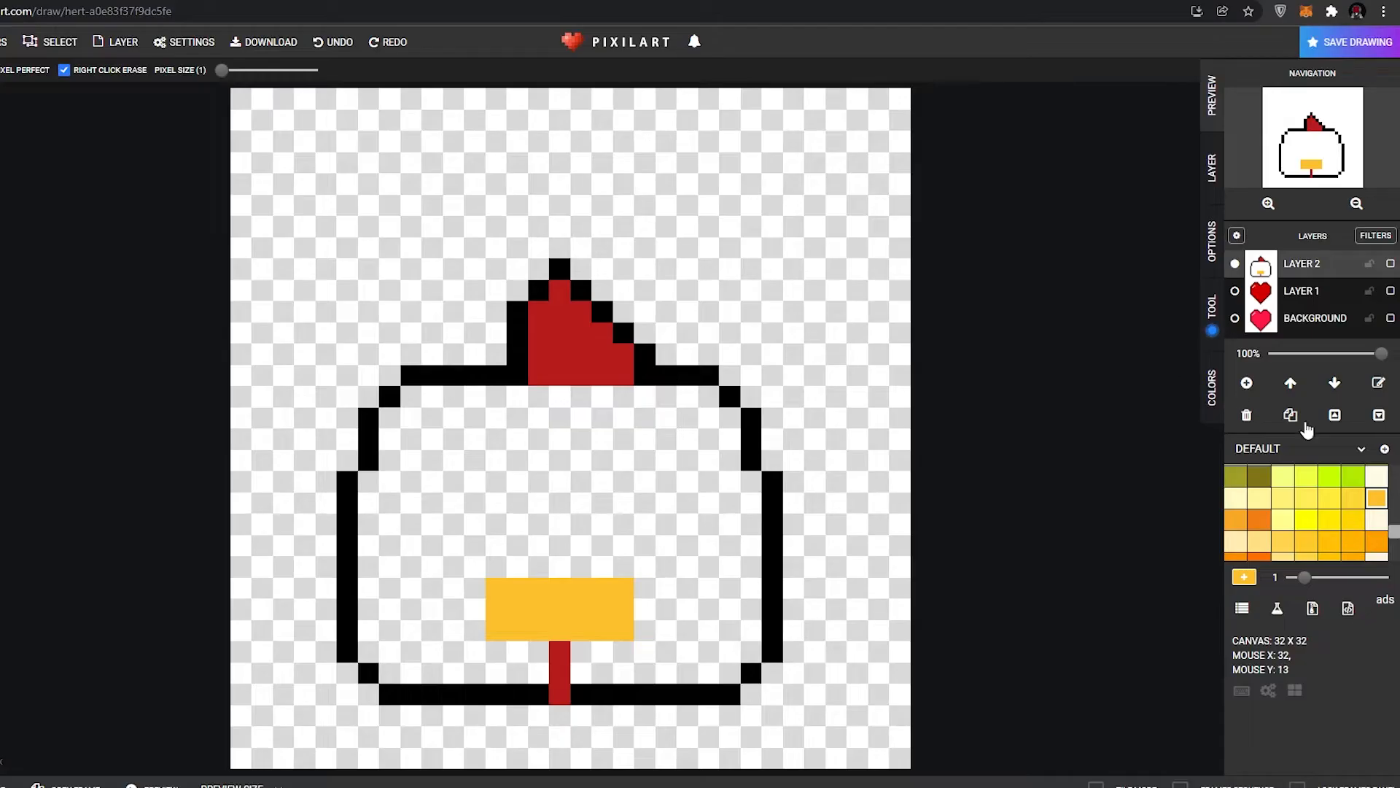
pyautogui.scroll(4, 1302, 531)
pyautogui.scroll(4, 1235, 534)
pyautogui.click(1236, 476)
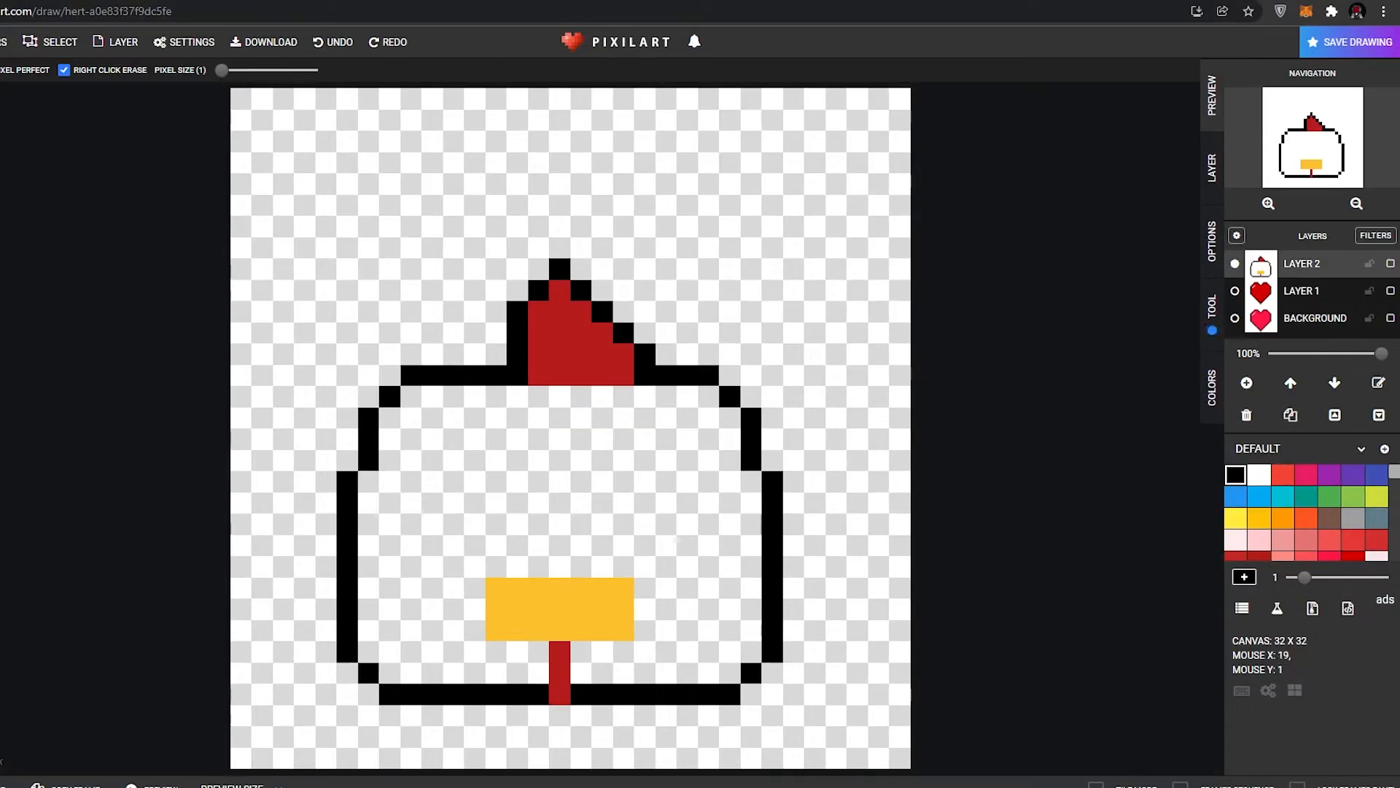
pyautogui.click(680, 1)
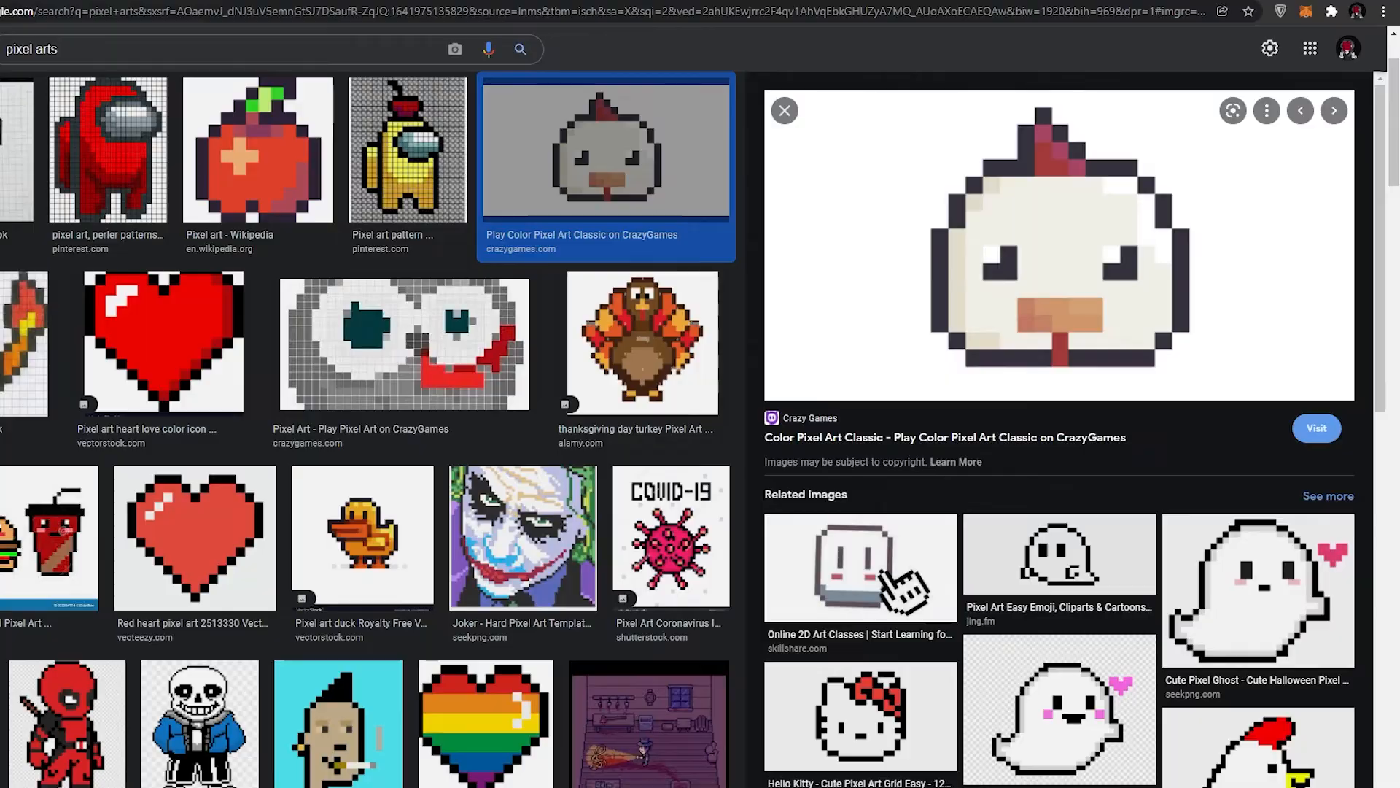
pyautogui.click(423, 1)
pyautogui.moveTo(480, 517)
pyautogui.mouseDown()
pyautogui.moveTo(483, 543)
pyautogui.moveTo(440, 539)
pyautogui.mouseUp()
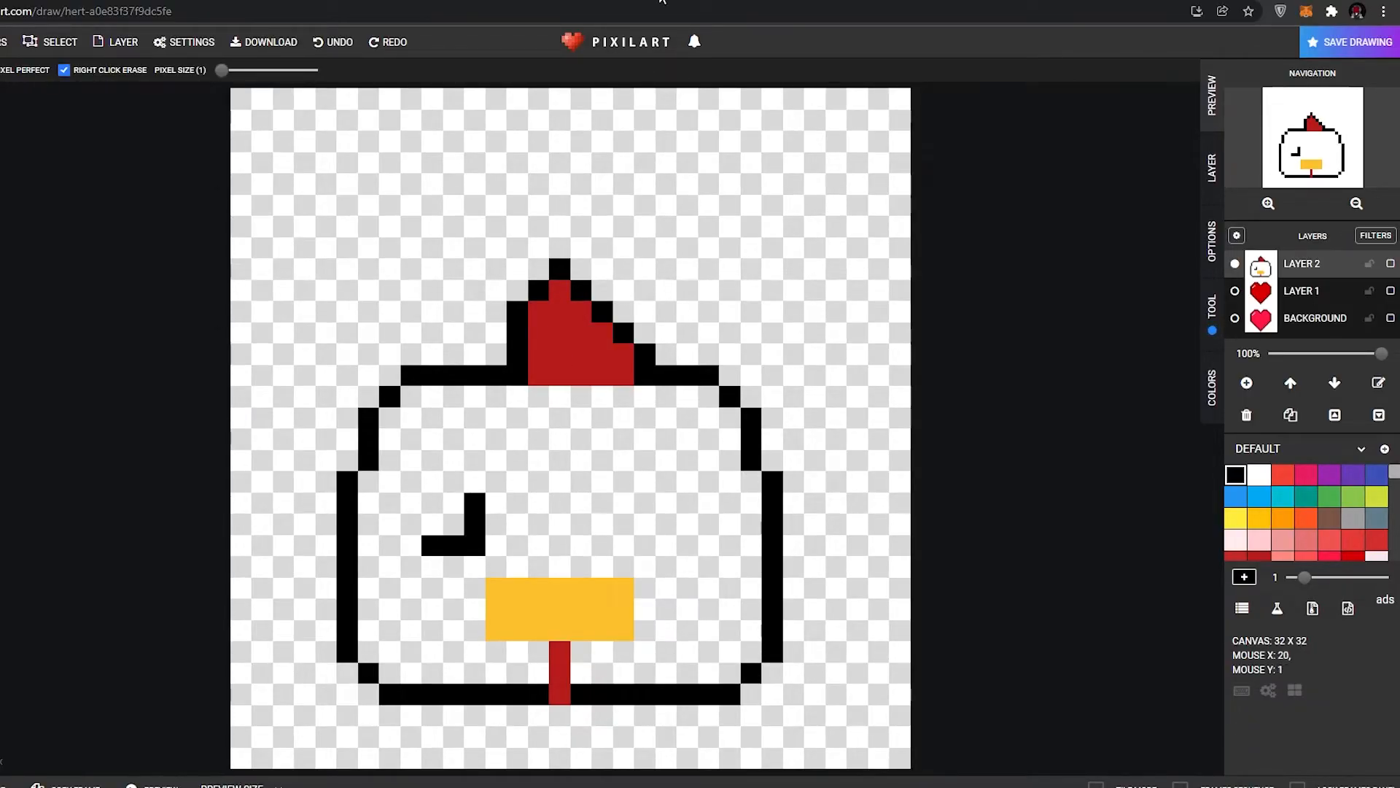
# - Draw a matching black 3-pixel mirrored L for the right eye and fill each eye's 2 x 2 corner with white
pyautogui.click(662, 2)
pyautogui.click(423, 1)
pyautogui.moveTo(687, 502); pyautogui.dragTo(687, 545)
pyautogui.moveTo(687, 546); pyautogui.dragTo(644, 546)
pyautogui.click(620, 2)
pyautogui.click(423, 1)
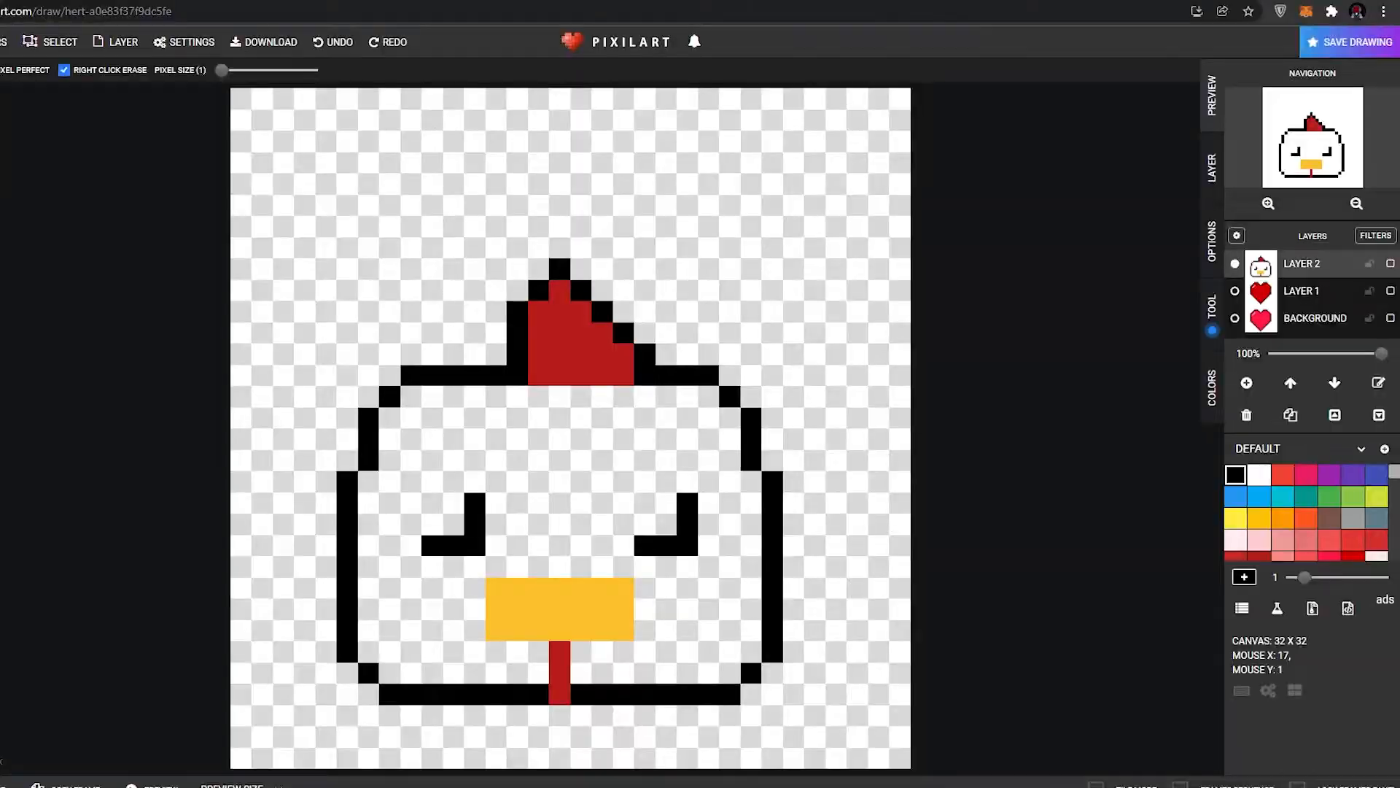
pyautogui.click(1259, 475)
# - Try outlining the upper and left sides of the right eye in very light grey
pyautogui.scroll(-10, 1297, 496)
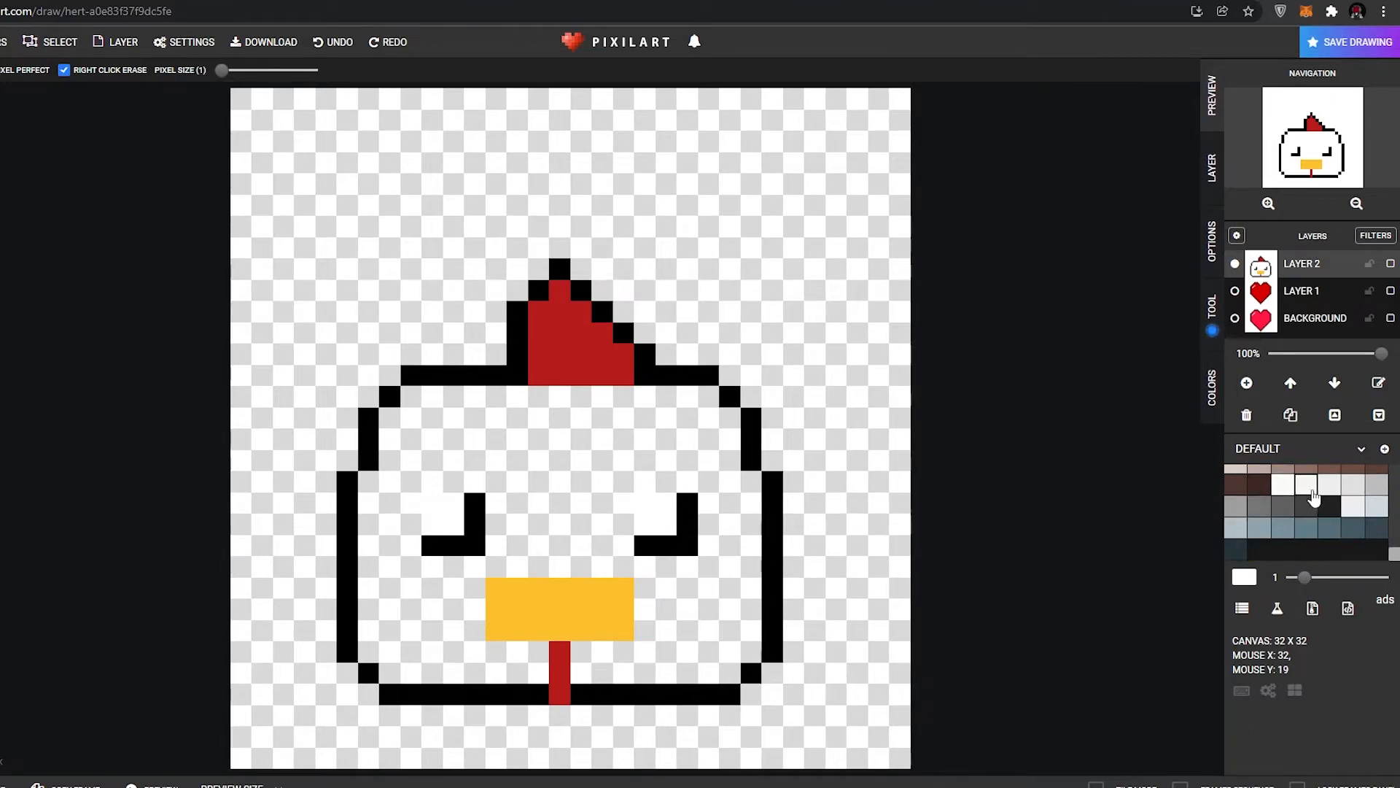
pyautogui.click(1330, 484)
pyautogui.moveTo(697, 487)
pyautogui.mouseDown()
pyautogui.moveTo(616, 486)
pyautogui.moveTo(621, 544)
pyautogui.mouseUp()
# - Choose light blue-grey and fill the whole inside of the head around the eyes, beak and wattle, undoing stray strokes
pyautogui.click(1377, 506)
pyautogui.click(689, 487)
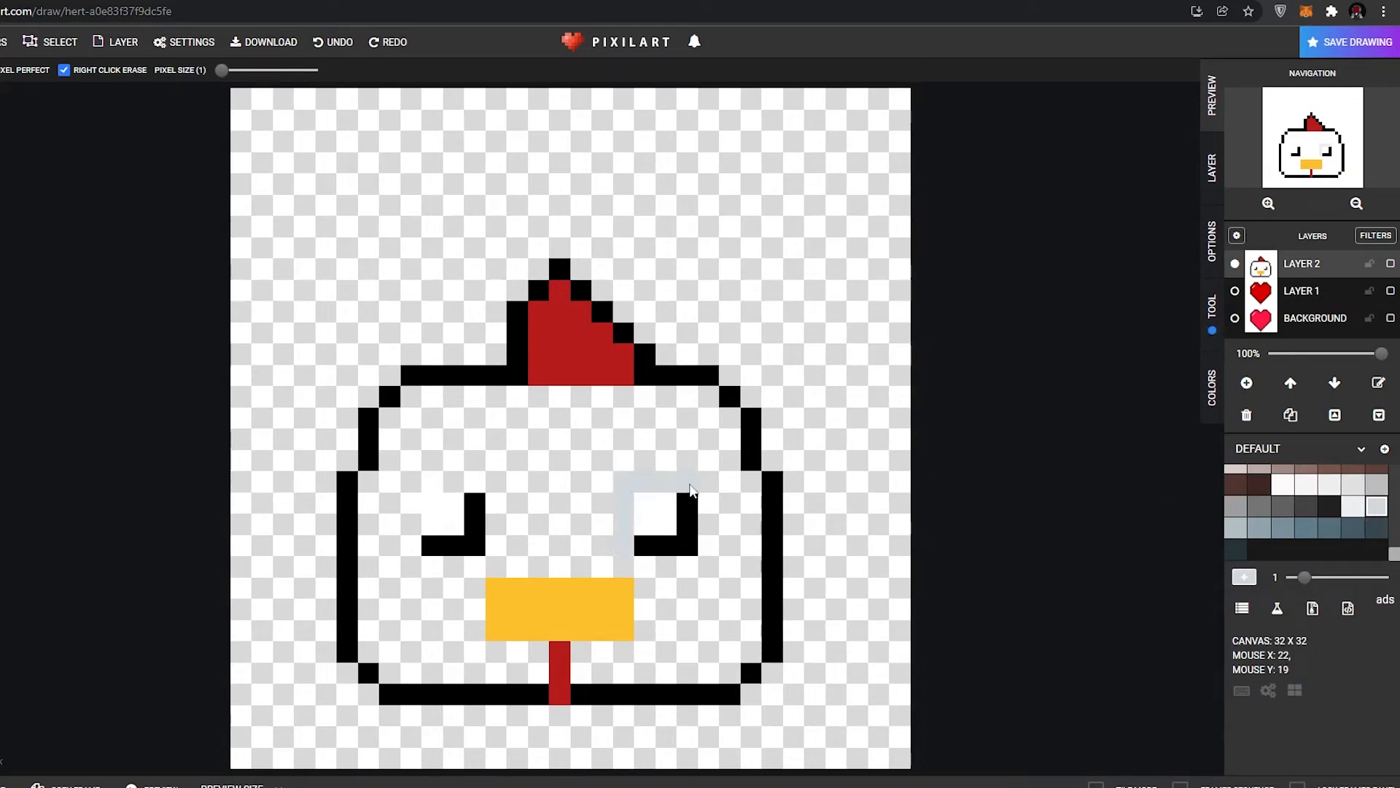
pyautogui.moveTo(706, 491)
pyautogui.mouseDown()
pyautogui.moveTo(695, 565)
pyautogui.moveTo(380, 561)
pyautogui.moveTo(373, 527)
pyautogui.mouseUp()
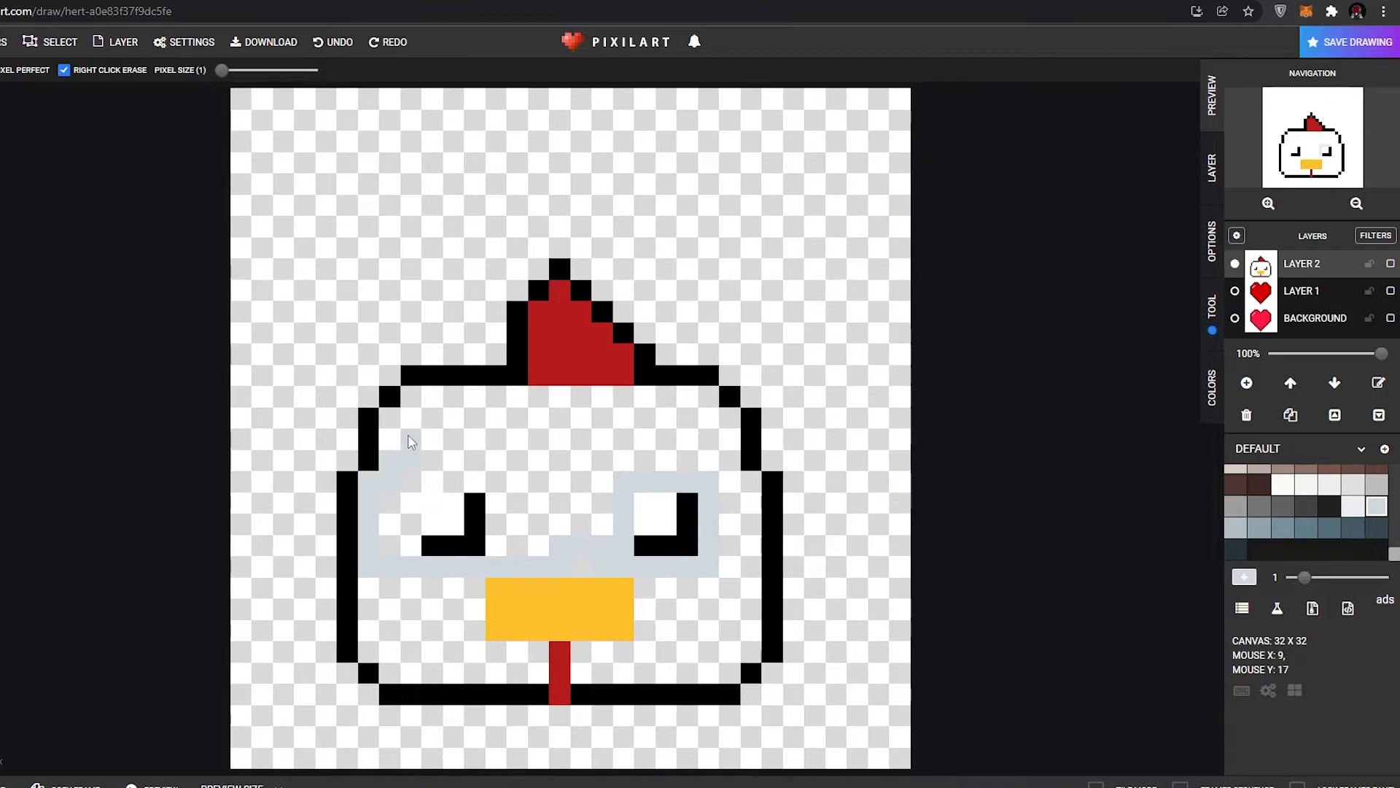
pyautogui.moveTo(400, 443)
pyautogui.mouseDown()
pyautogui.moveTo(422, 402)
pyautogui.moveTo(678, 402)
pyautogui.mouseUp()
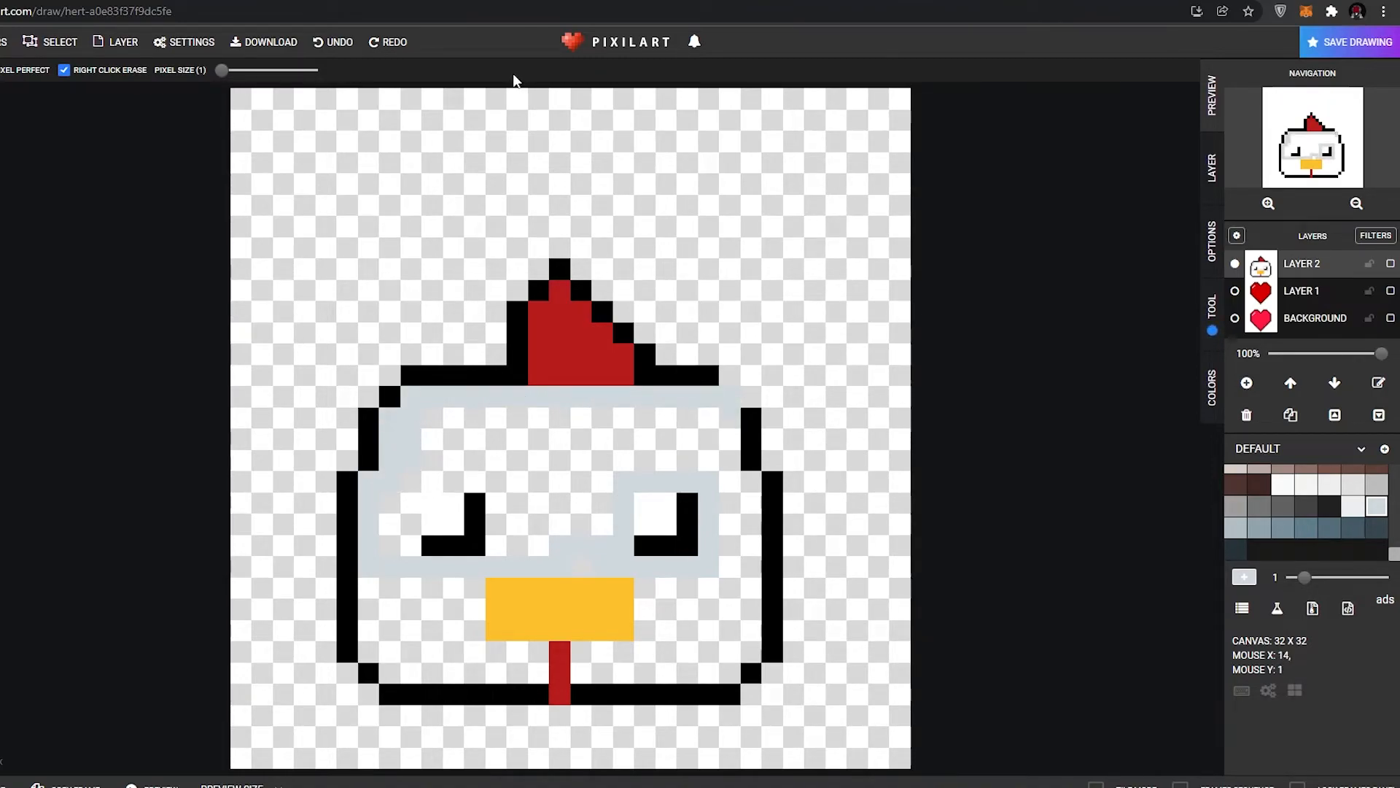
pyautogui.click(333, 42)
pyautogui.moveTo(700, 405)
pyautogui.mouseDown()
pyautogui.moveTo(484, 407)
pyautogui.moveTo(375, 499)
pyautogui.moveTo(375, 650)
pyautogui.moveTo(414, 677)
pyautogui.moveTo(538, 677)
pyautogui.mouseUp()
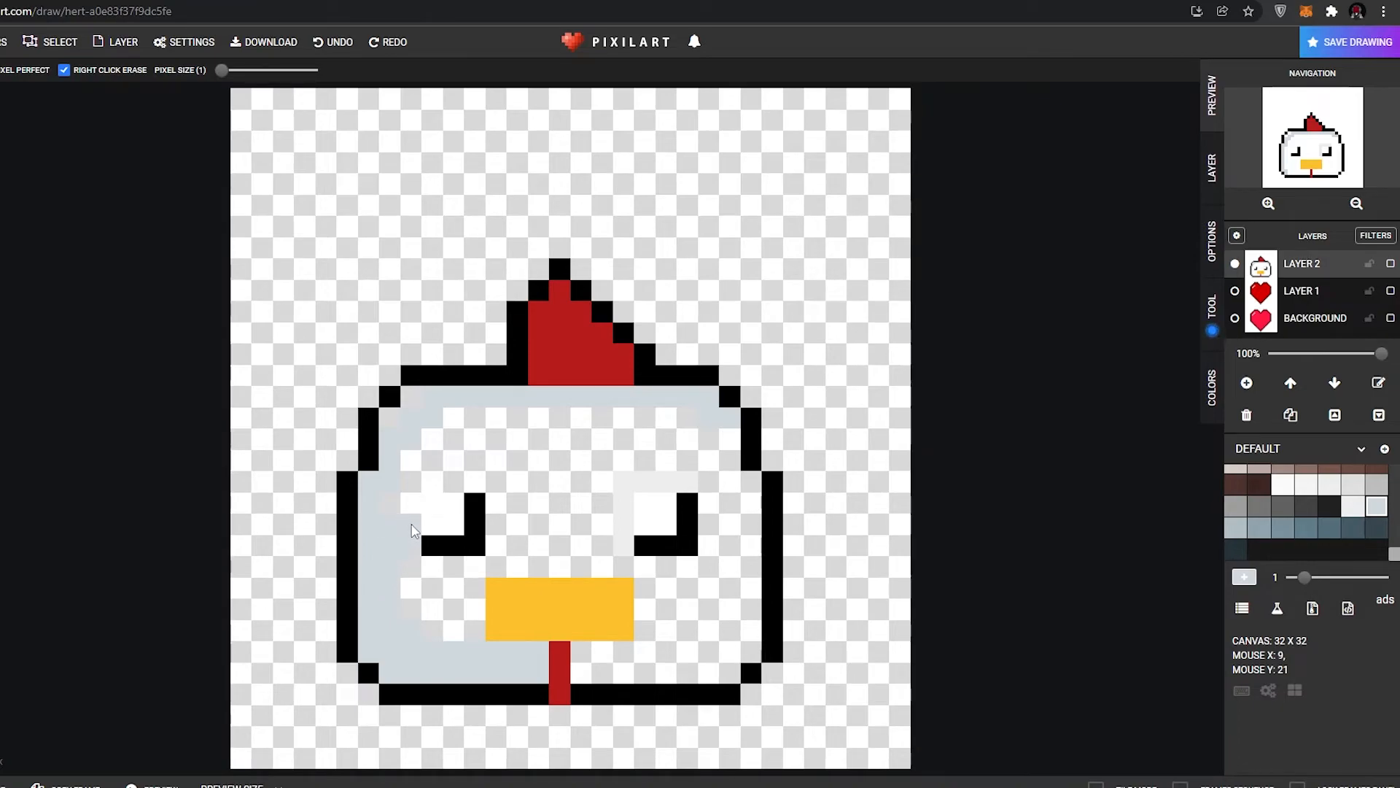
pyautogui.click(498, 556)
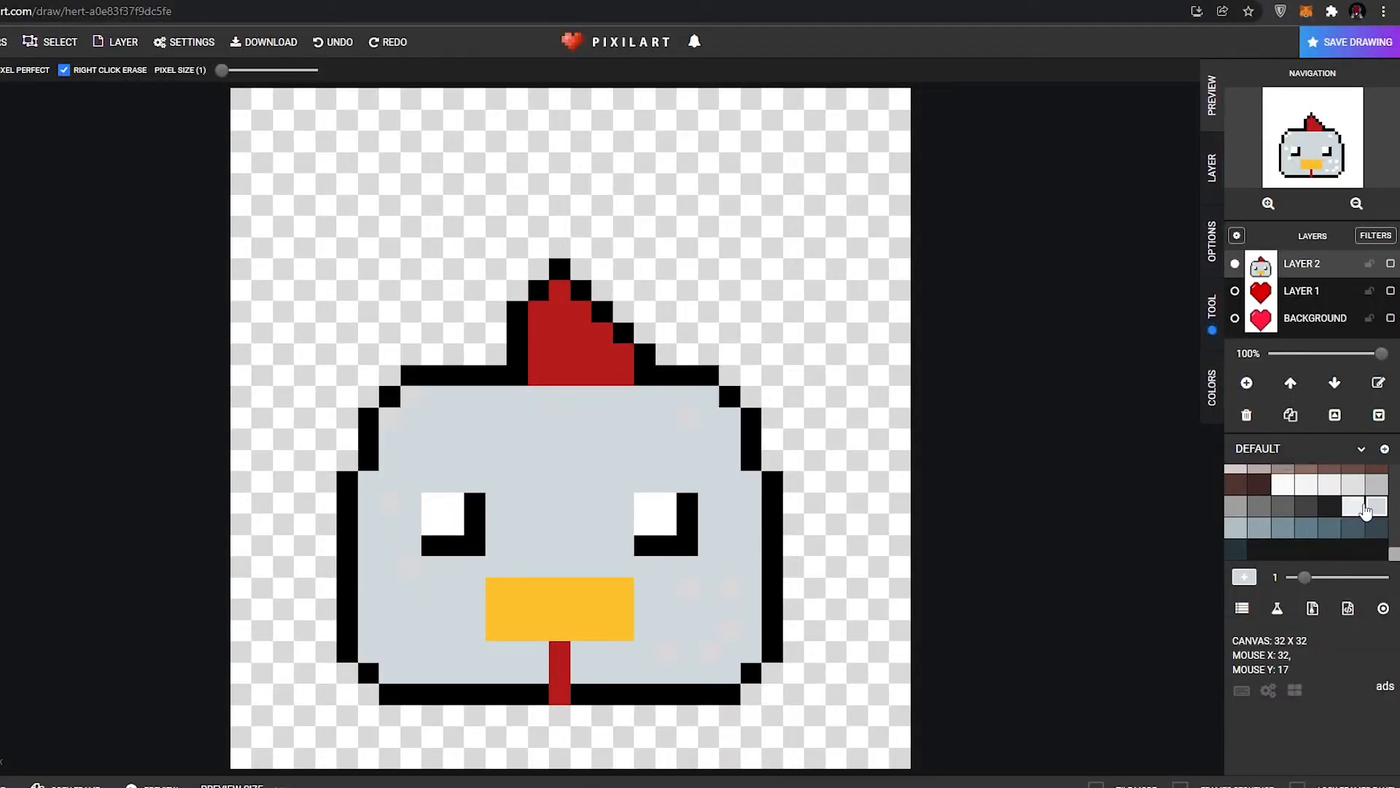
# - Paint near-white highlights along the head's left inner edge and in its upper-right corner, checking the reference
pyautogui.click(1353, 509)
pyautogui.scroll(6, 1356, 511)
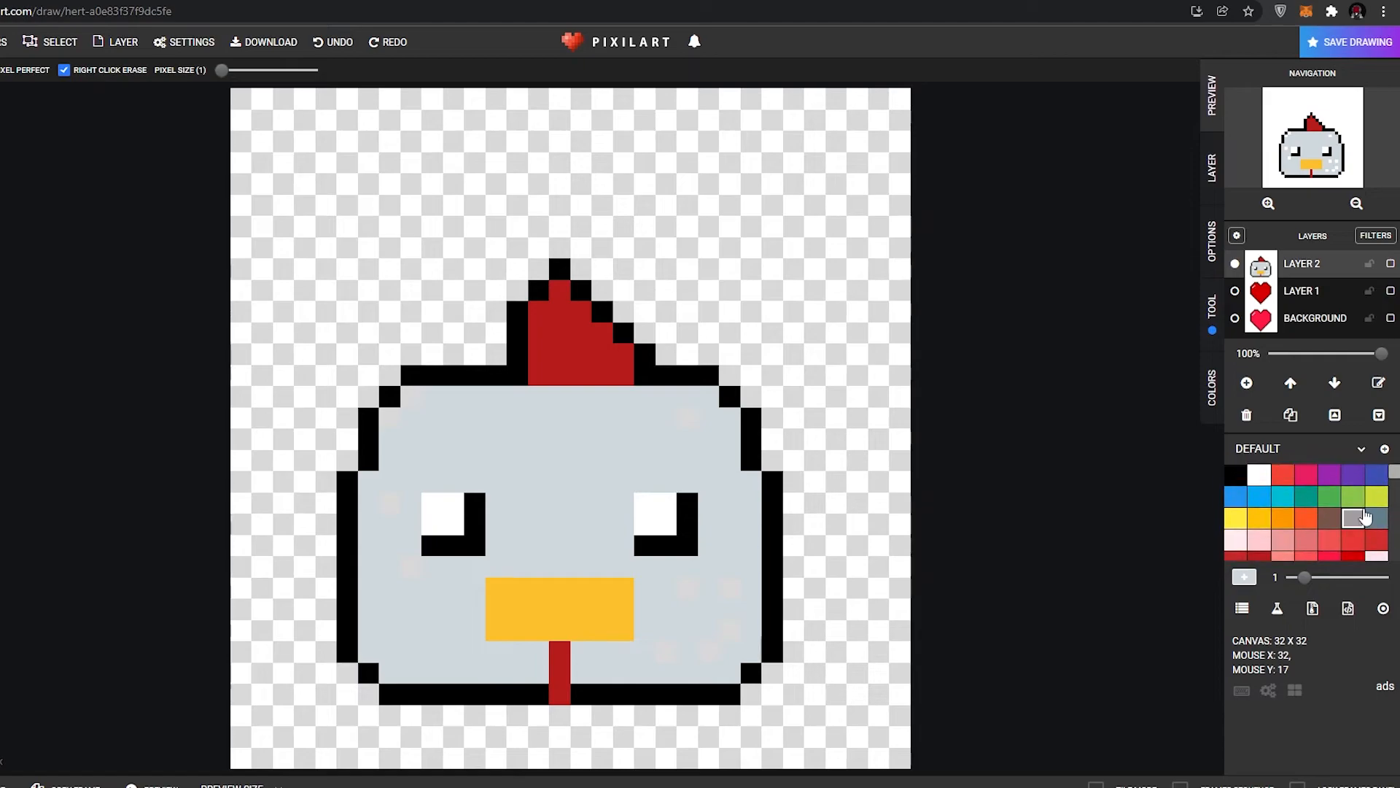
pyautogui.scroll(-6, 1357, 514)
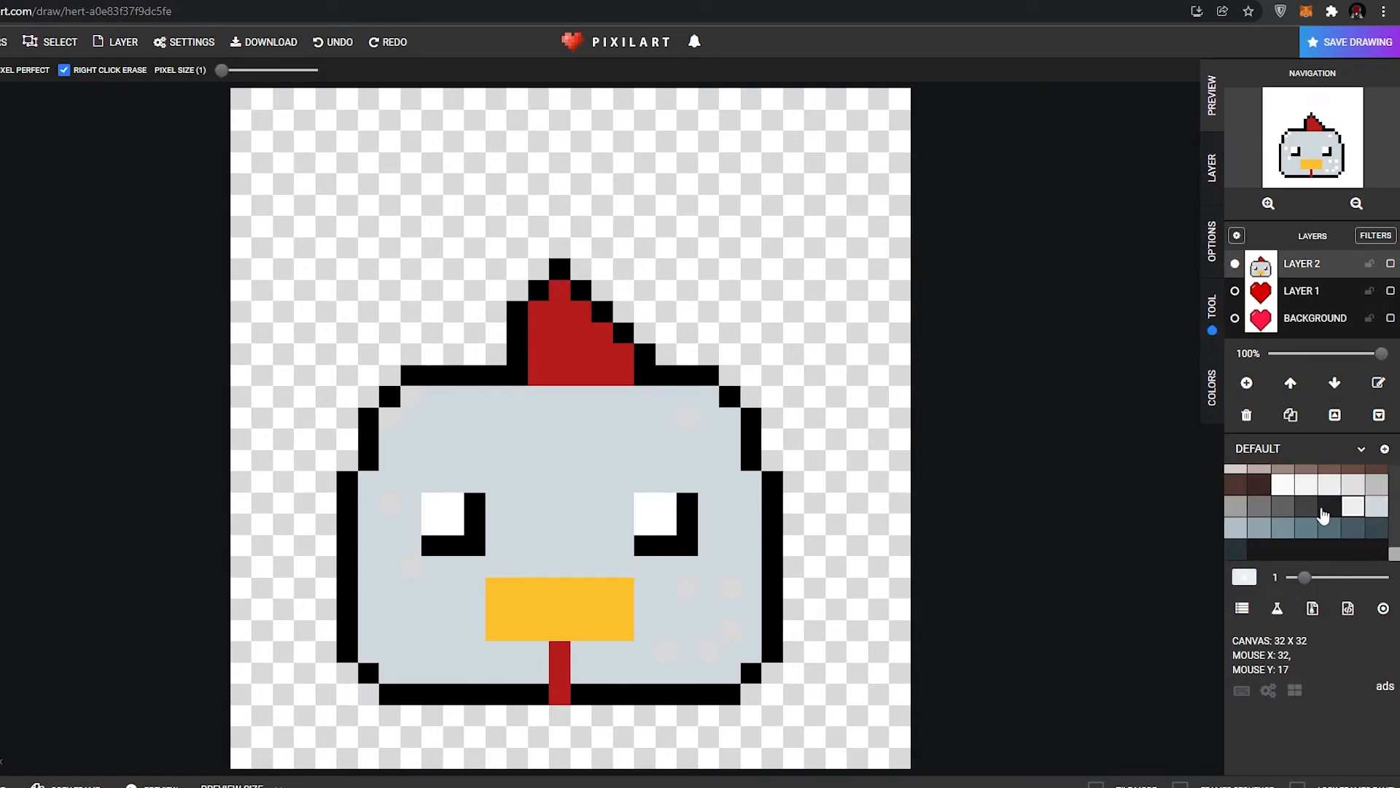
pyautogui.moveTo(399, 427)
pyautogui.mouseDown()
pyautogui.moveTo(371, 490)
pyautogui.moveTo(367, 618)
pyautogui.mouseUp()
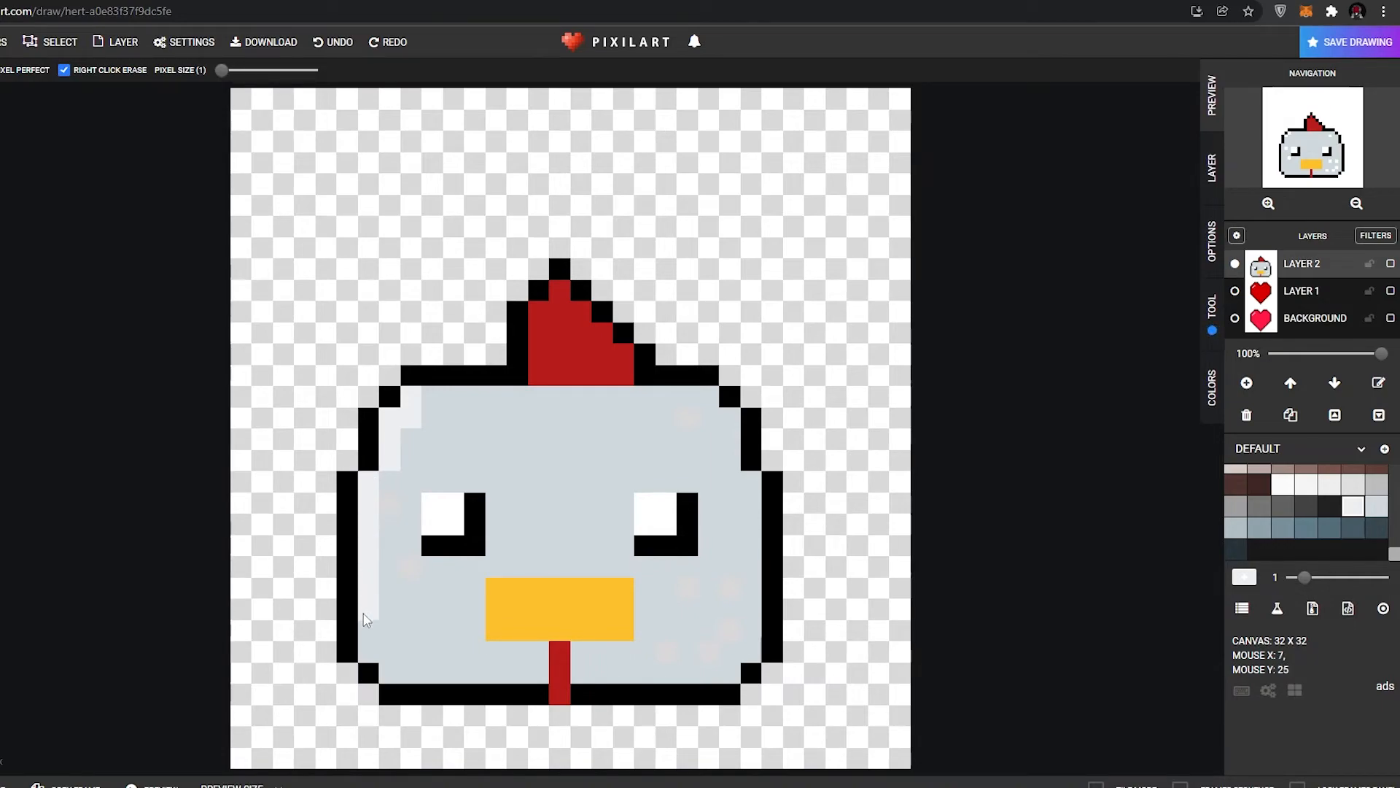
pyautogui.click(698, 1)
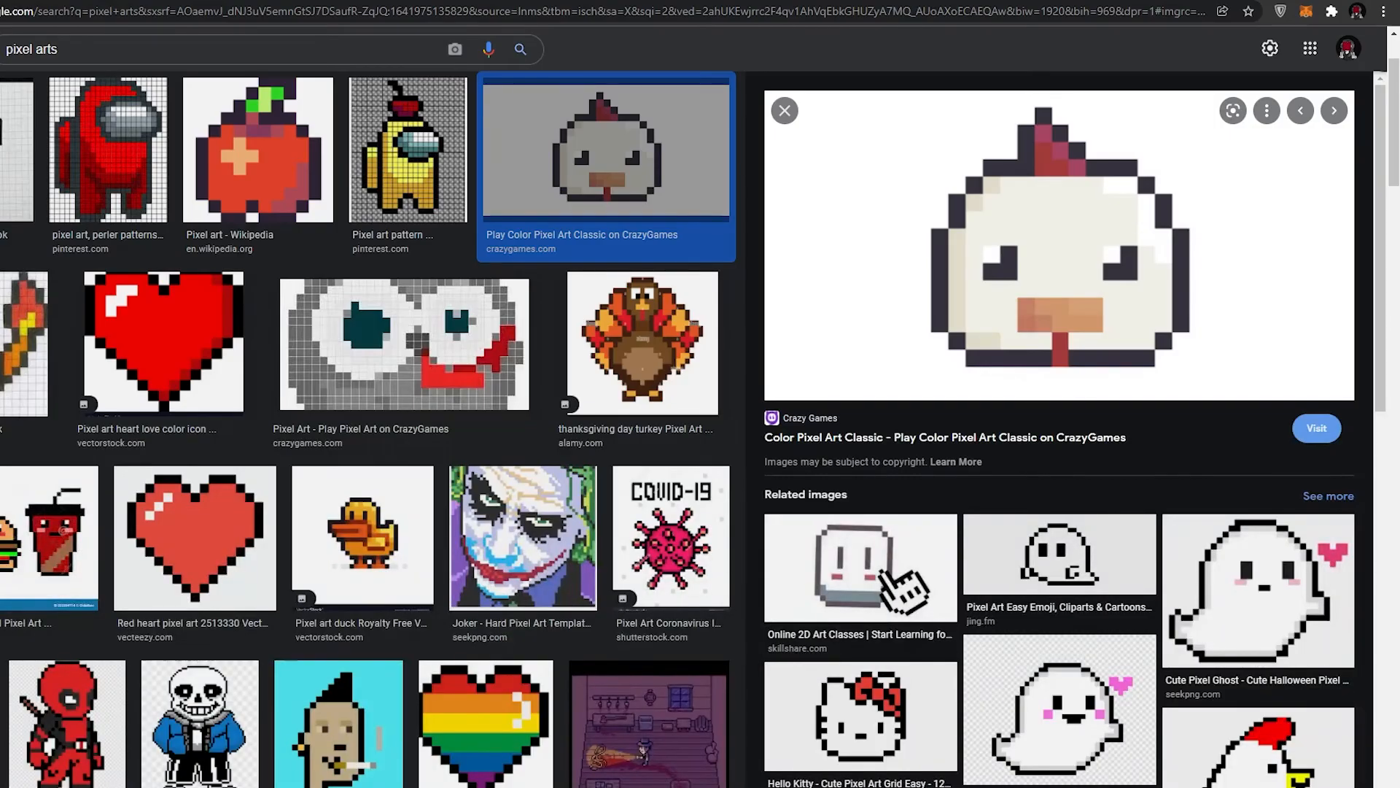
pyautogui.click(583, 2)
pyautogui.moveTo(711, 392); pyautogui.dragTo(751, 481)
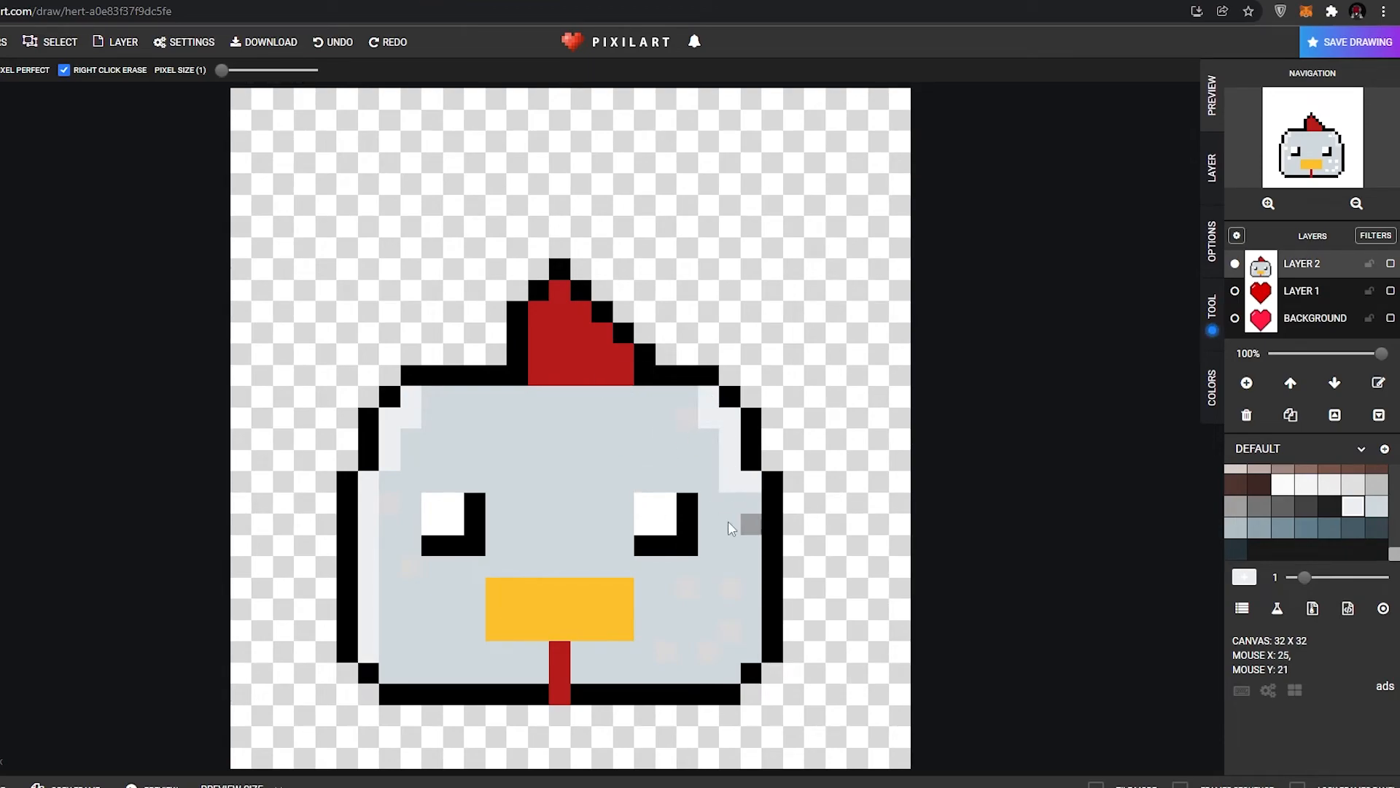
# - Choose a slightly lighter red and shade the comb's right slope with it
pyautogui.scroll(10, 1291, 515)
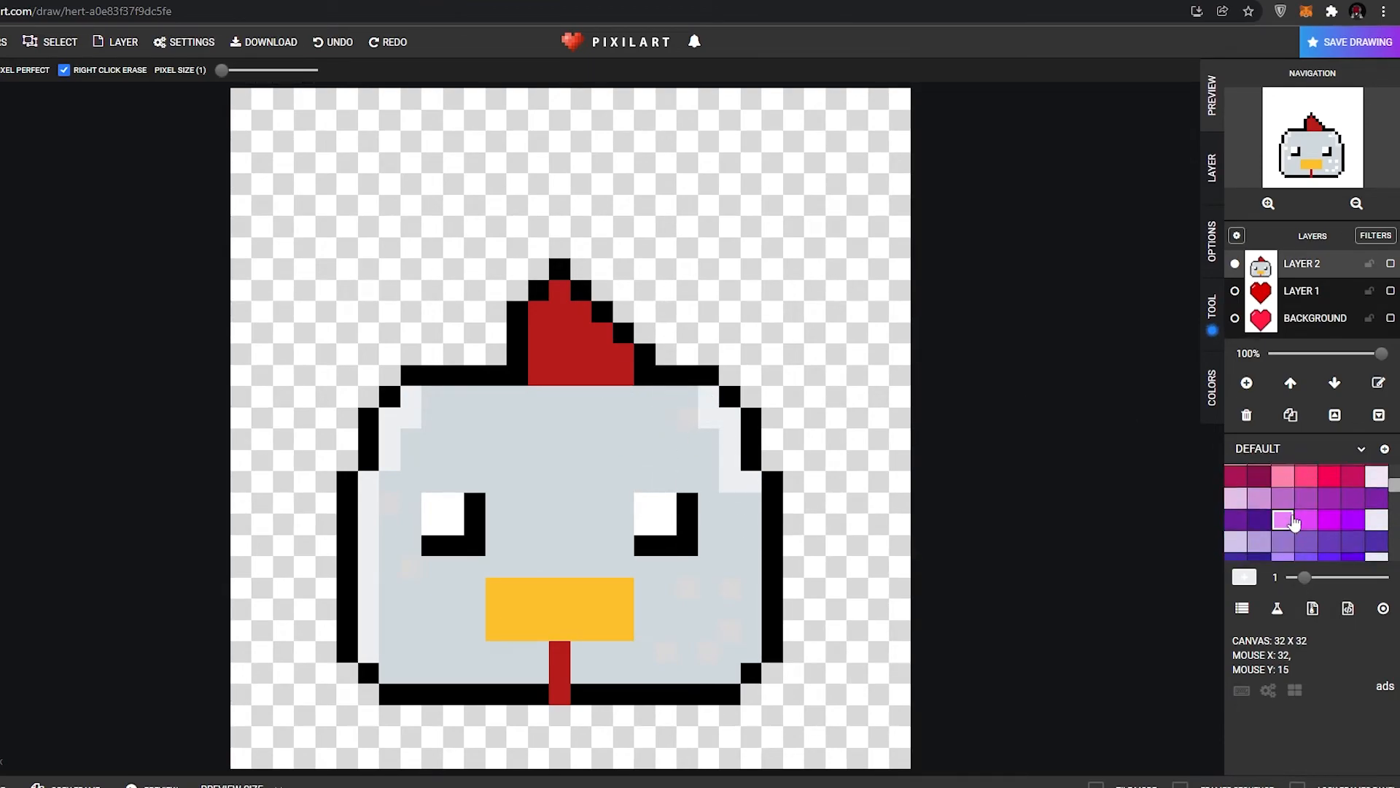
pyautogui.click(1306, 520)
pyautogui.scroll(-5, 1310, 536)
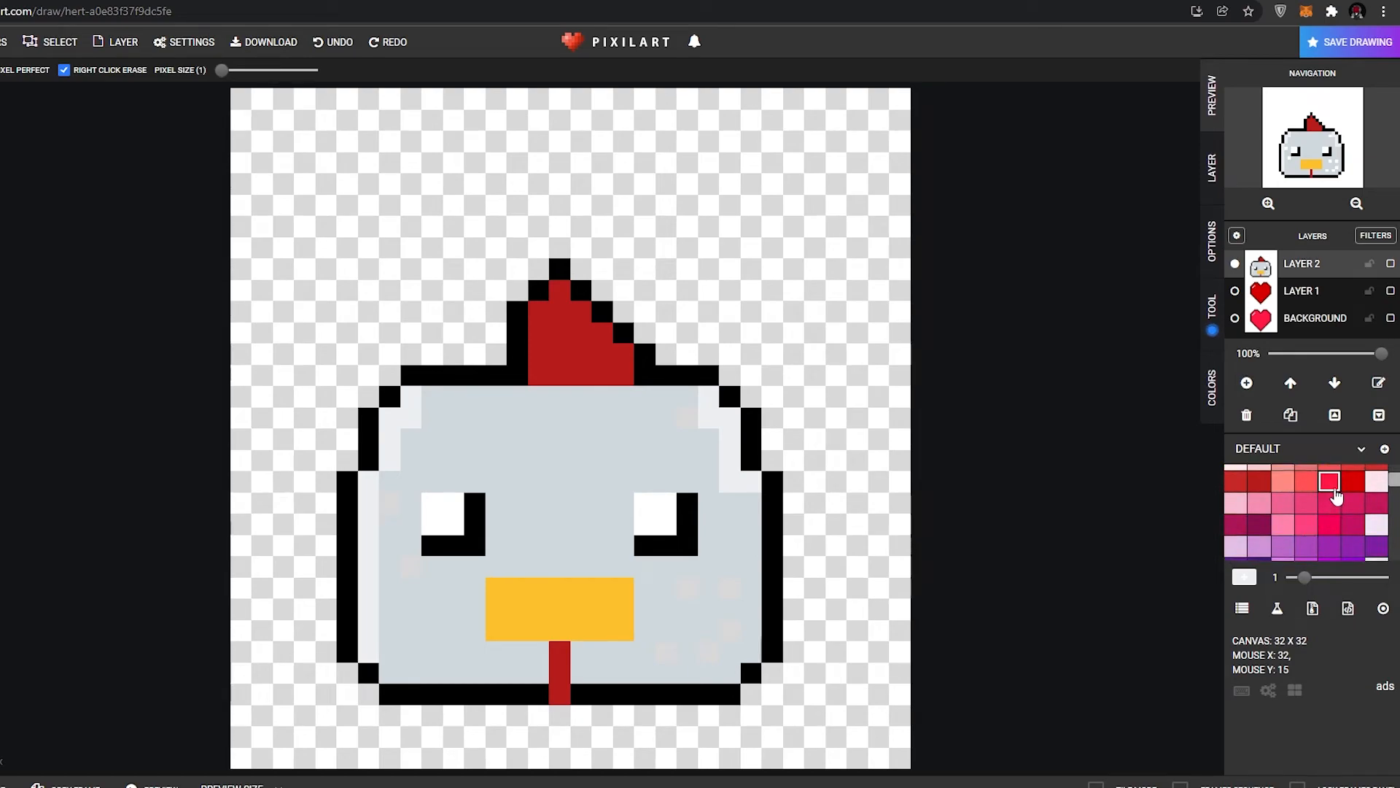
pyautogui.click(1238, 484)
pyautogui.click(1260, 484)
pyautogui.click(1235, 481)
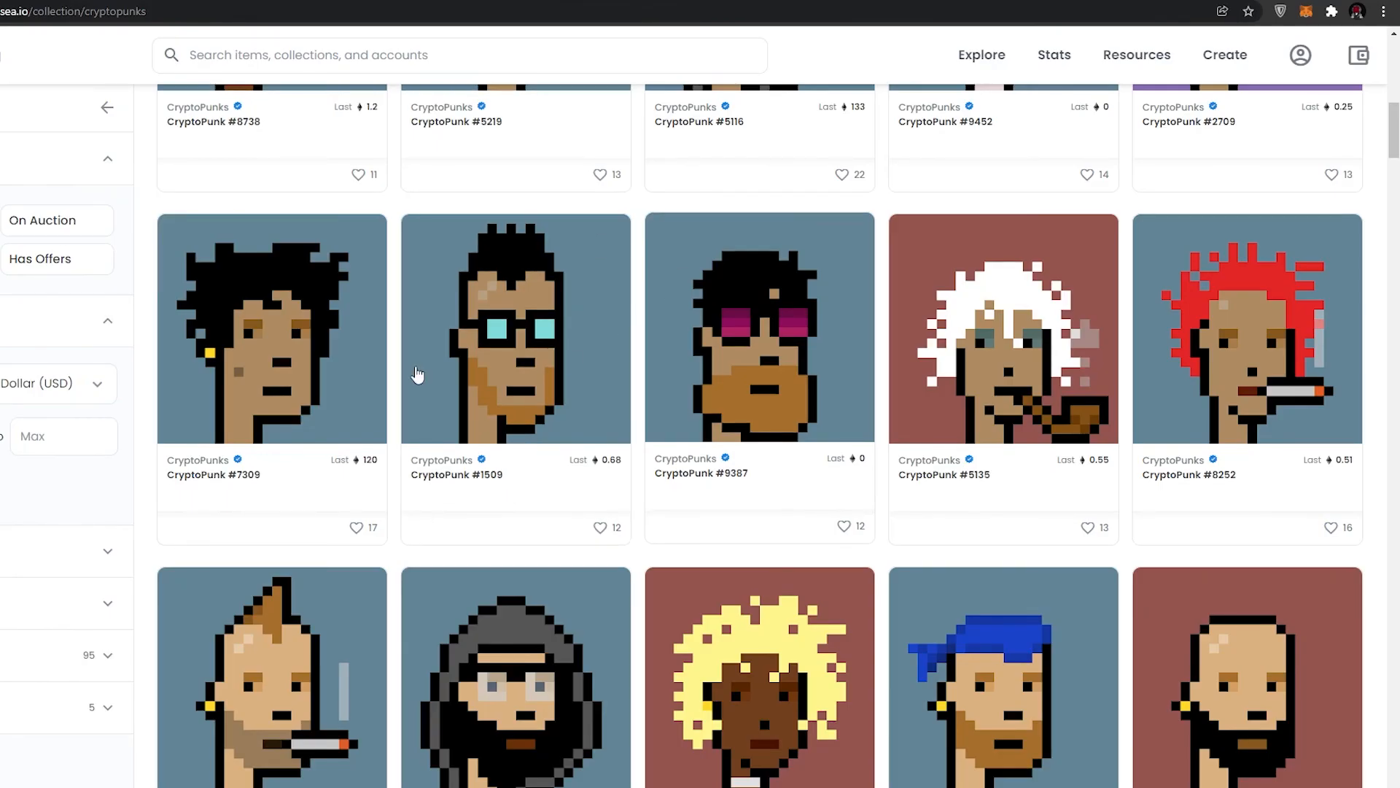
# - Switch to OpenSea and look through the CryptoPunks collection's header details and pixel-art items
pyautogui.scroll(10, 802, 364)
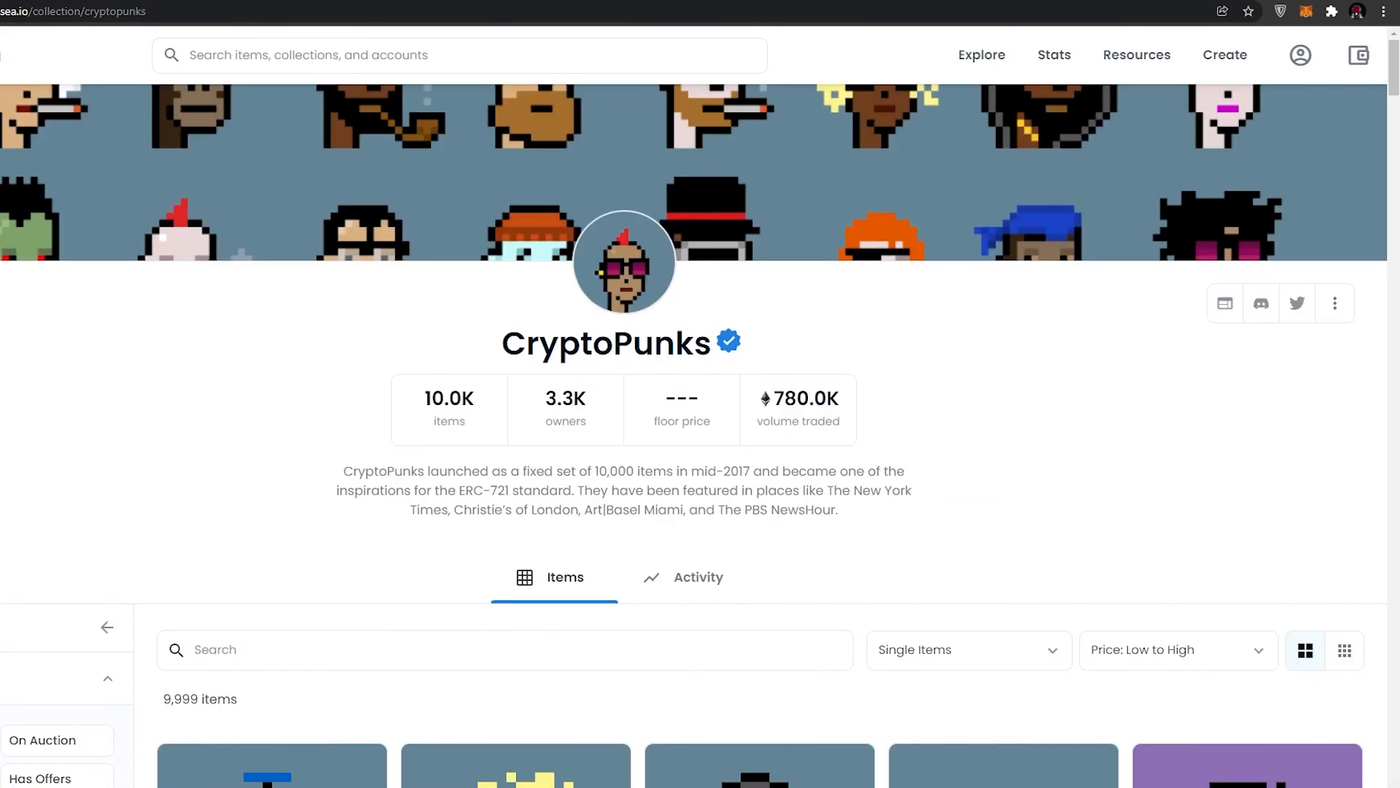
pyautogui.scroll(-3, 556, 208)
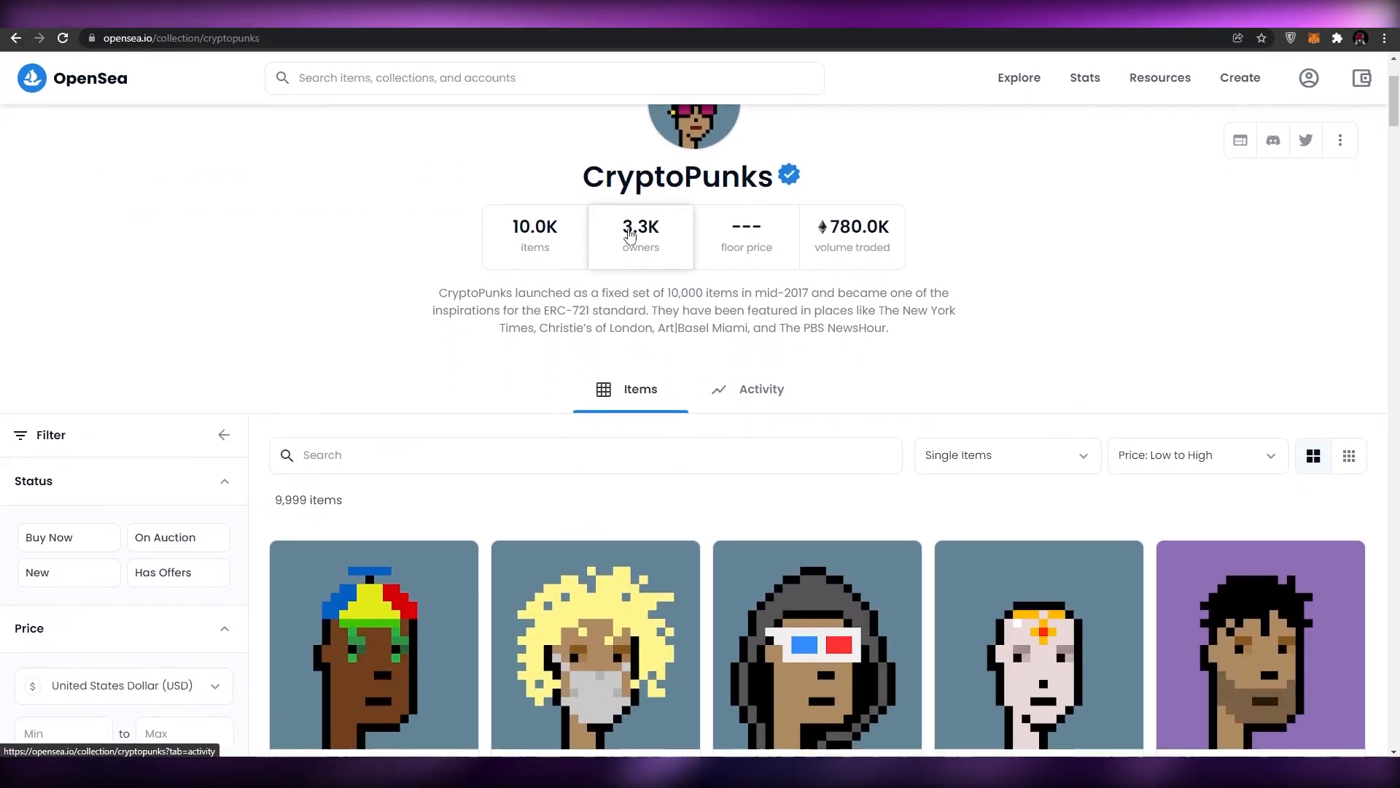
pyautogui.scroll(-3, 629, 235)
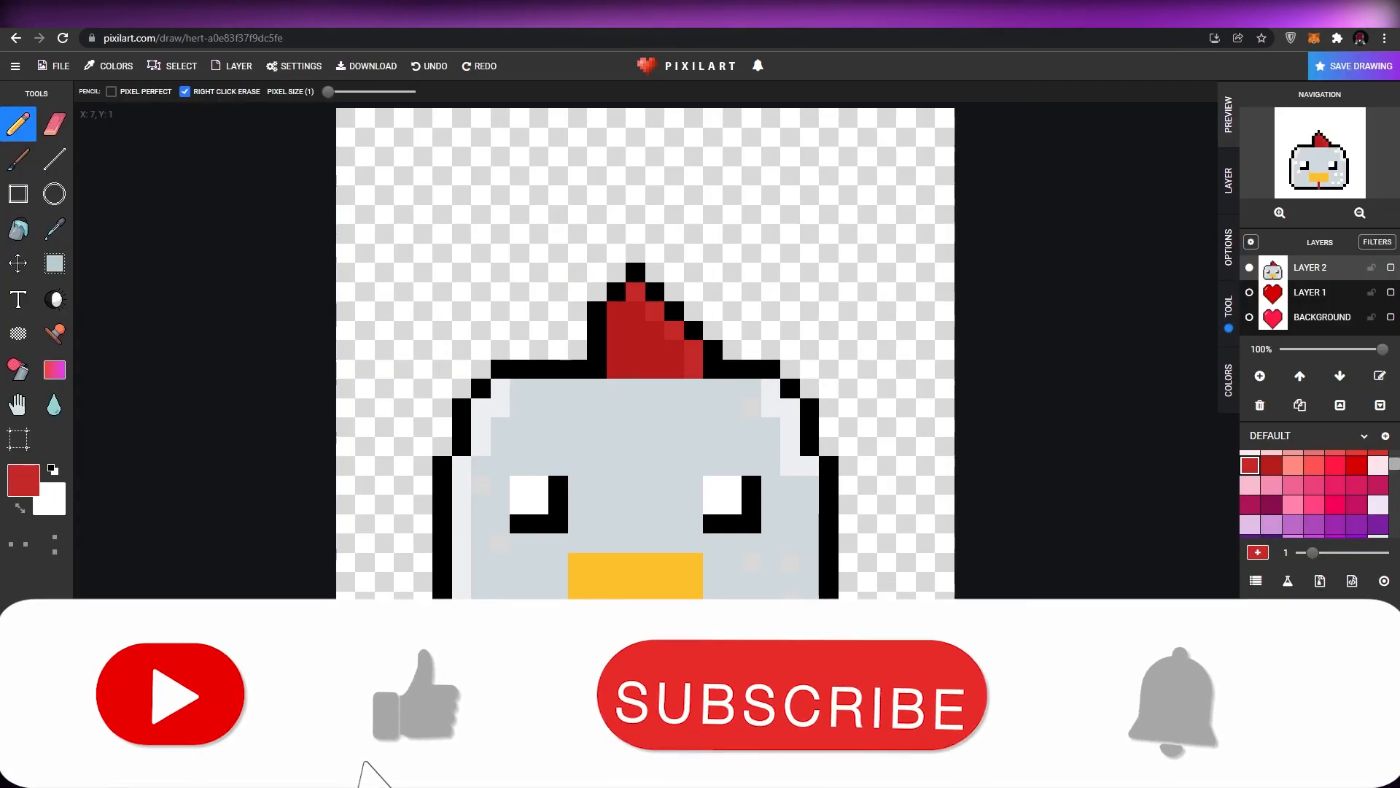